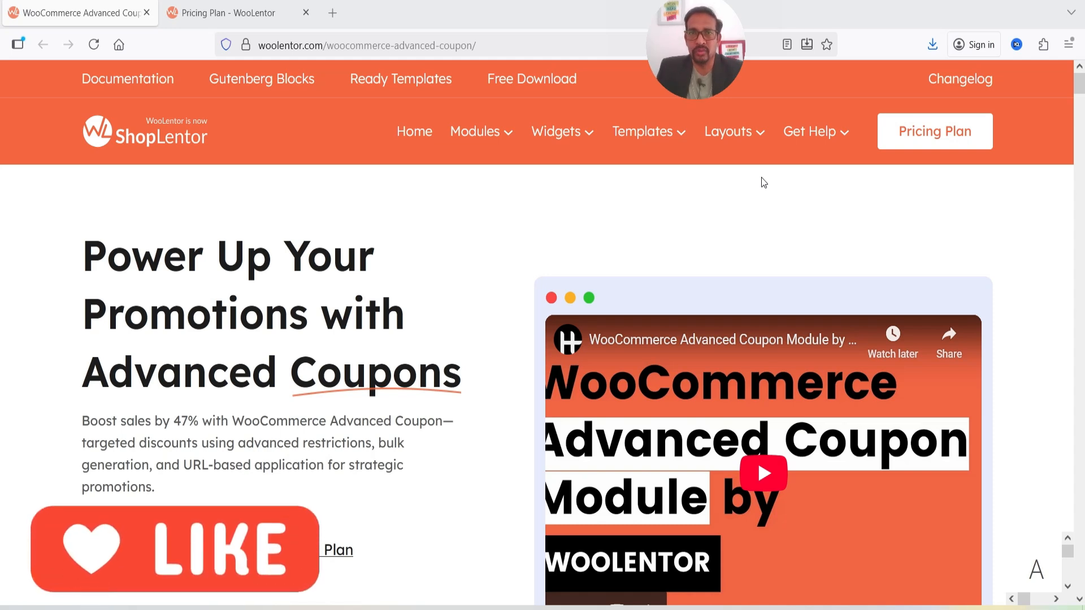
pyautogui.moveTo(642, 133)
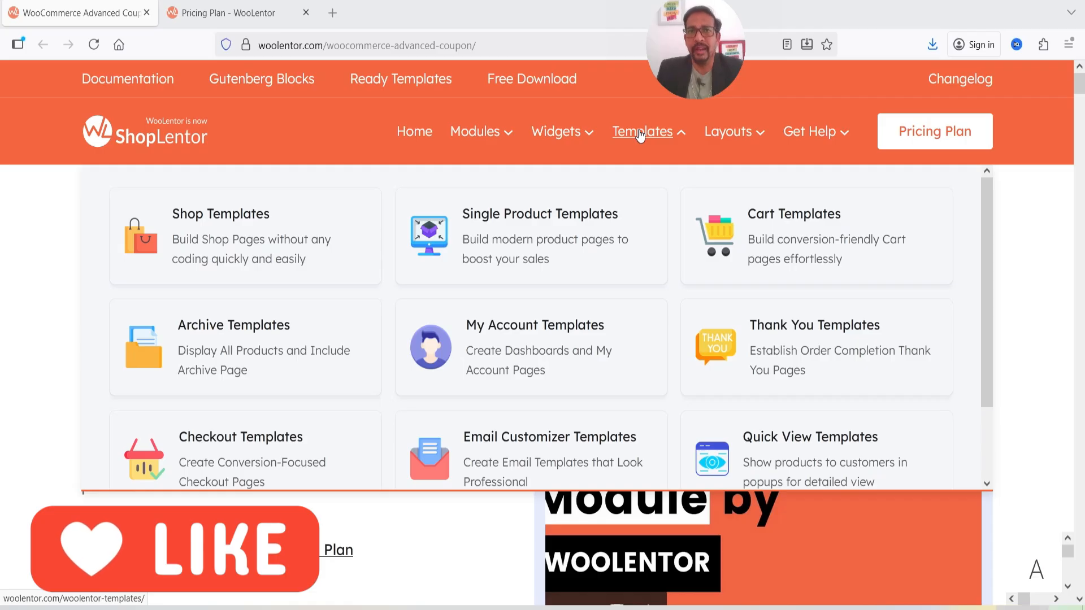
pyautogui.moveTo(558, 141)
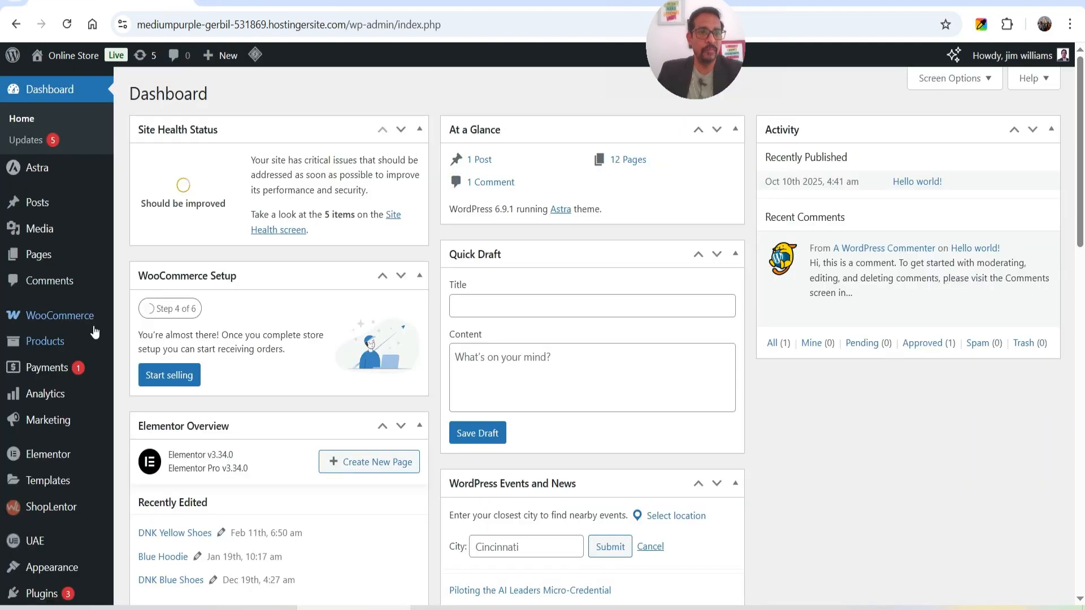
# Go to the page for adding plugins in the WordPress admin and search the plugin directory for "shoplentor"
pyautogui.scroll(-3, 94, 333)
pyautogui.moveTo(68, 447)
pyautogui.click(153, 469)
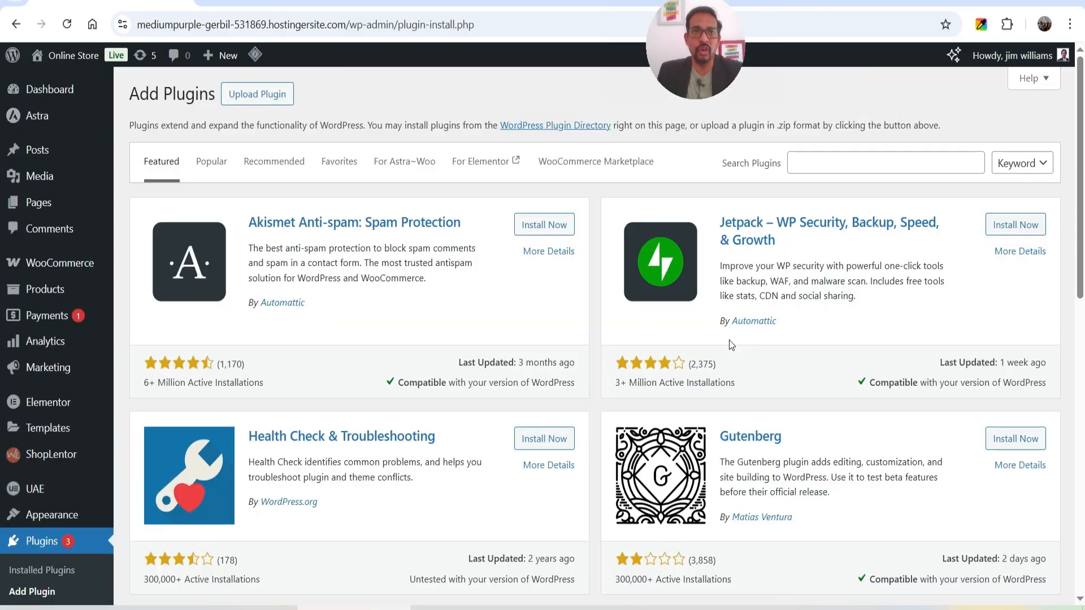
pyautogui.click(839, 167)
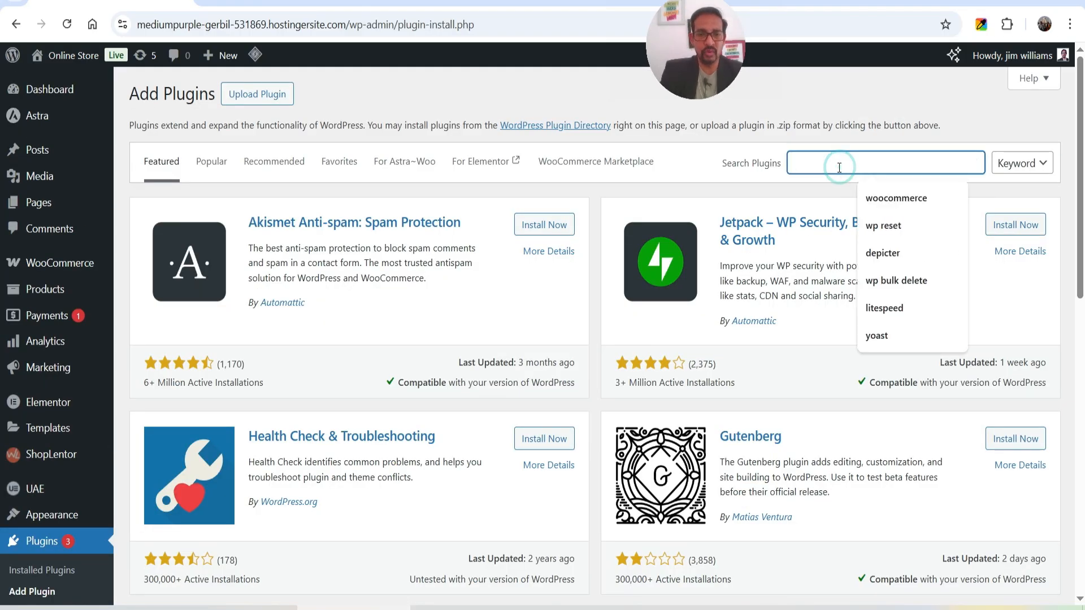
pyautogui.write('shoplentor')
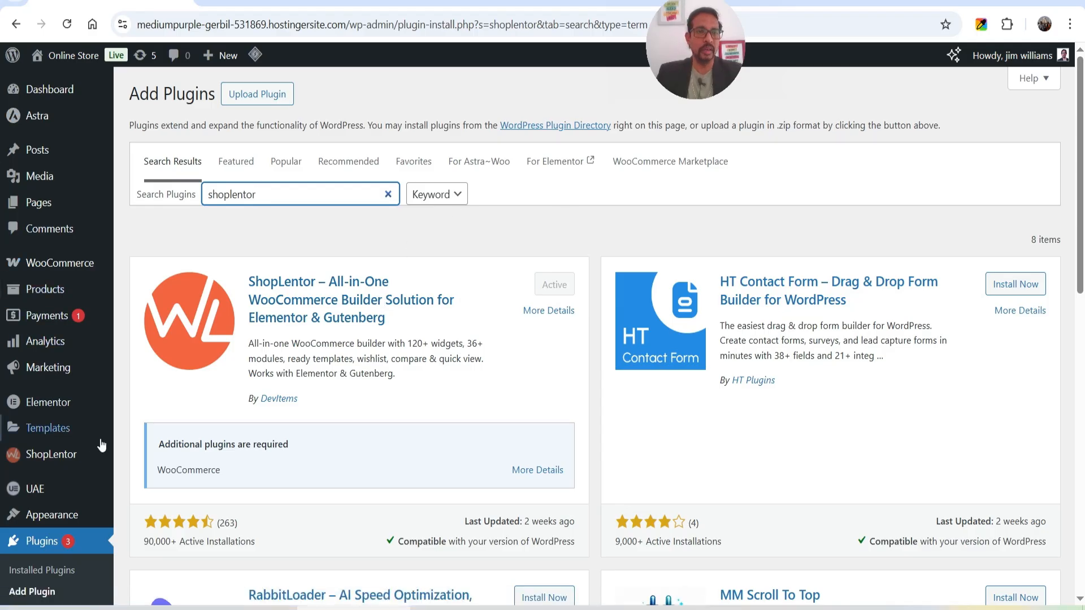
# Open the ShopLentor settings and review the WooCommerce Template, Gutenberg blocks and Elements options
pyautogui.moveTo(61, 460)
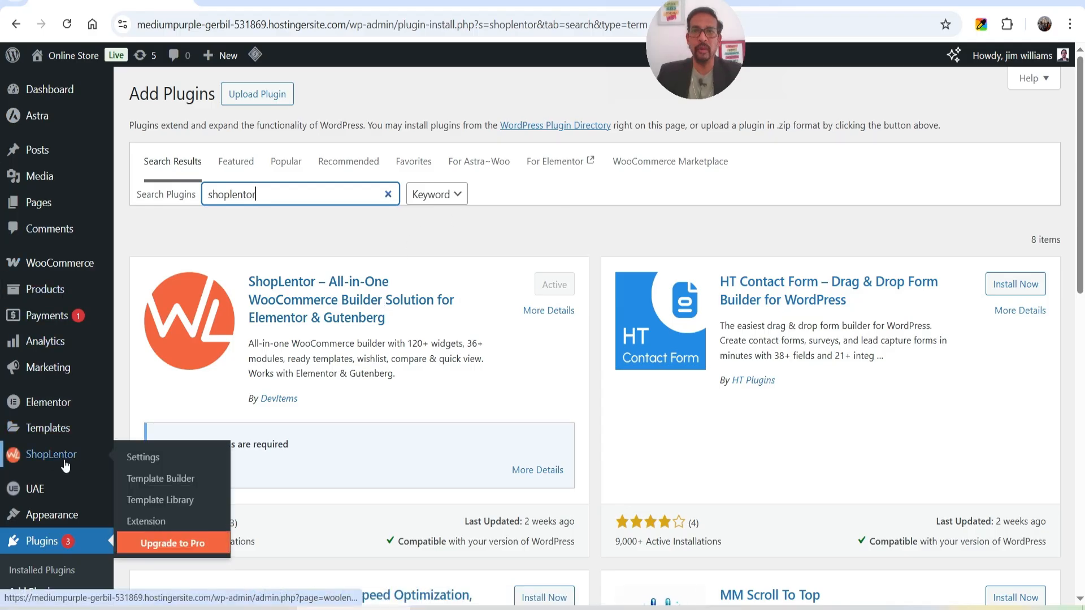
pyautogui.click(63, 458)
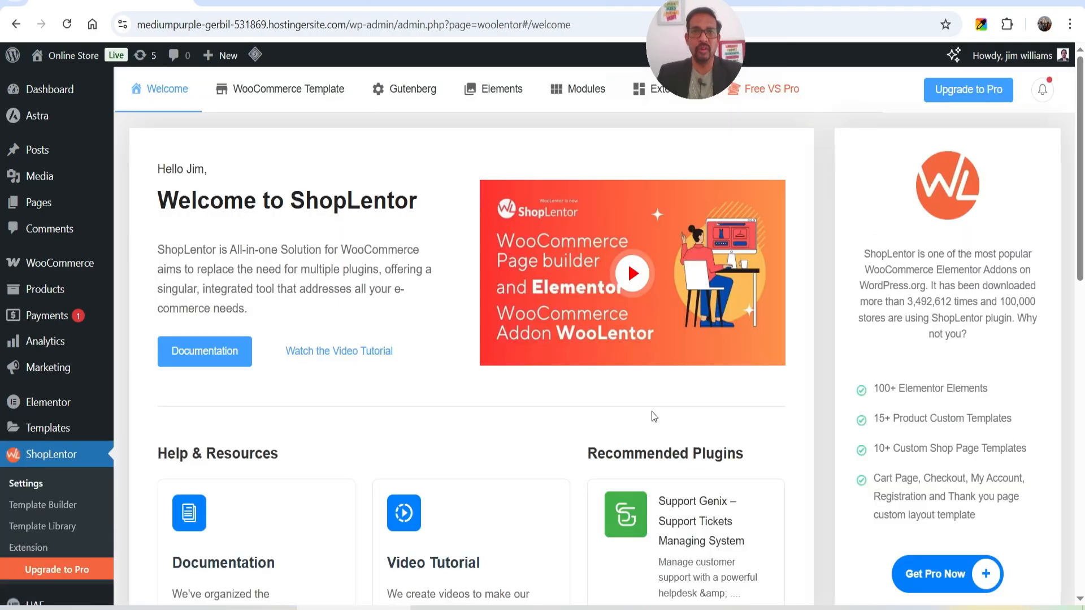
pyautogui.click(300, 93)
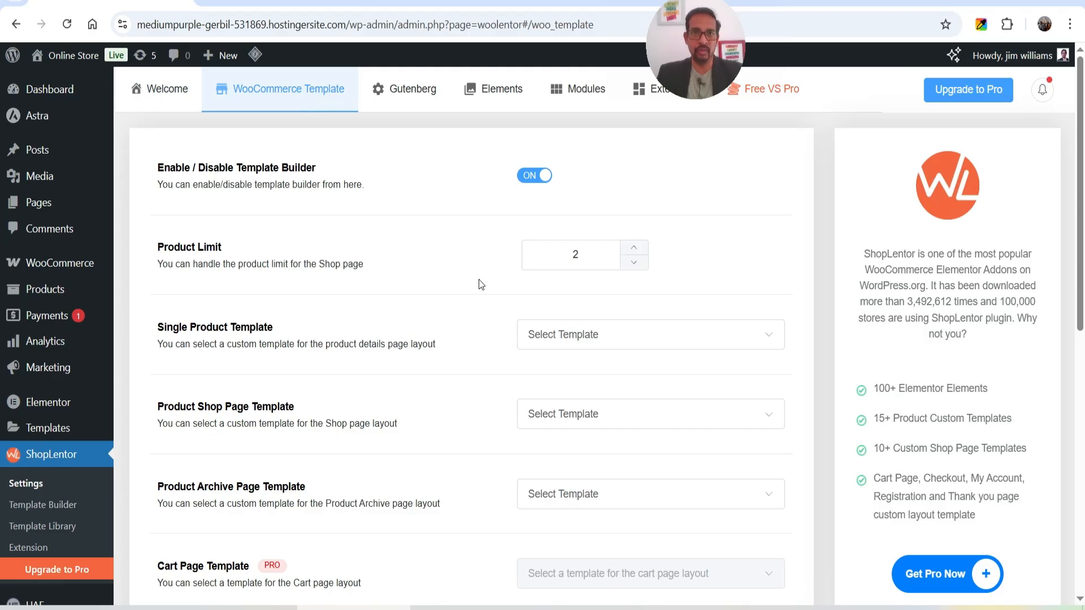
pyautogui.click(410, 93)
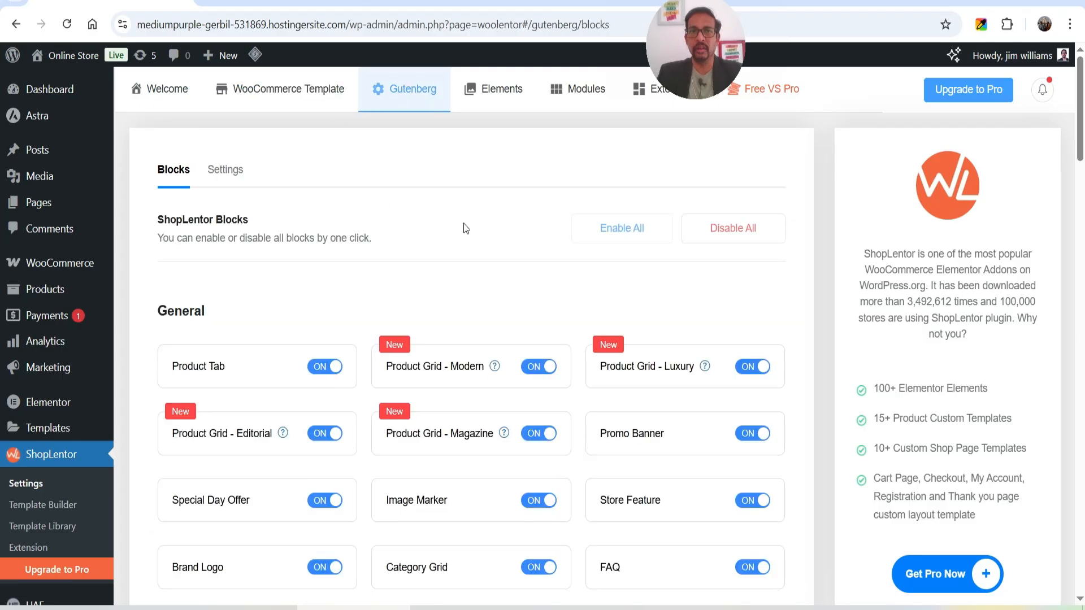
pyautogui.scroll(-6, 467, 237)
pyautogui.scroll(6, 468, 242)
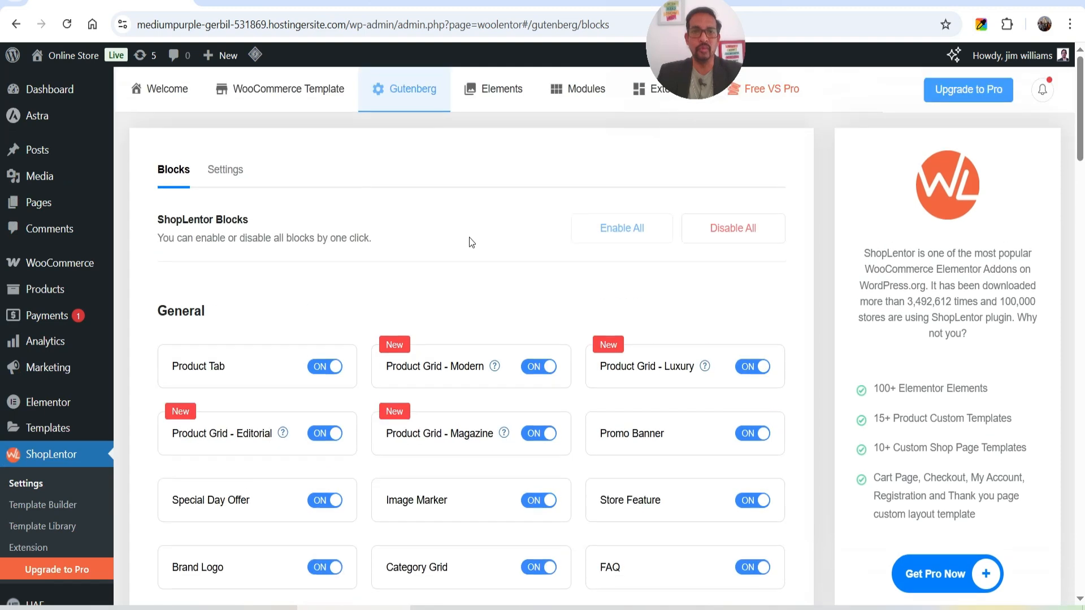
pyautogui.click(487, 89)
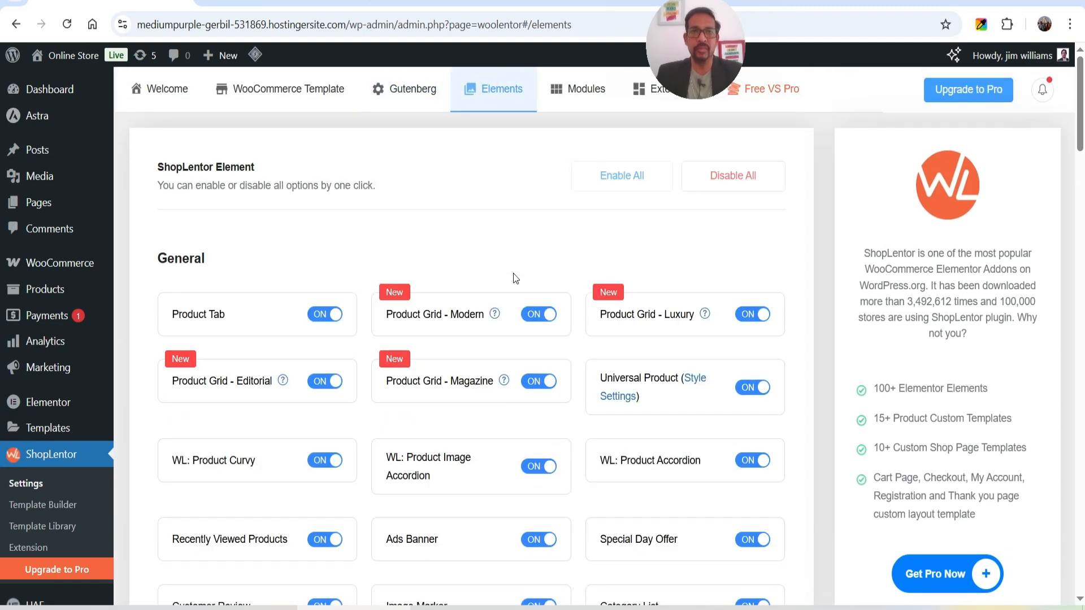
pyautogui.scroll(-1, 596, 336)
pyautogui.scroll(1, 618, 338)
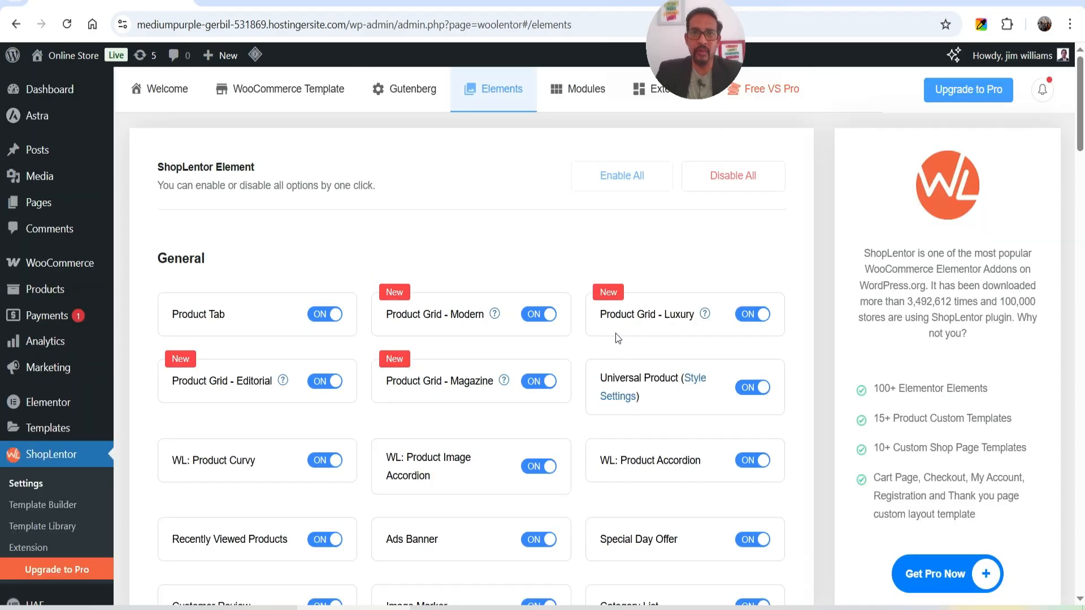
pyautogui.scroll(-10, 585, 368)
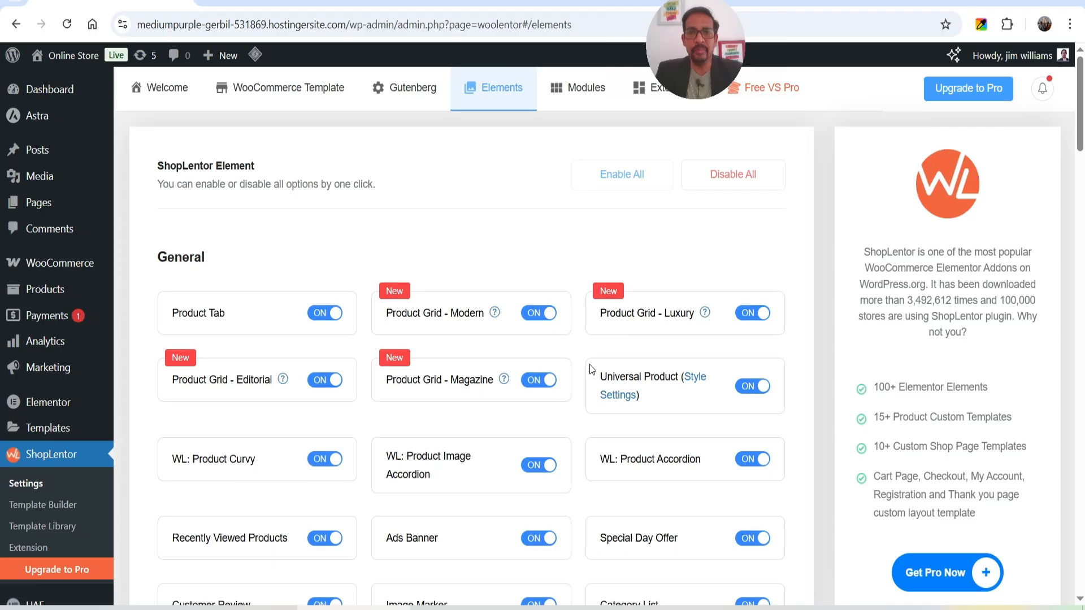
pyautogui.scroll(10, 571, 362)
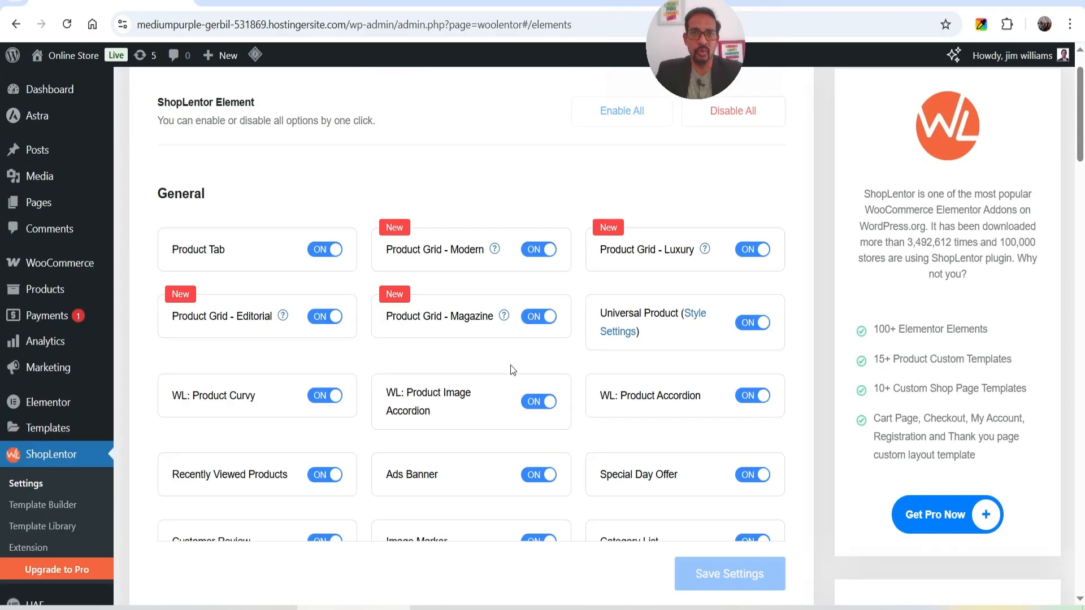
# Review ShopLentor's list of modules to locate Advanced Coupon
pyautogui.click(582, 89)
pyautogui.scroll(-4, 373, 210)
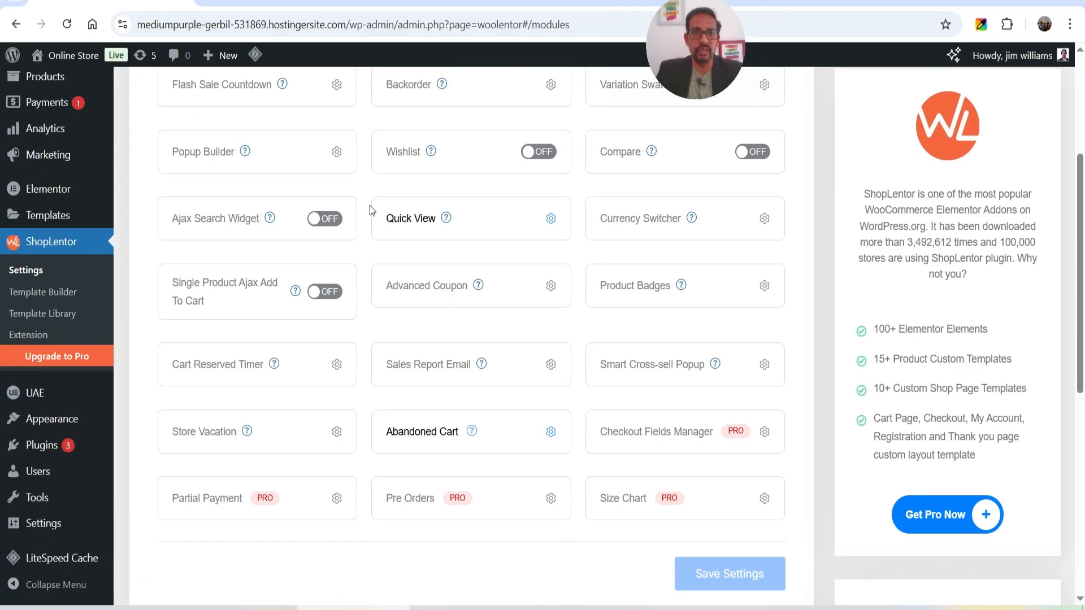
pyautogui.scroll(1, 533, 292)
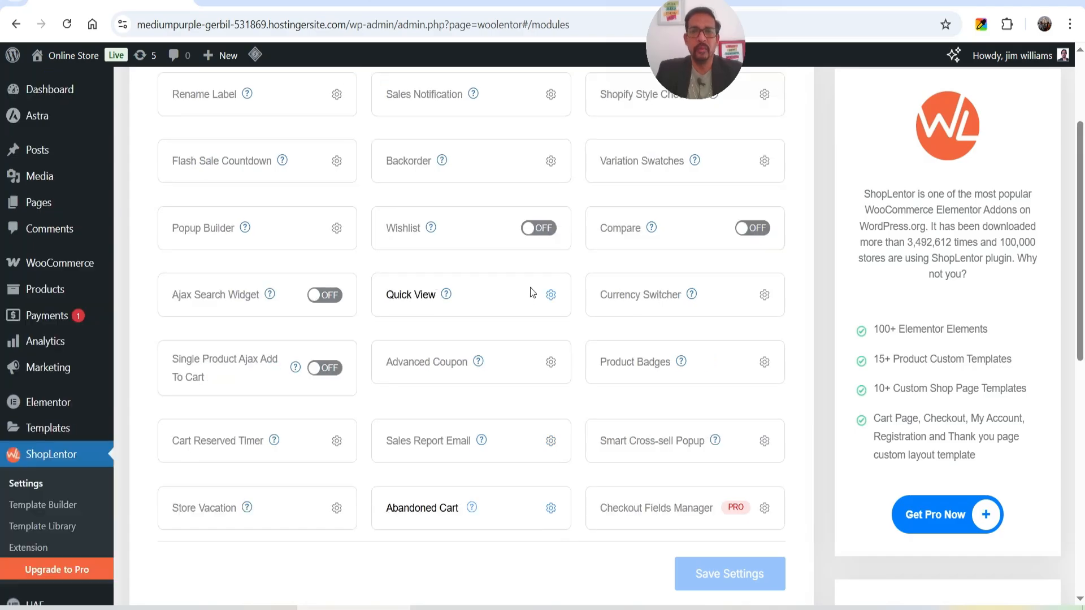
pyautogui.scroll(-5, 534, 292)
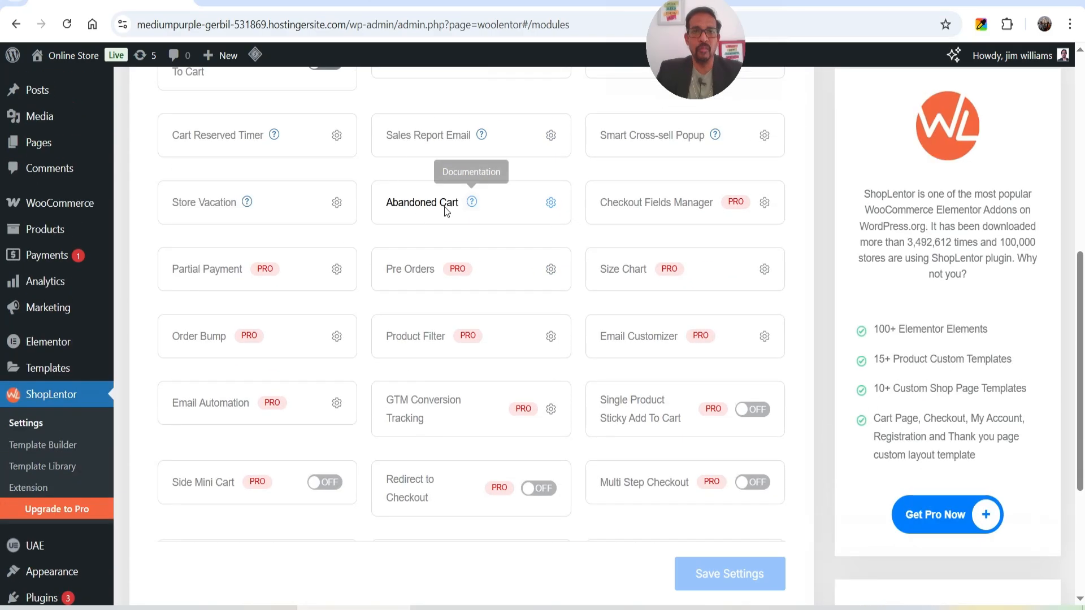
pyautogui.scroll(1, 572, 263)
pyautogui.scroll(2, 572, 263)
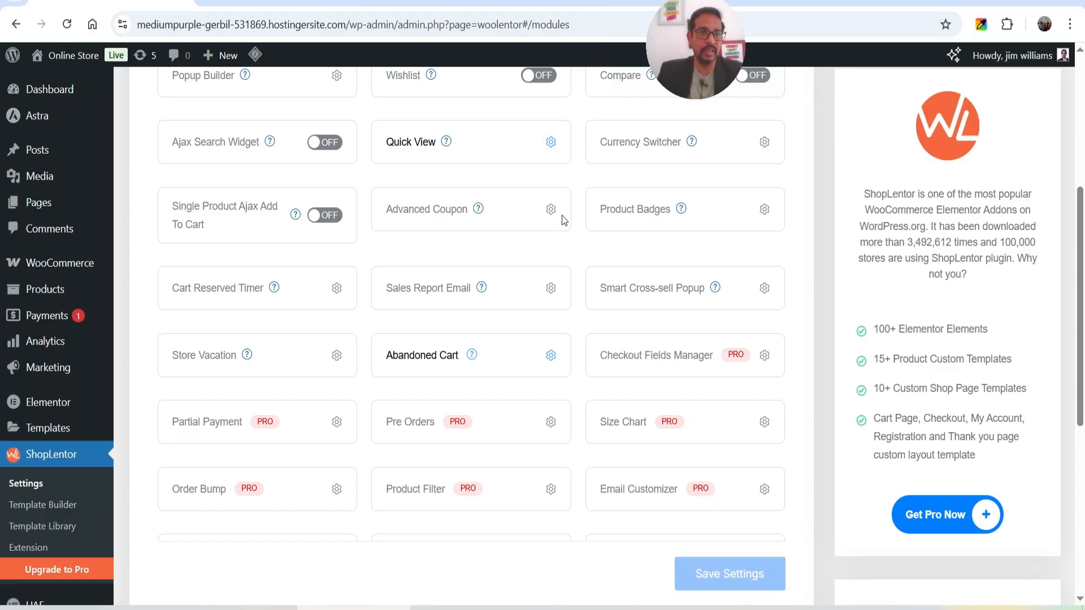
# Check in the WooCommerce general settings whether the use of coupon codes is enabled
pyautogui.moveTo(49, 260)
pyautogui.click(144, 373)
pyautogui.scroll(-8, 584, 223)
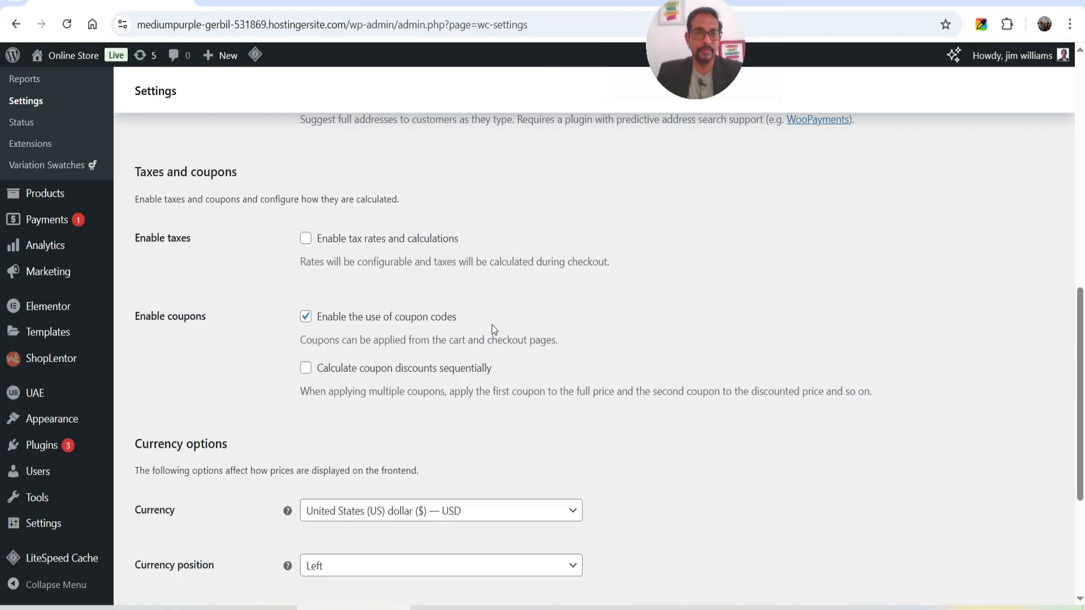
pyautogui.scroll(-4, 305, 315)
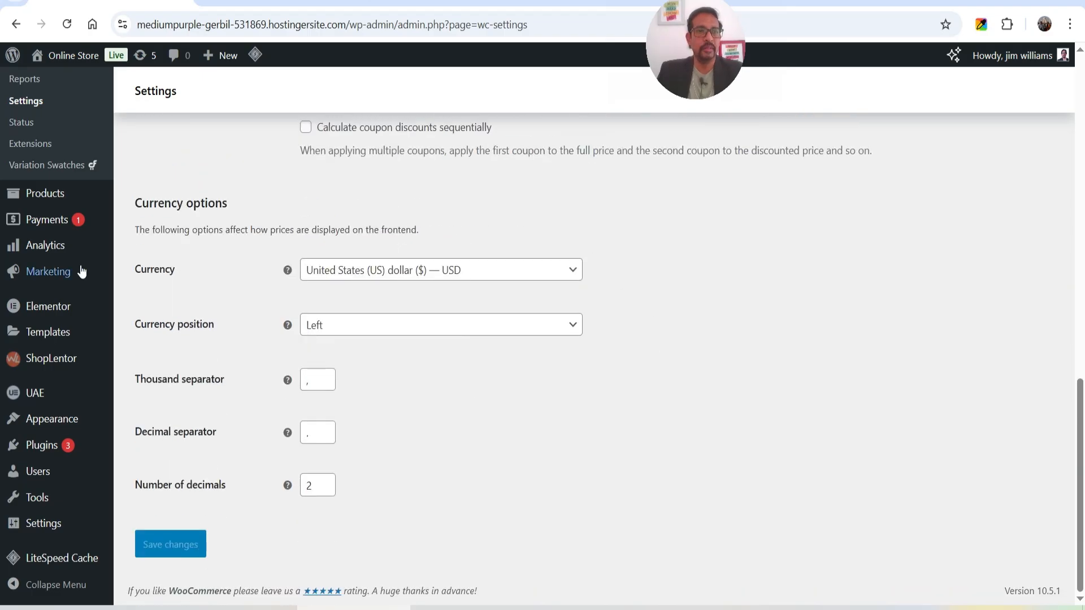
# Open a blank WooCommerce coupon and examine its discount types, usage restriction and usage limits options
pyautogui.moveTo(54, 274)
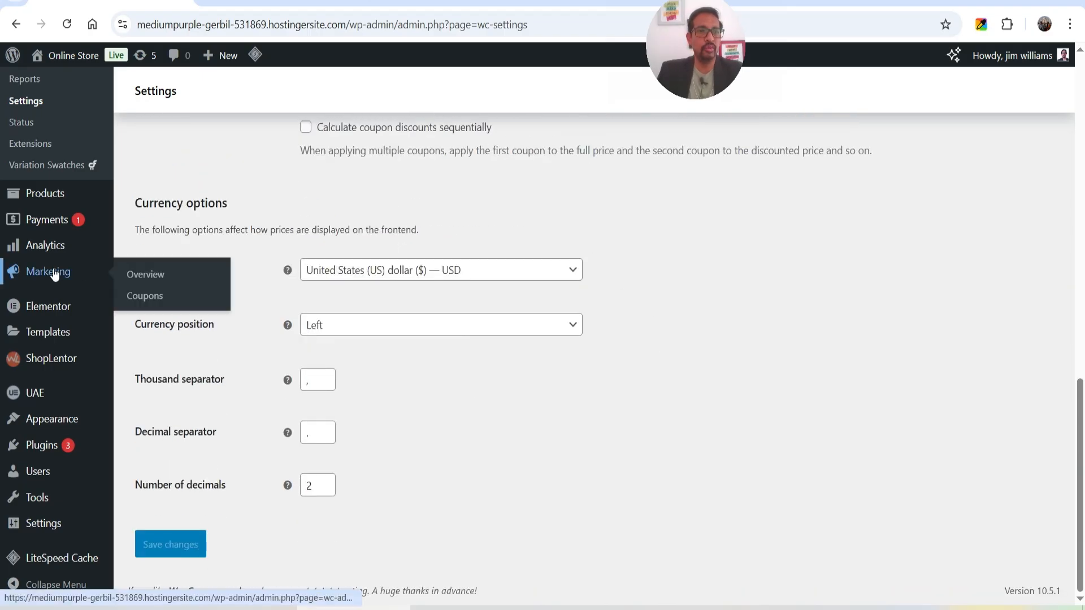
pyautogui.click(151, 298)
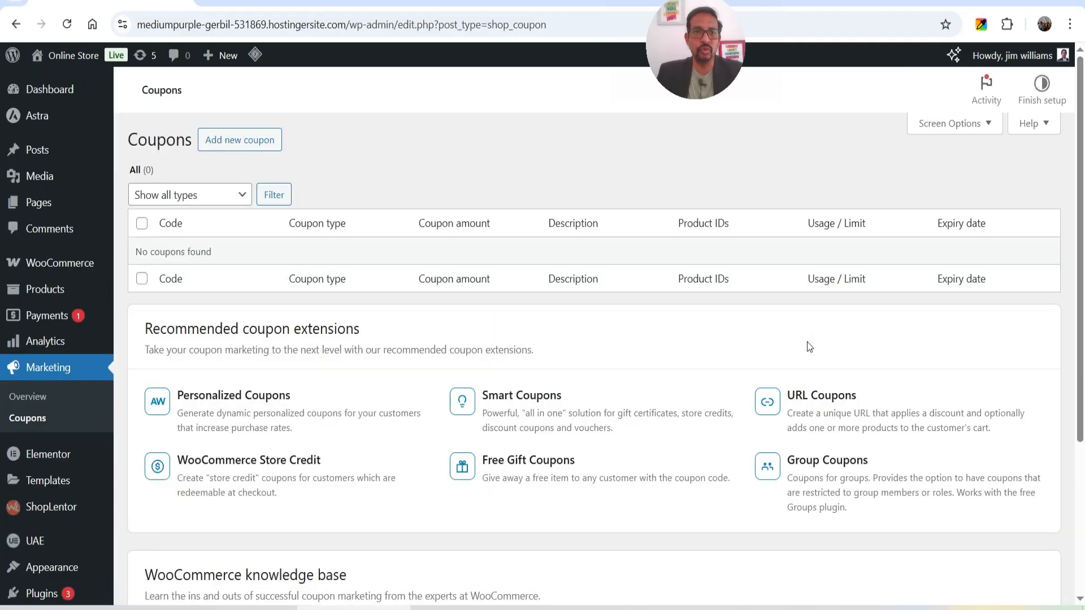
pyautogui.click(241, 145)
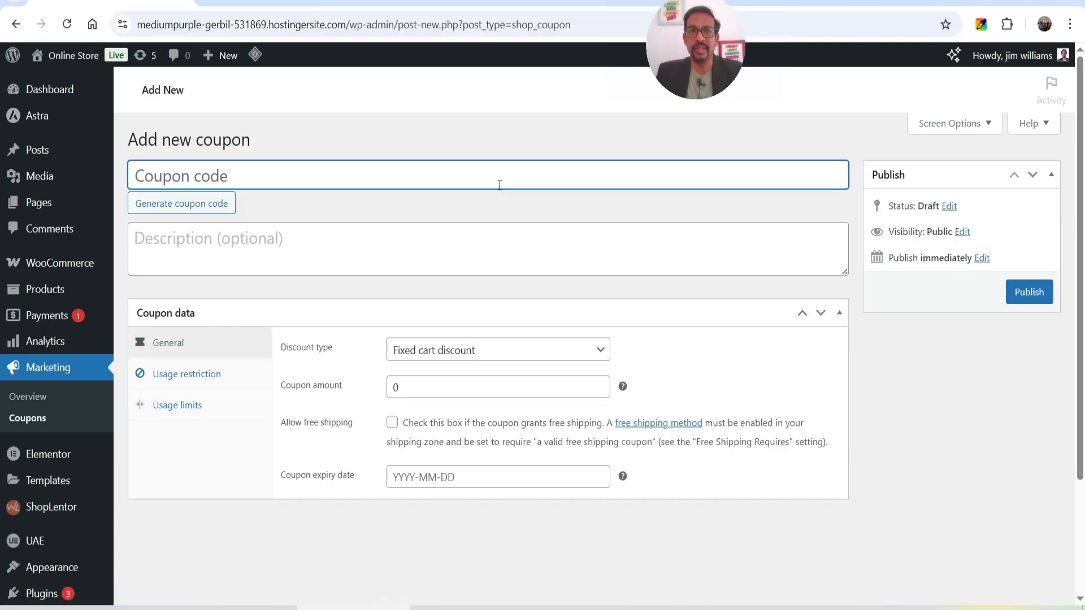
pyautogui.scroll(-3, 526, 222)
pyautogui.click(476, 211)
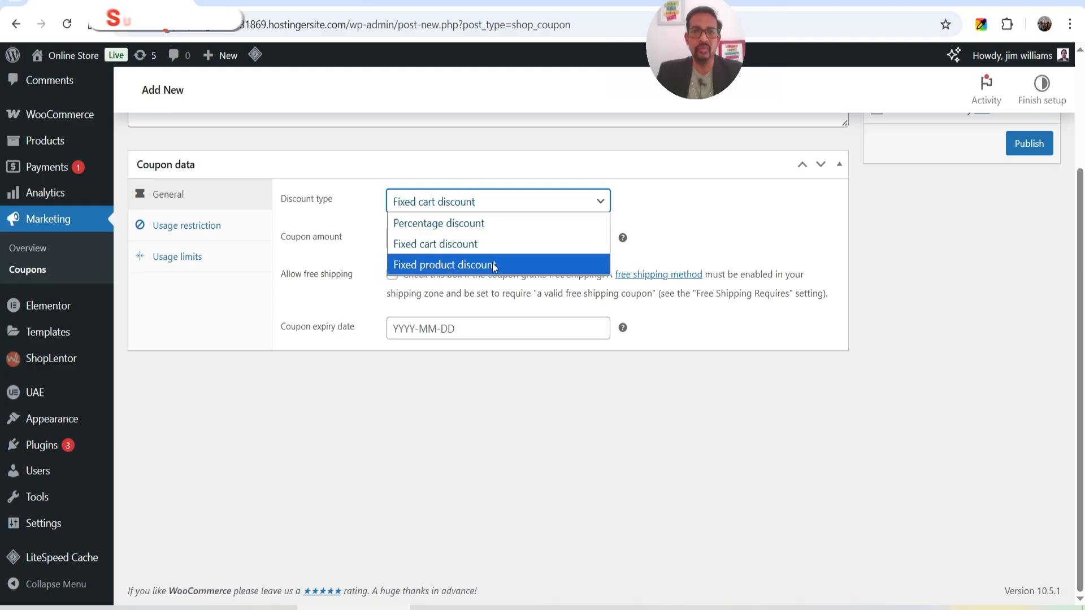
pyautogui.click(283, 412)
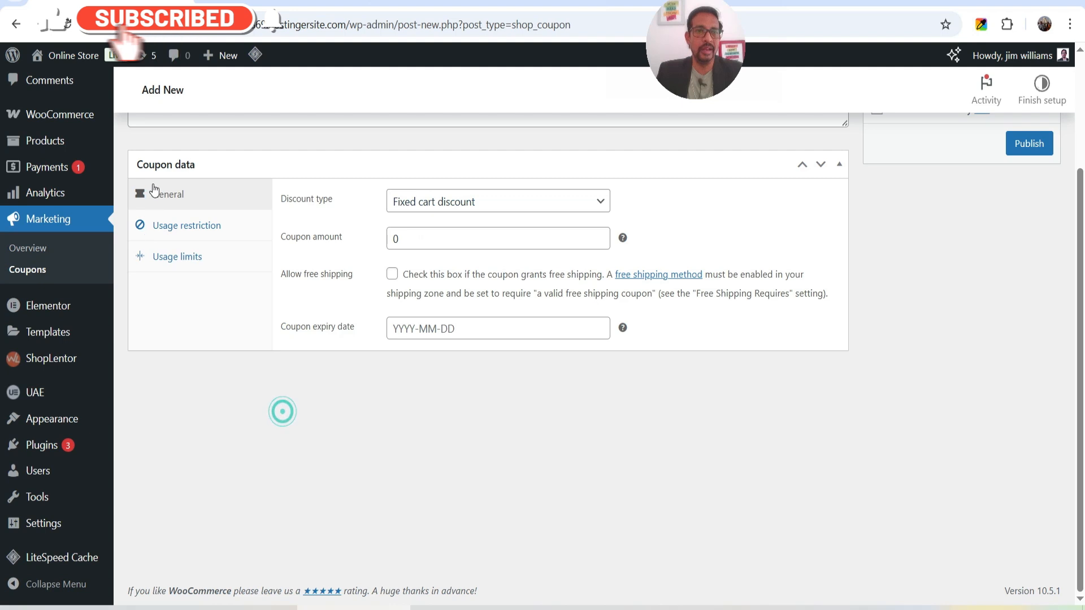
pyautogui.click(191, 225)
pyautogui.click(188, 269)
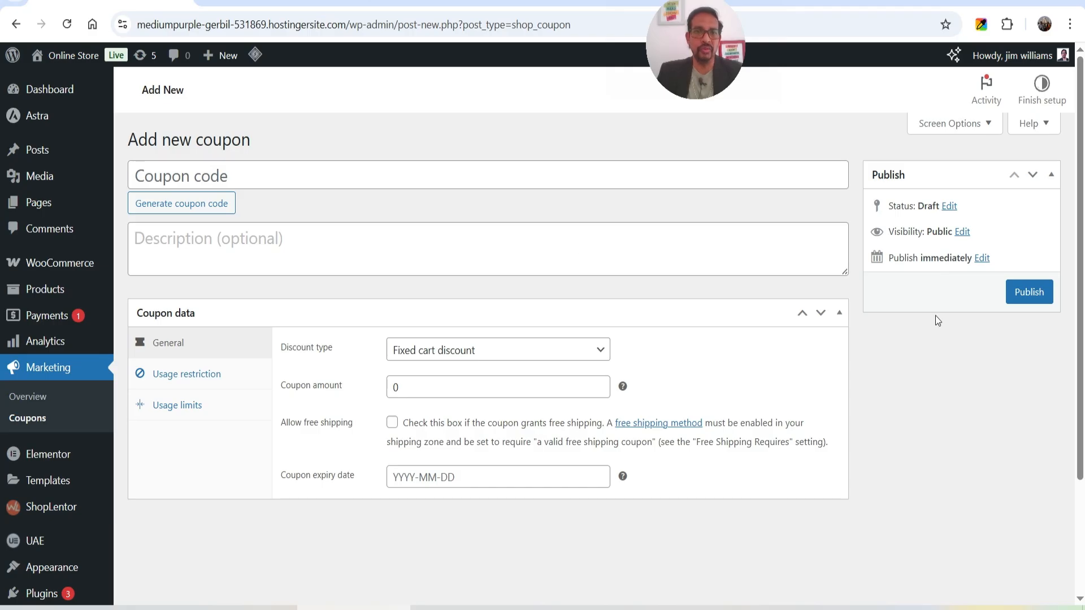
# Enable ShopLentor's Advanced Coupon module and save its settings
pyautogui.scroll(-3, 218, 323)
pyautogui.click(65, 358)
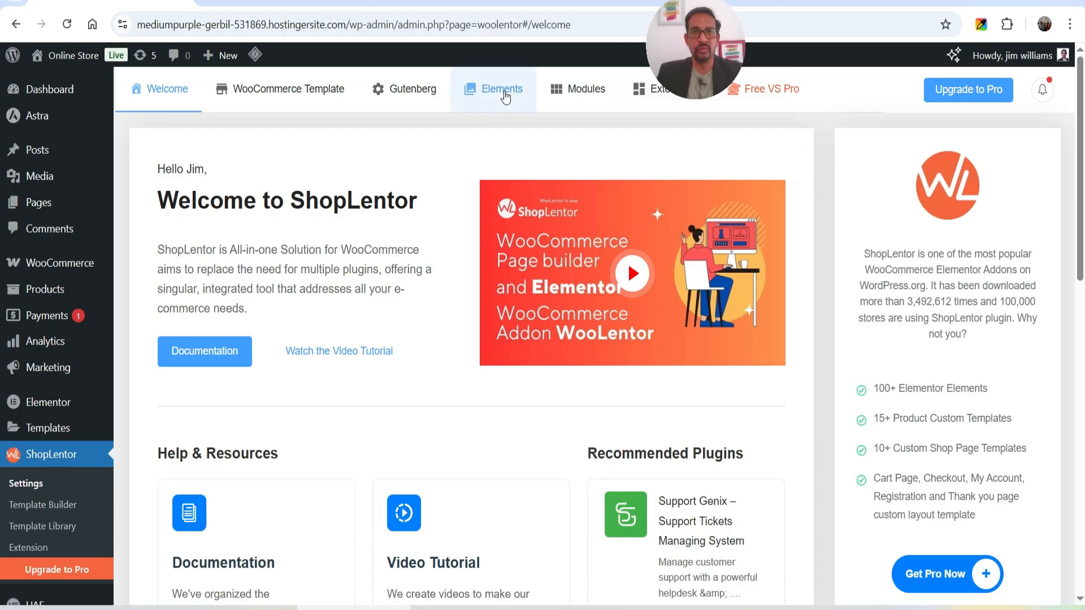
pyautogui.click(582, 89)
pyautogui.scroll(-6, 464, 204)
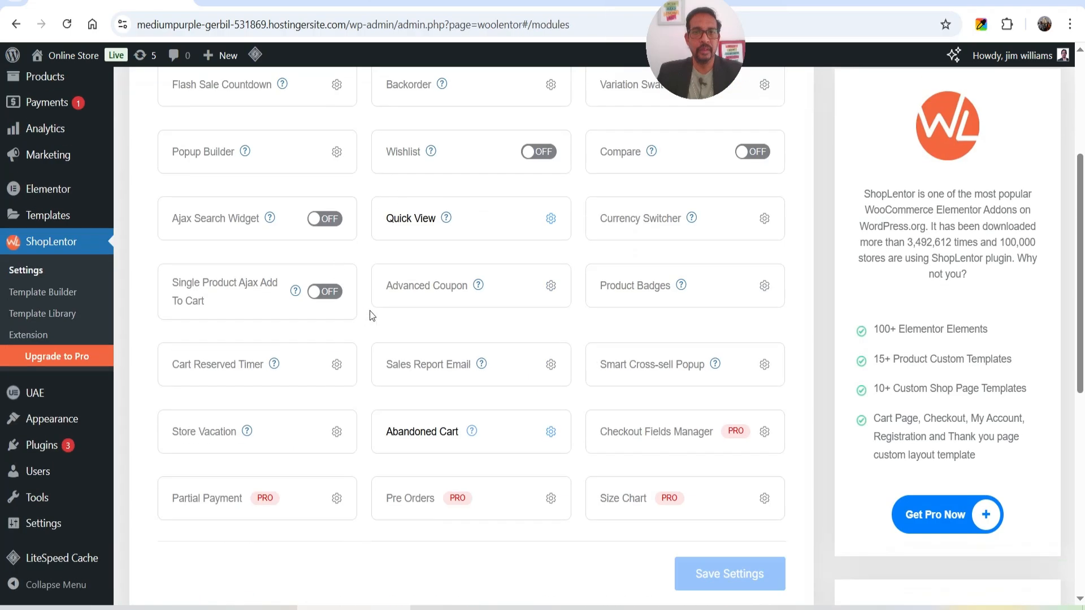
pyautogui.click(551, 287)
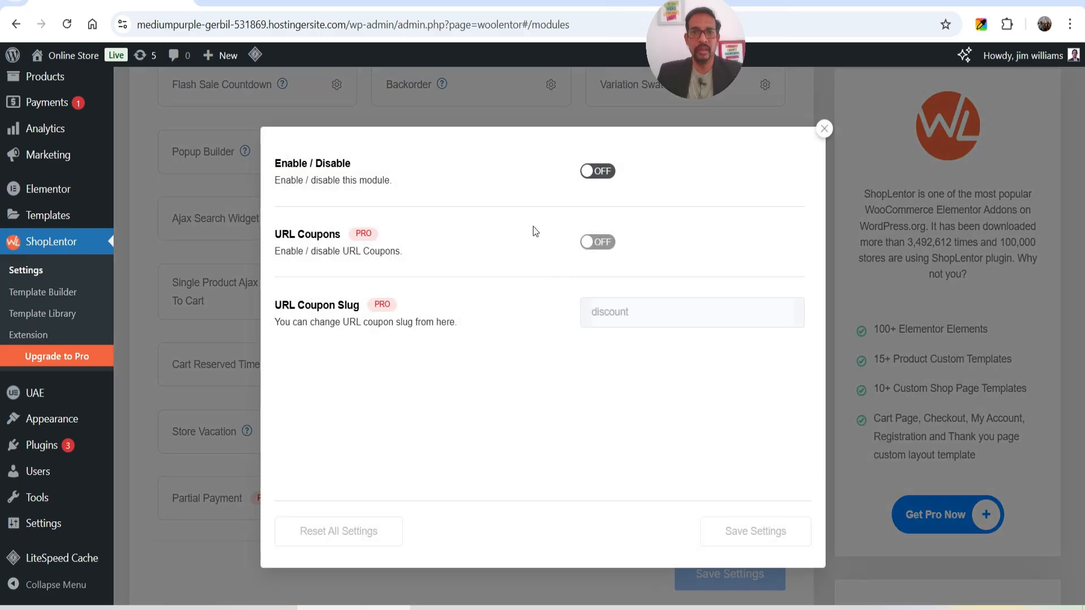
pyautogui.click(604, 171)
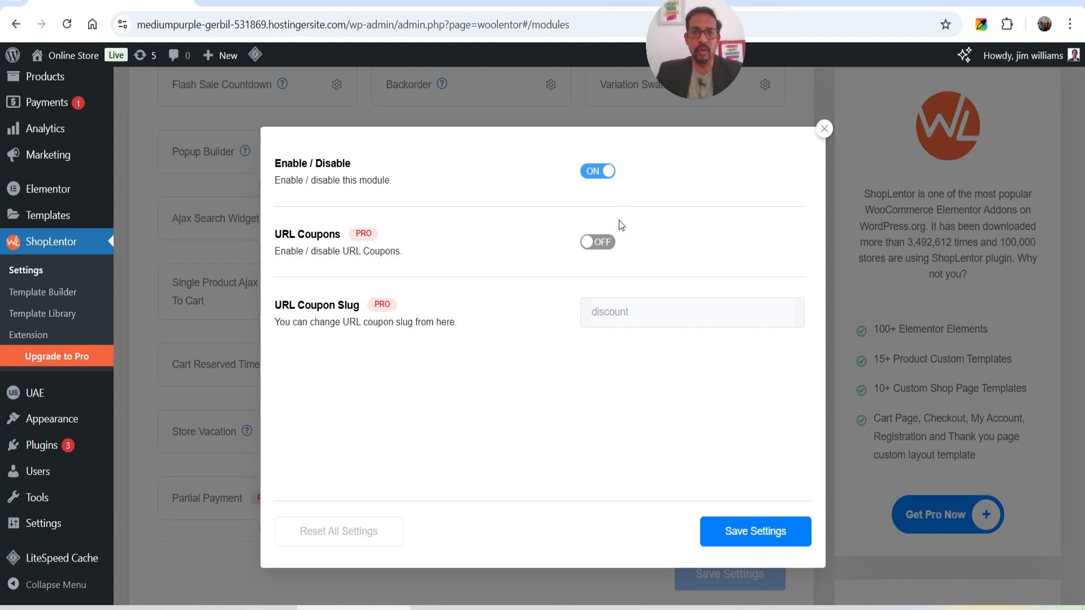
pyautogui.click(751, 534)
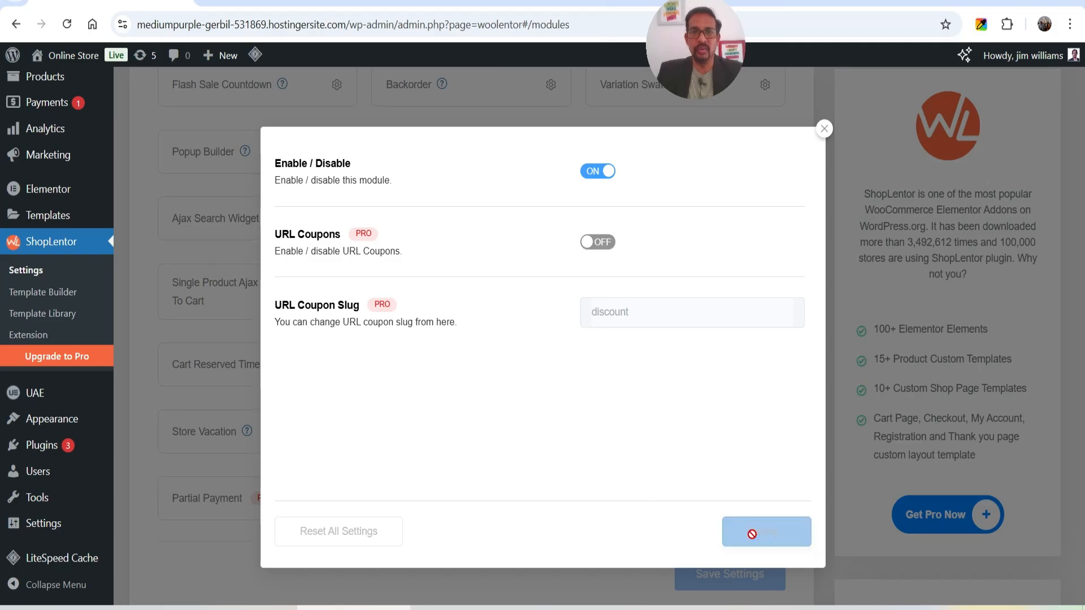
pyautogui.click(823, 129)
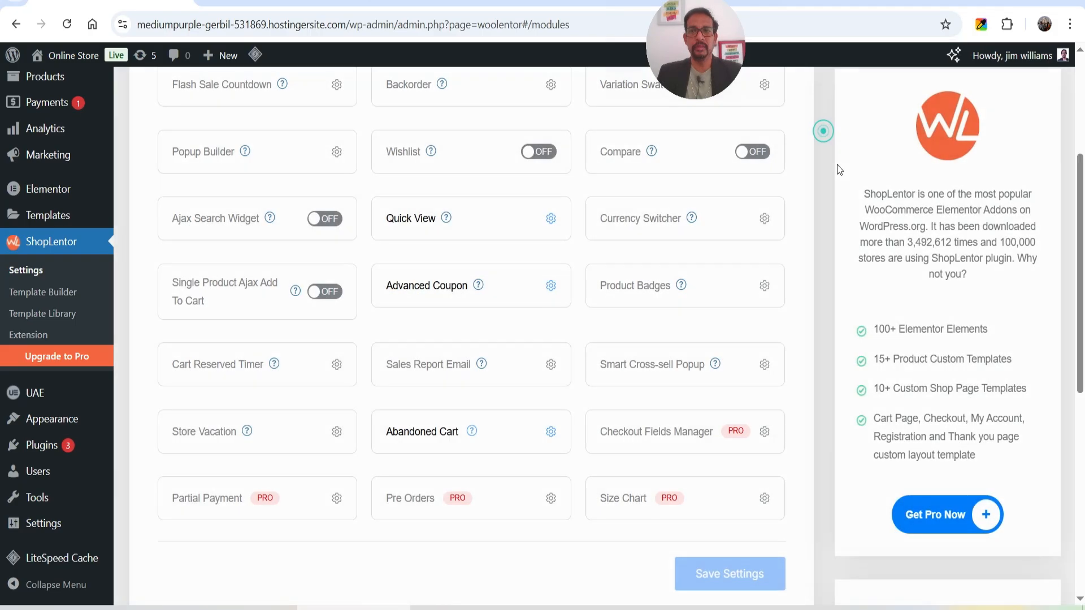
# Start a new coupon from the store's coupon list and view its coupon data sections
pyautogui.moveTo(84, 155)
pyautogui.click(146, 180)
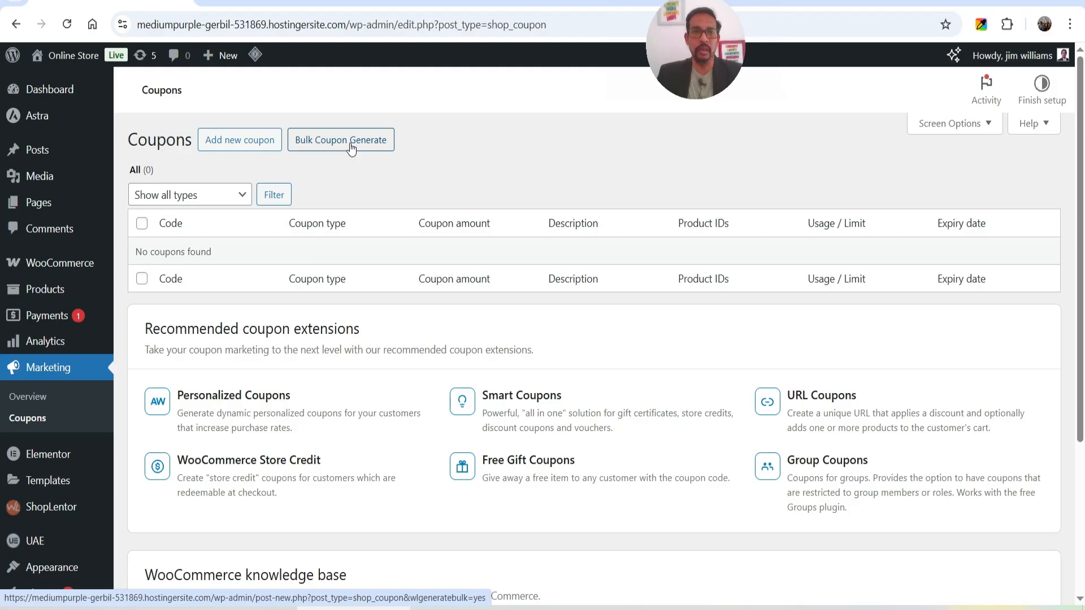
pyautogui.click(236, 141)
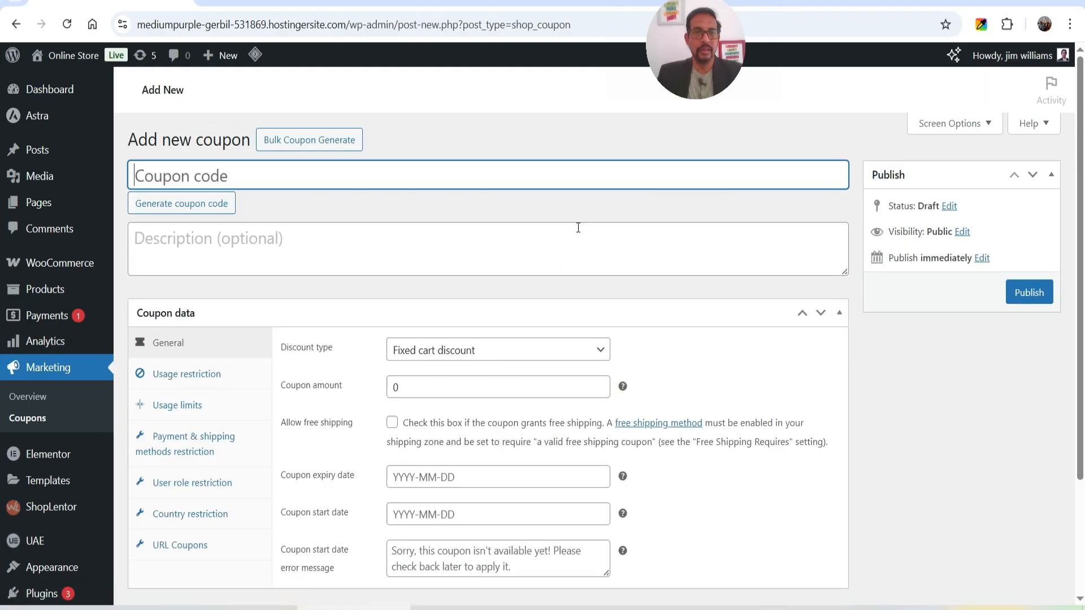
pyautogui.scroll(-1, 578, 228)
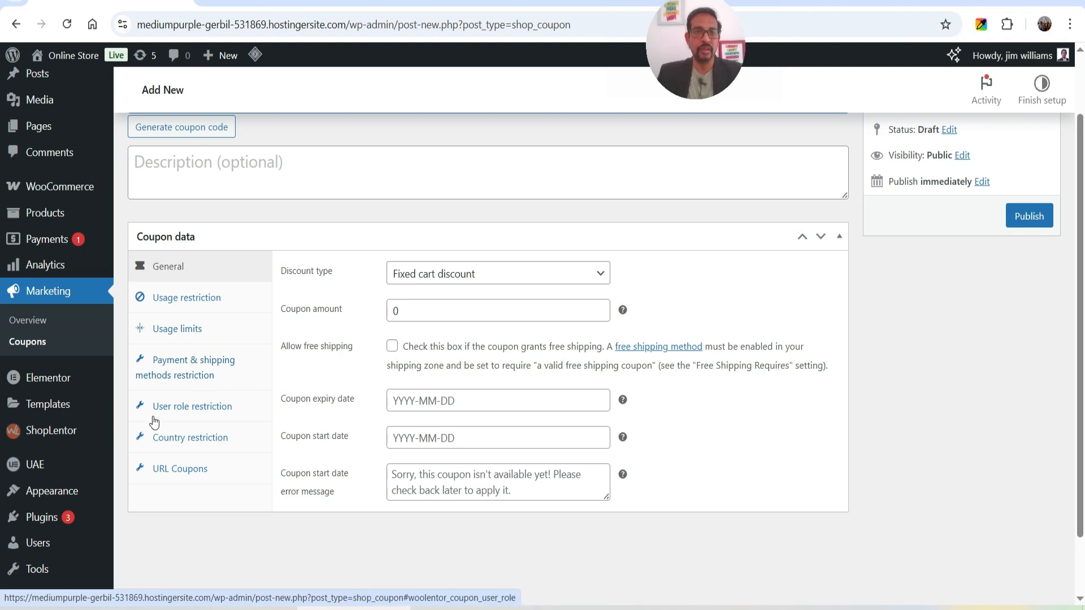
# Check the URL Coupons options and set the coupon's general data to a percentage discount with an amount of 20
pyautogui.click(180, 473)
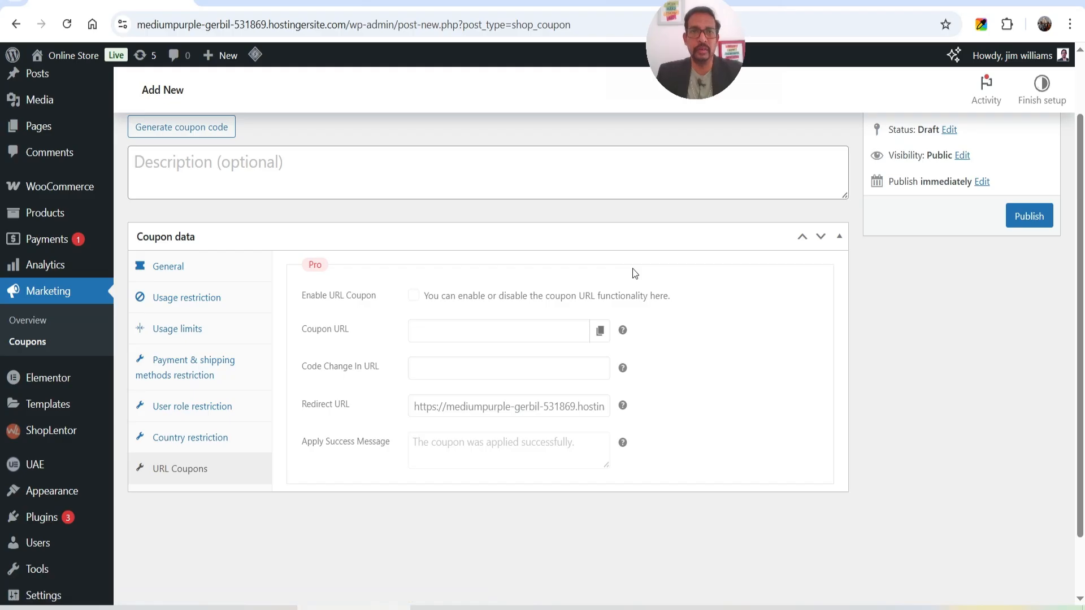
pyautogui.click(194, 261)
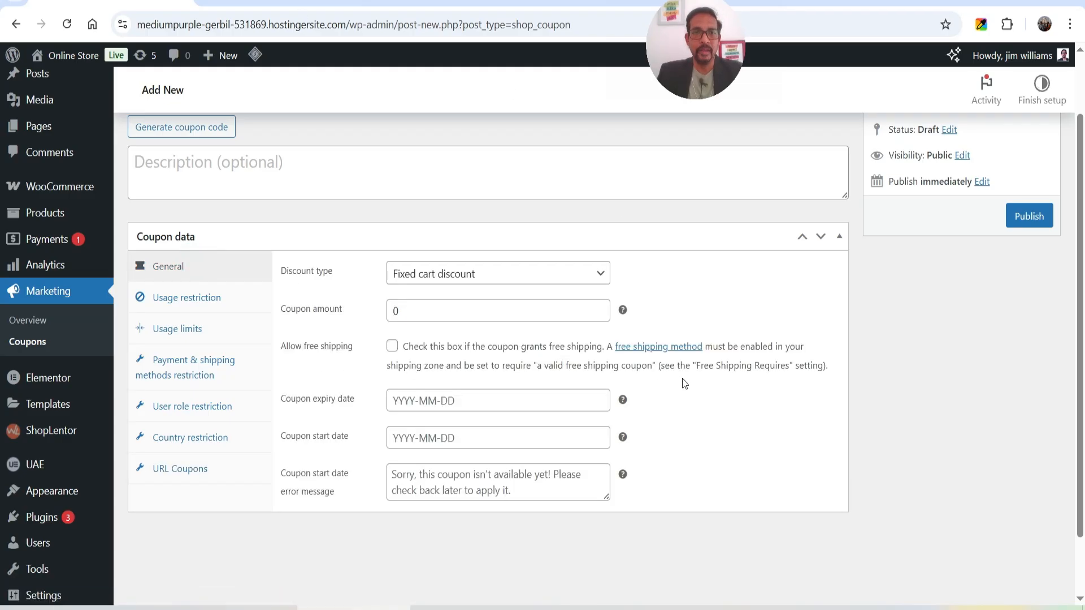
pyautogui.scroll(2, 679, 381)
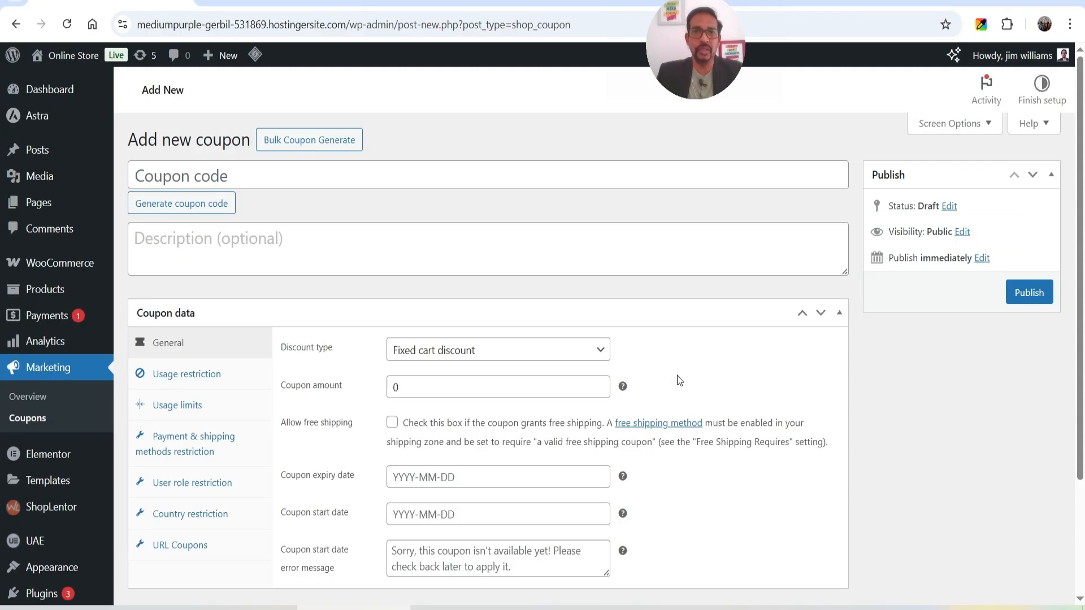
pyautogui.click(448, 352)
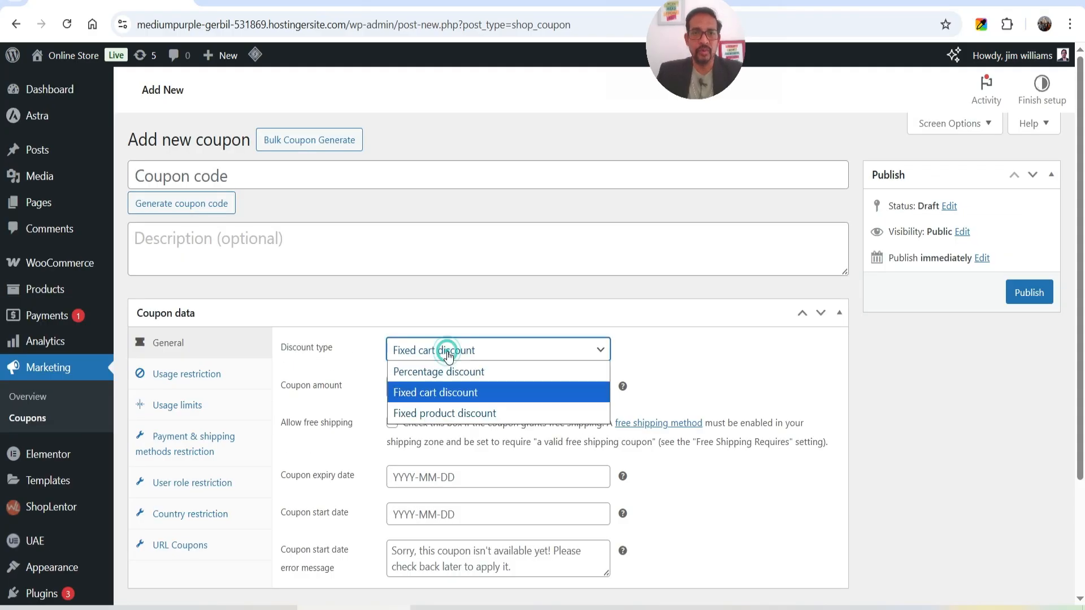
pyautogui.click(456, 373)
pyautogui.doubleClick(431, 389)
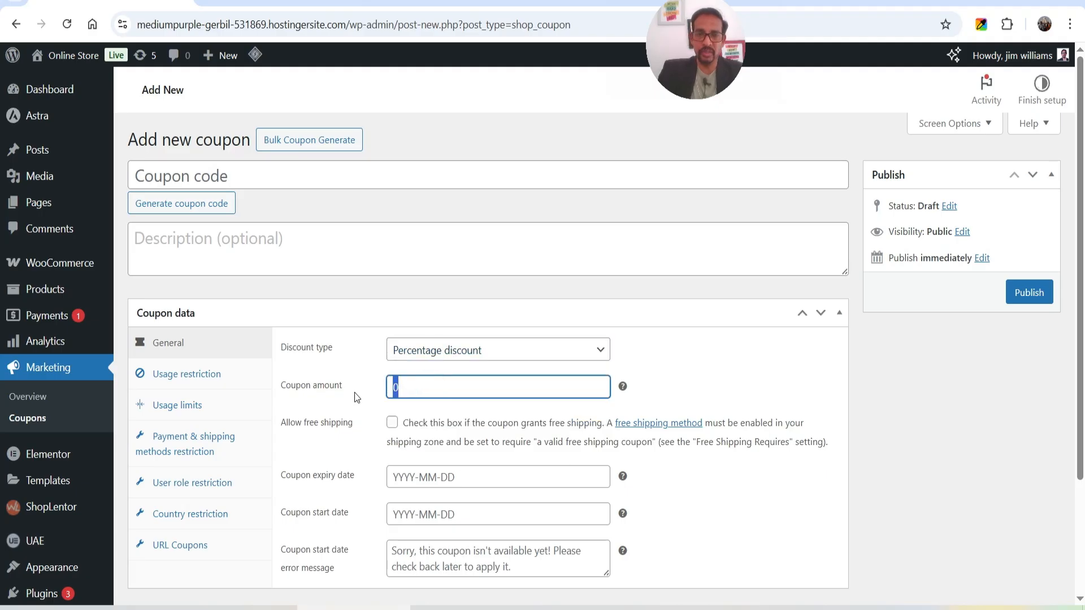
pyautogui.write('20')
pyautogui.click(957, 402)
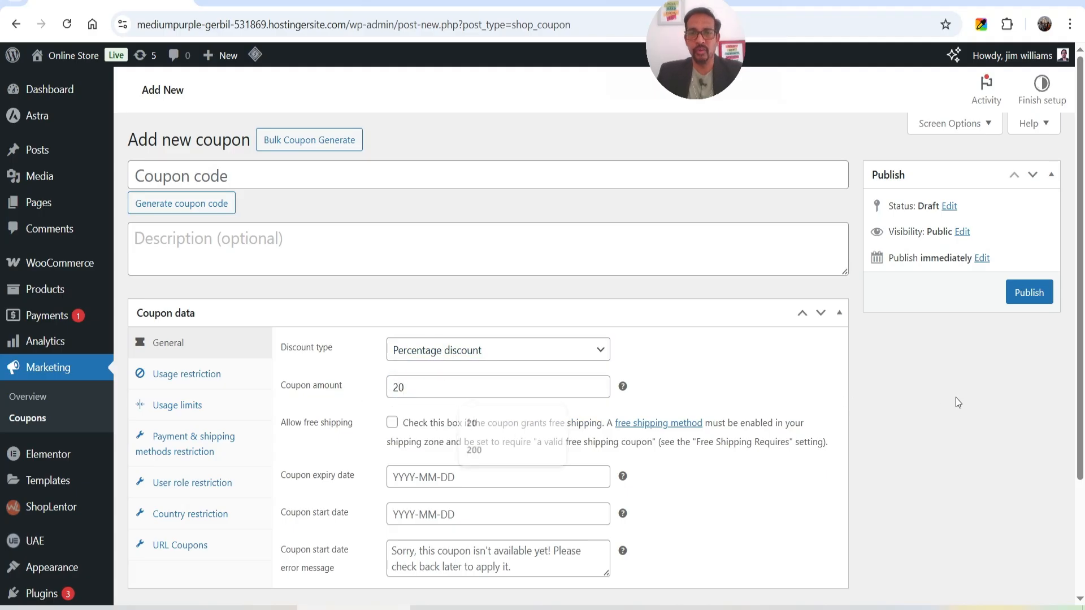
# Enter OFF20 as the coupon code and "Get 20% discount." as its description
pyautogui.click(262, 172)
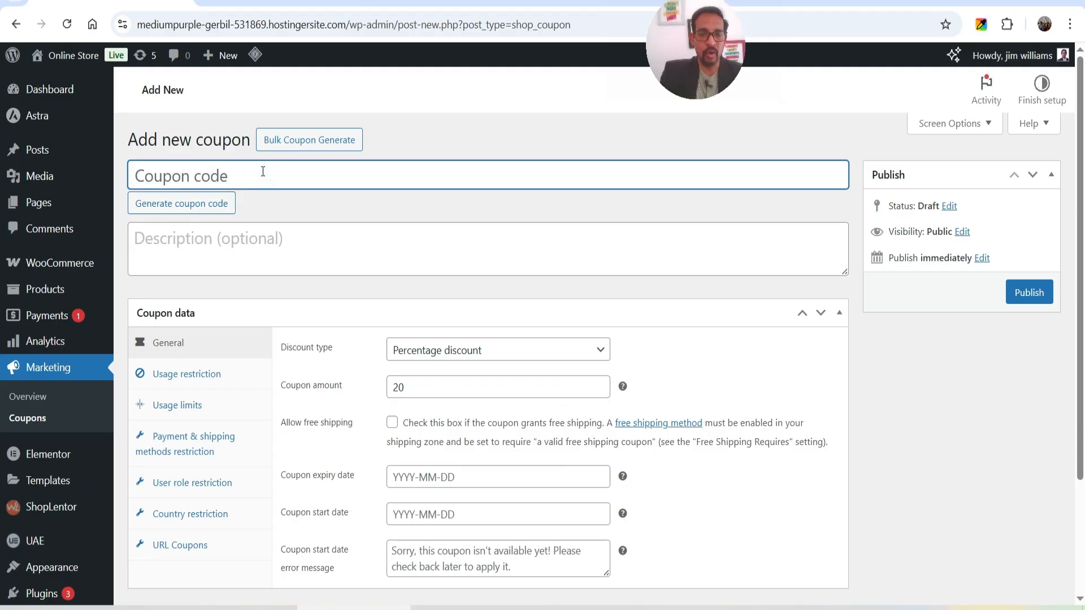
pyautogui.write('OFF20')
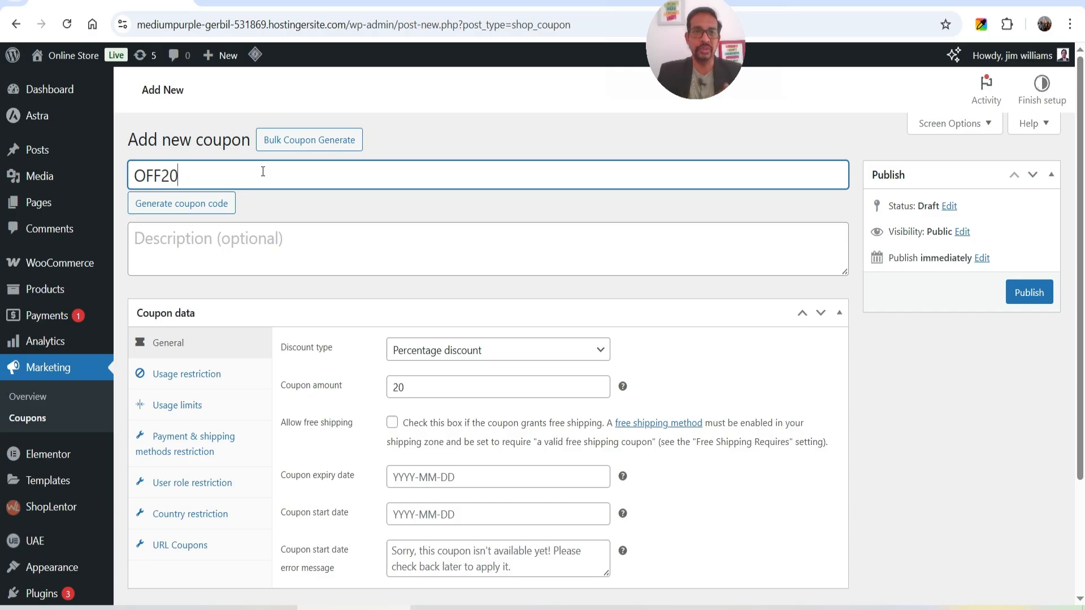
pyautogui.click(236, 249)
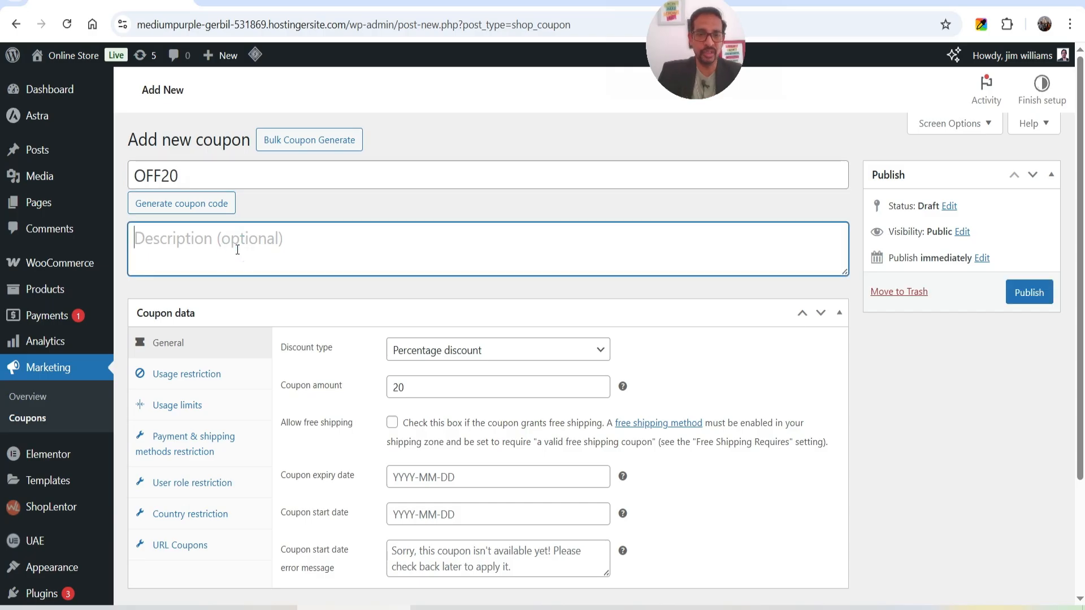
pyautogui.write('Get 20% dis')
pyautogui.press('BackSpace')
pyautogui.write('iscount.')
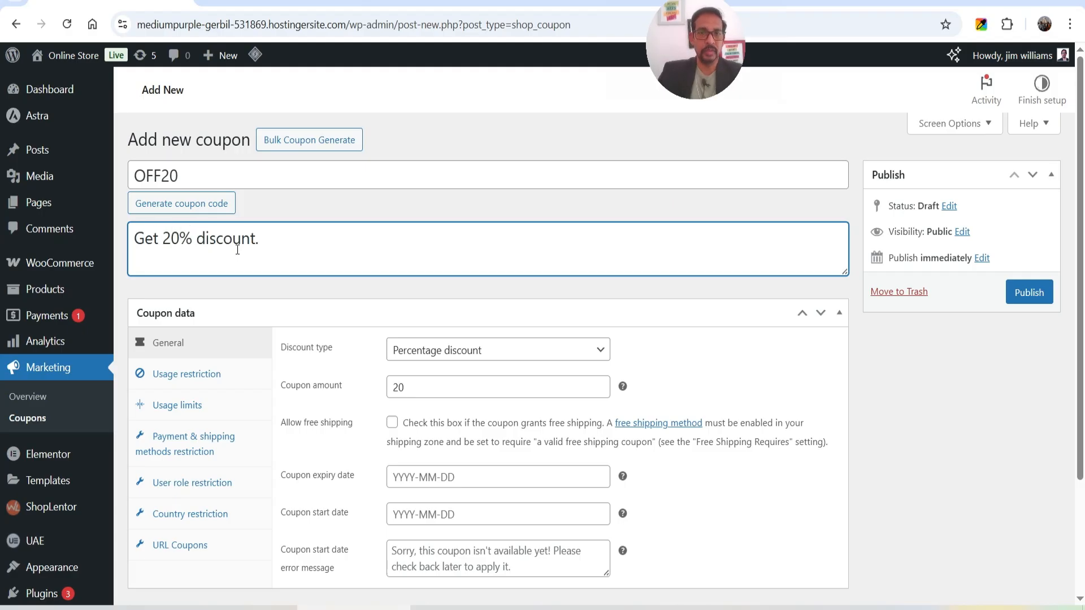
# Set the coupon's expiry date to 2026-02-28
pyautogui.scroll(-1, 328, 337)
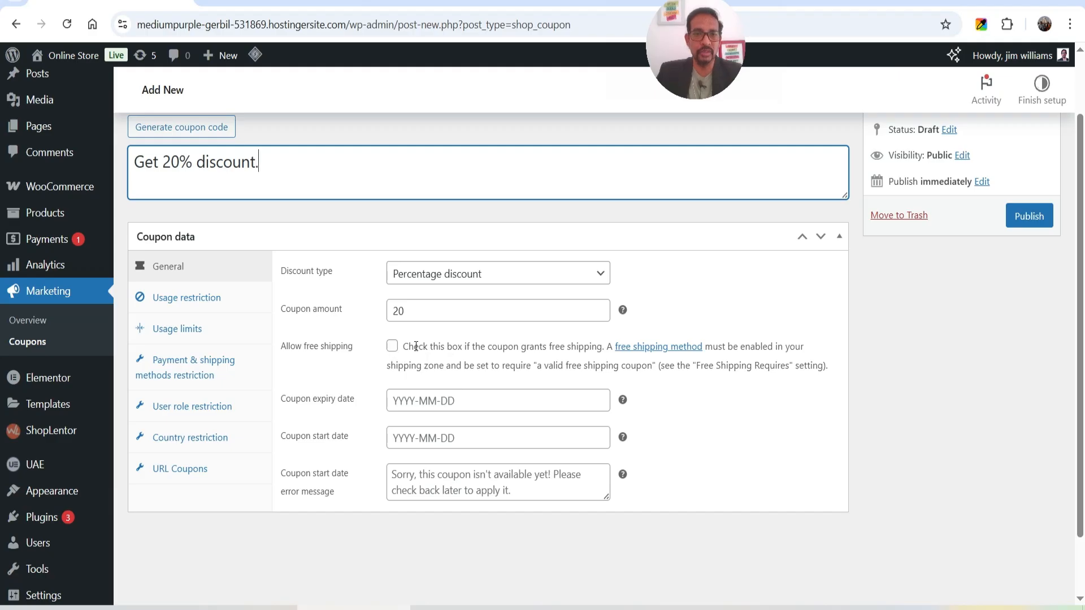
pyautogui.scroll(-1, 394, 352)
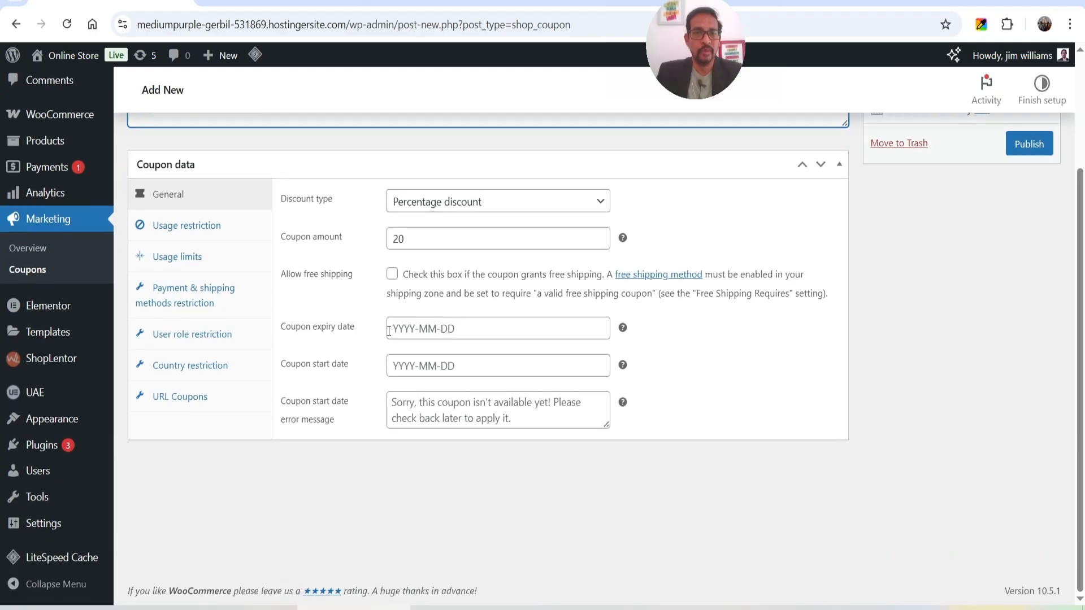
pyautogui.click(491, 328)
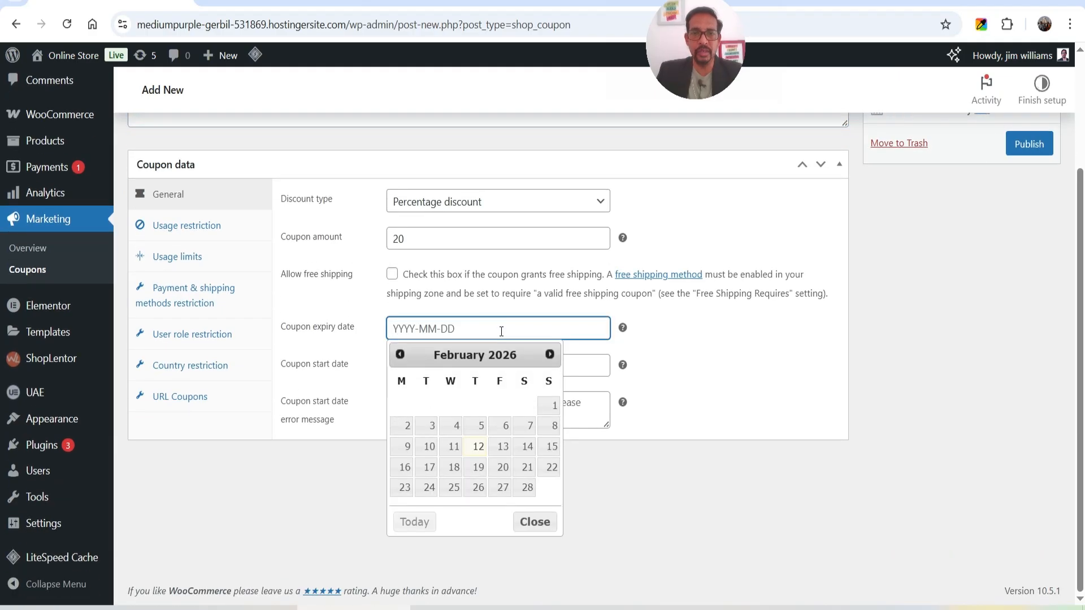
pyautogui.click(527, 487)
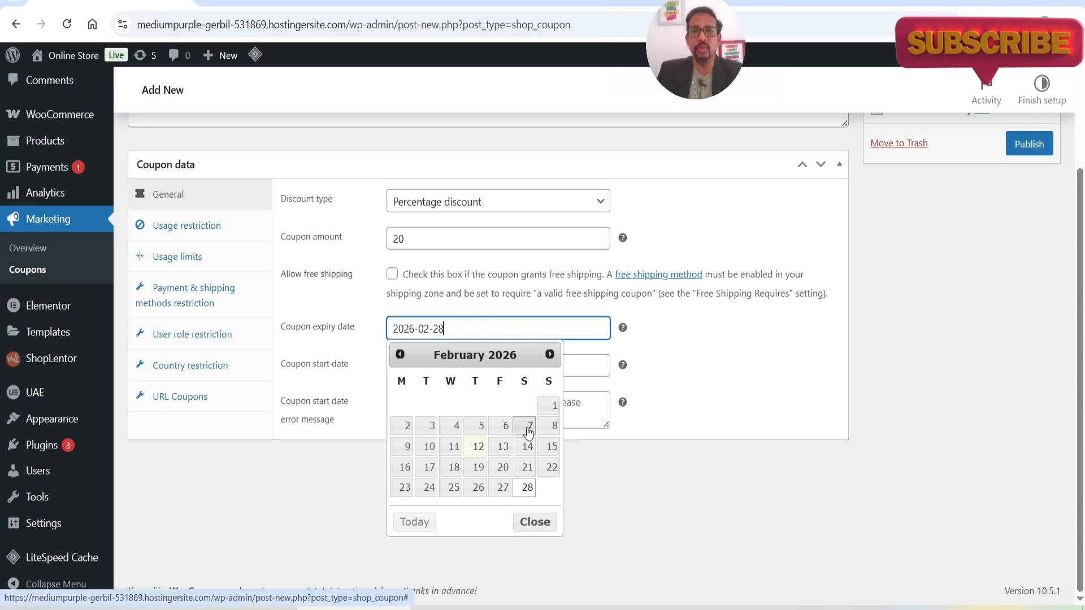
pyautogui.click(527, 490)
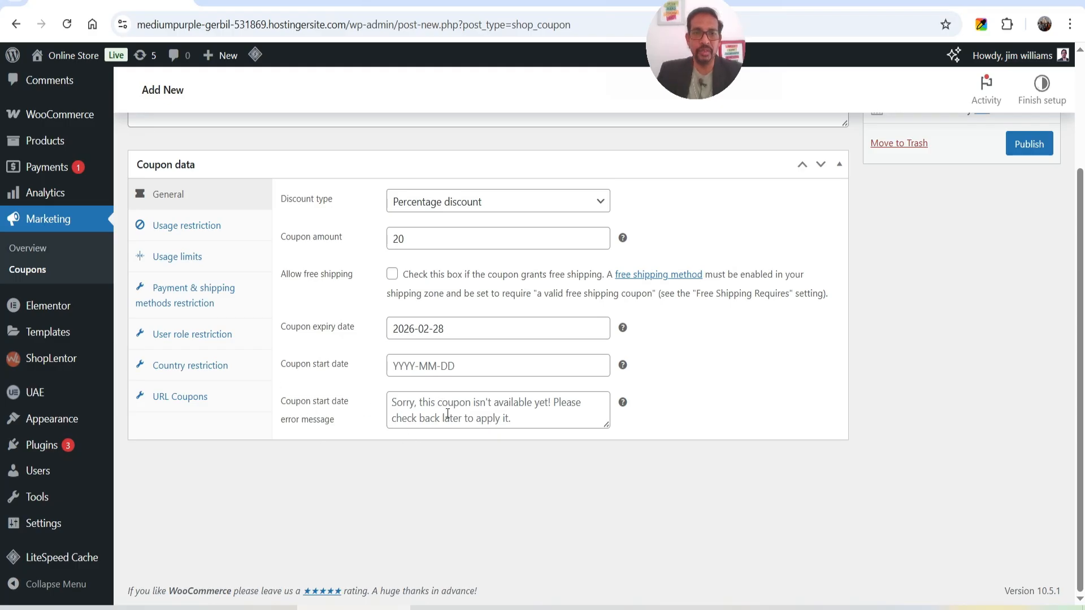
# Restrict the coupon to a minimum spend of 300 and to individual use only
pyautogui.scroll(3, 1043, 417)
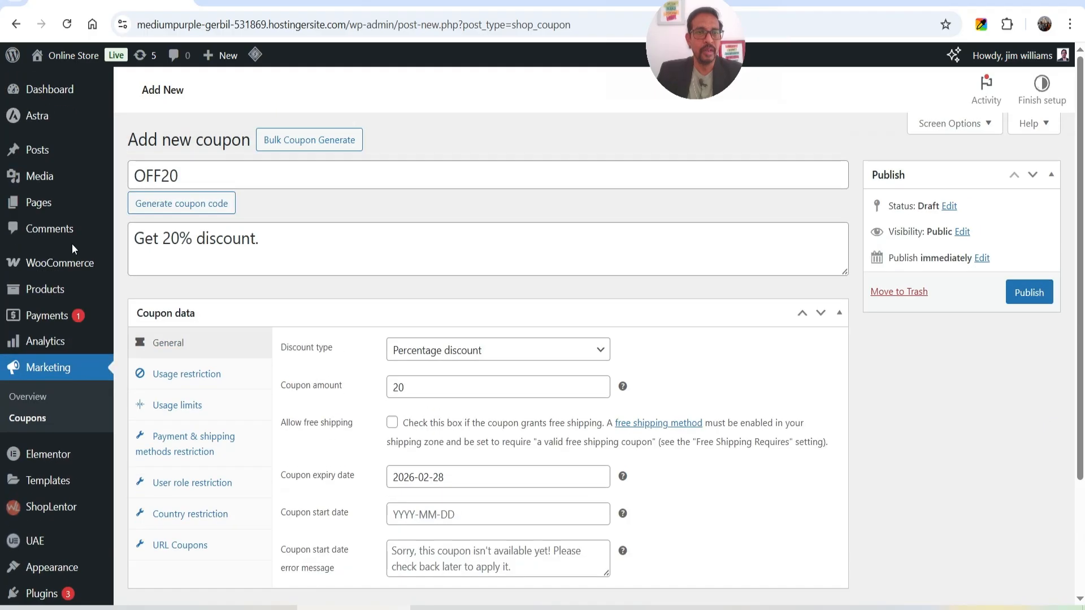
pyautogui.click(228, 377)
pyautogui.scroll(-3, 628, 286)
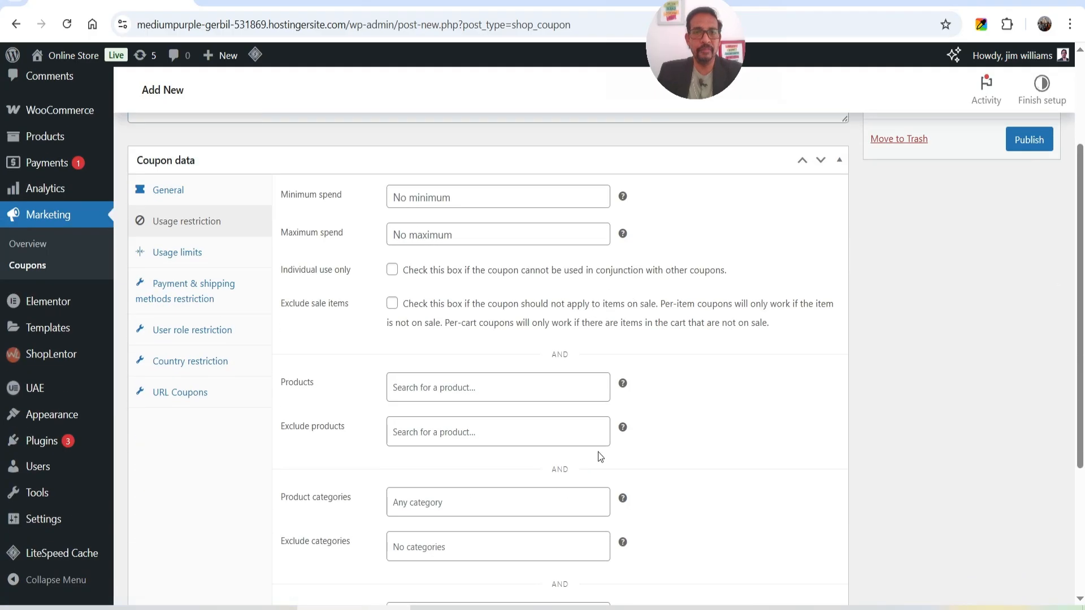
pyautogui.click(495, 195)
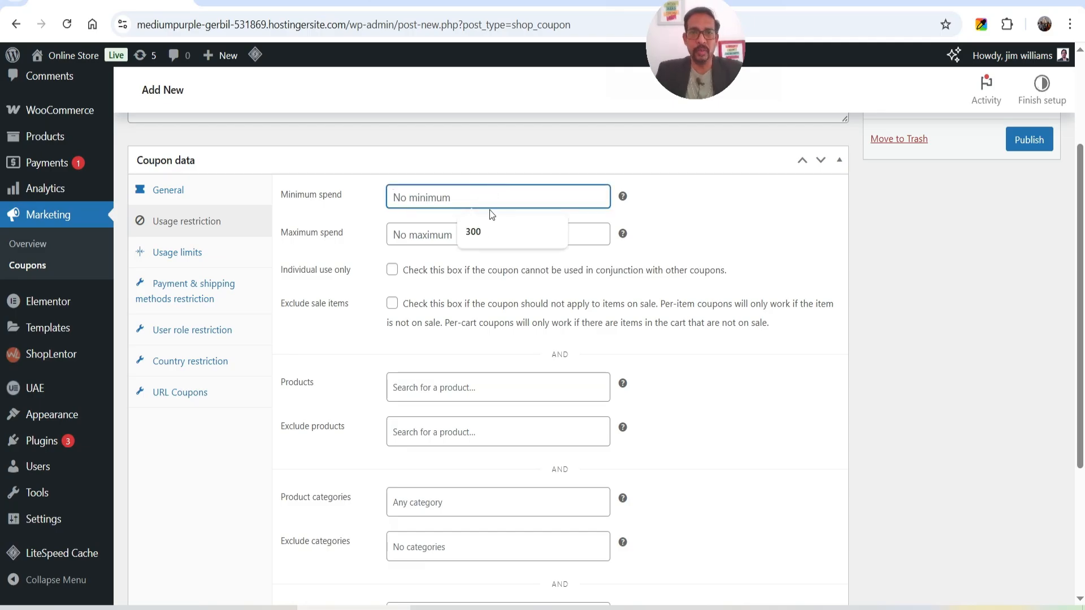
pyautogui.click(480, 232)
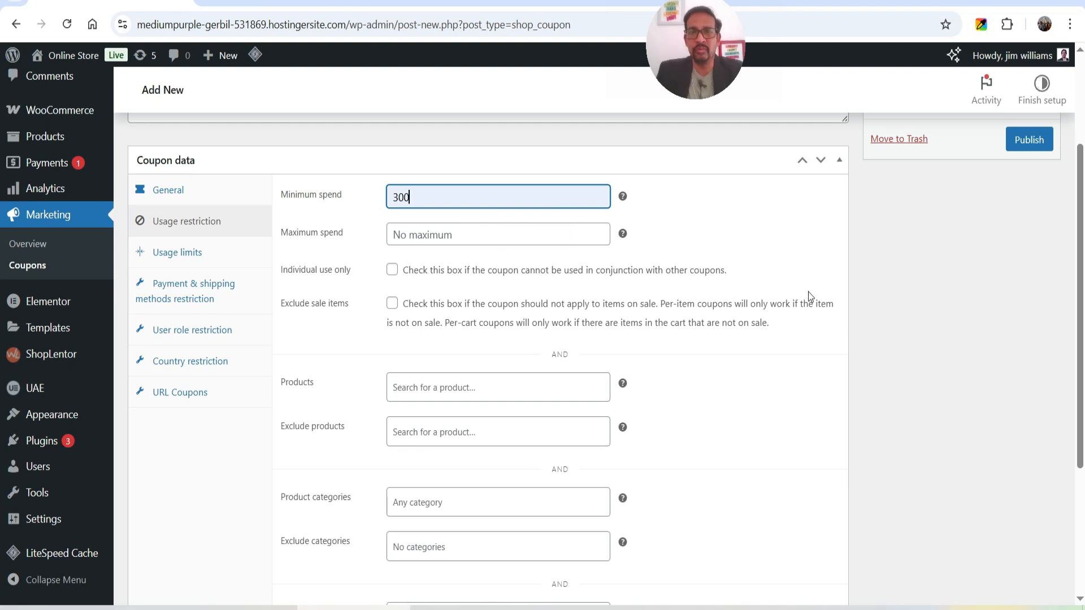
pyautogui.scroll(2, 543, 320)
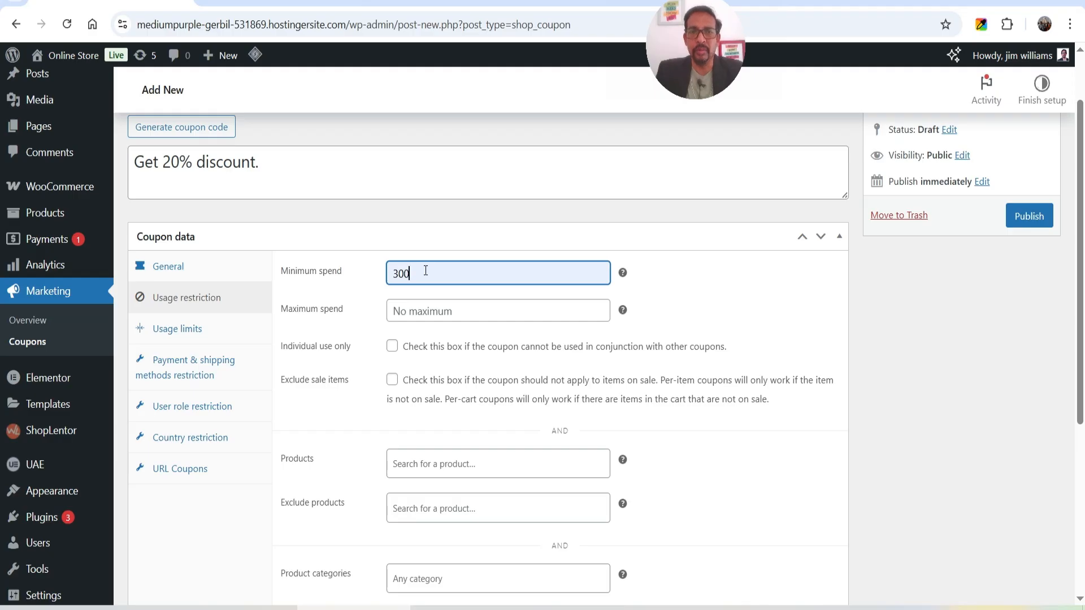
pyautogui.scroll(-3, 326, 216)
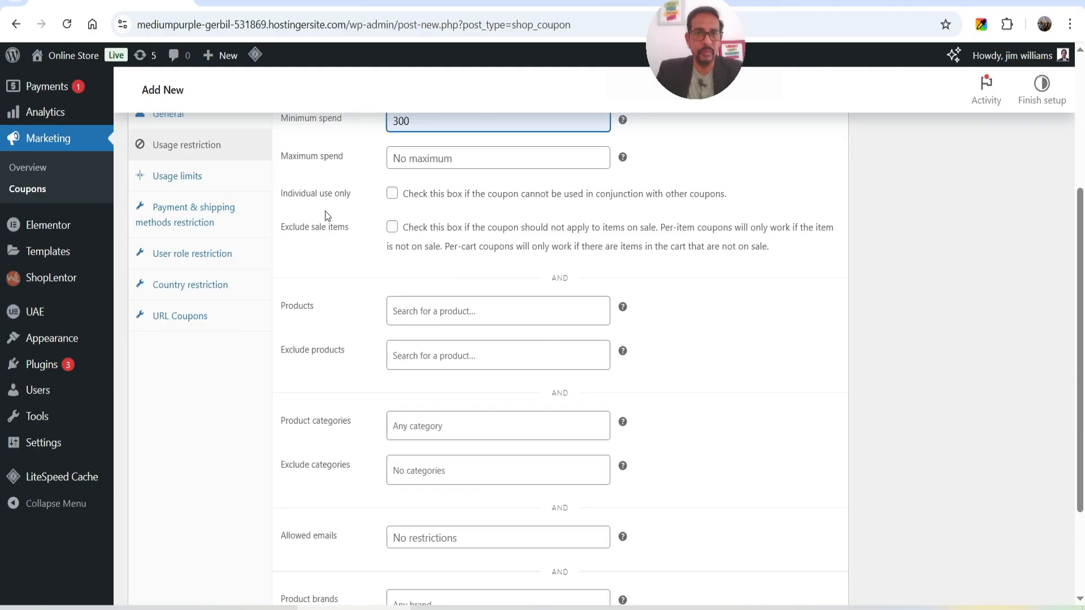
pyautogui.click(390, 196)
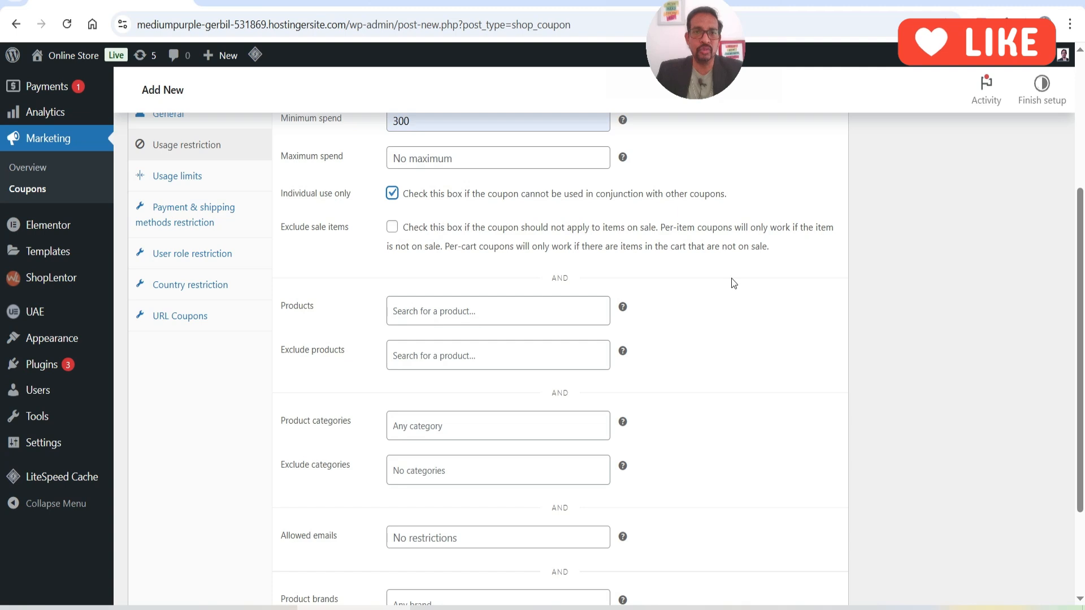
# Review the remaining usage restrictions and set the usage limit per coupon to 50
pyautogui.scroll(-3, 731, 280)
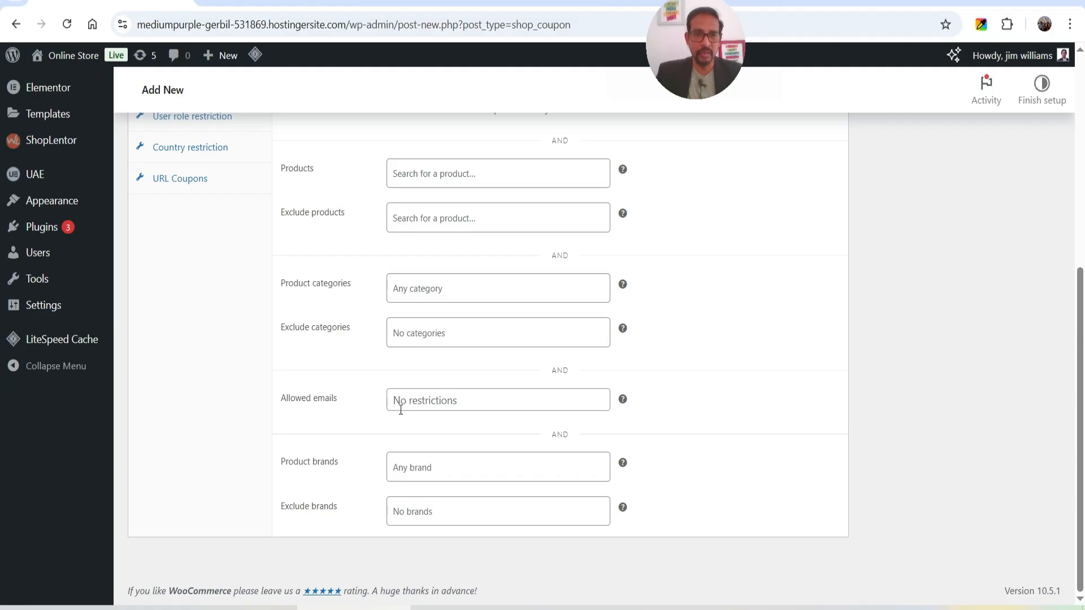
pyautogui.scroll(4, 773, 432)
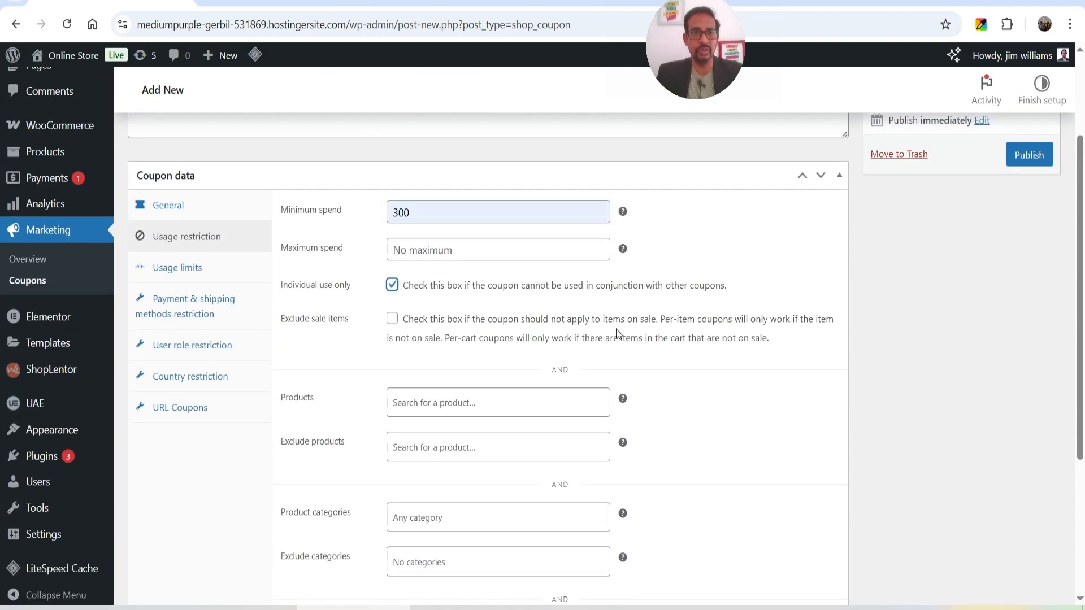
pyautogui.click(193, 271)
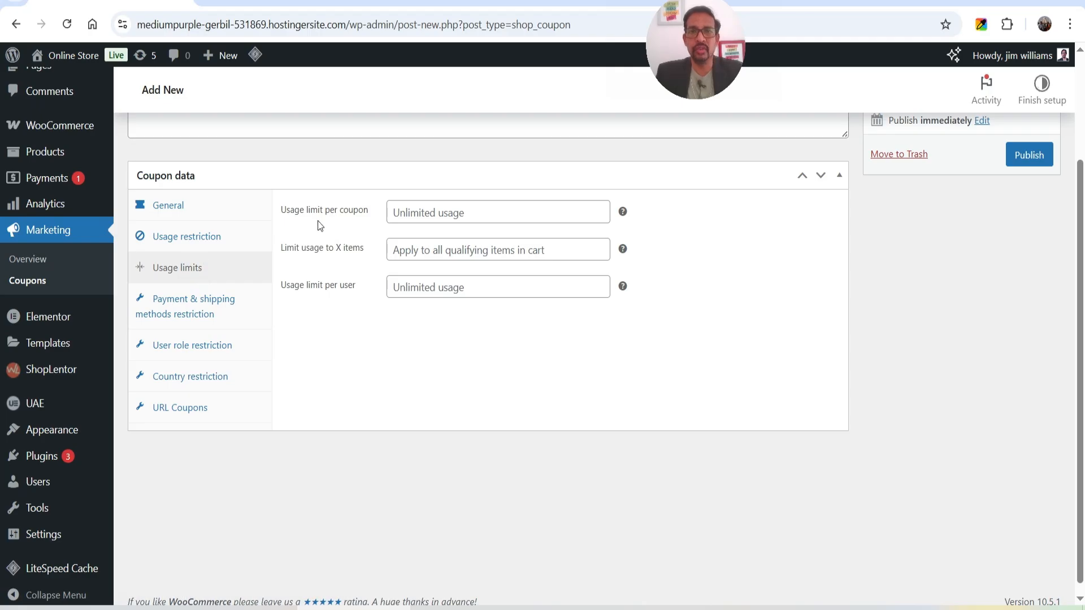
pyautogui.moveTo(623, 212)
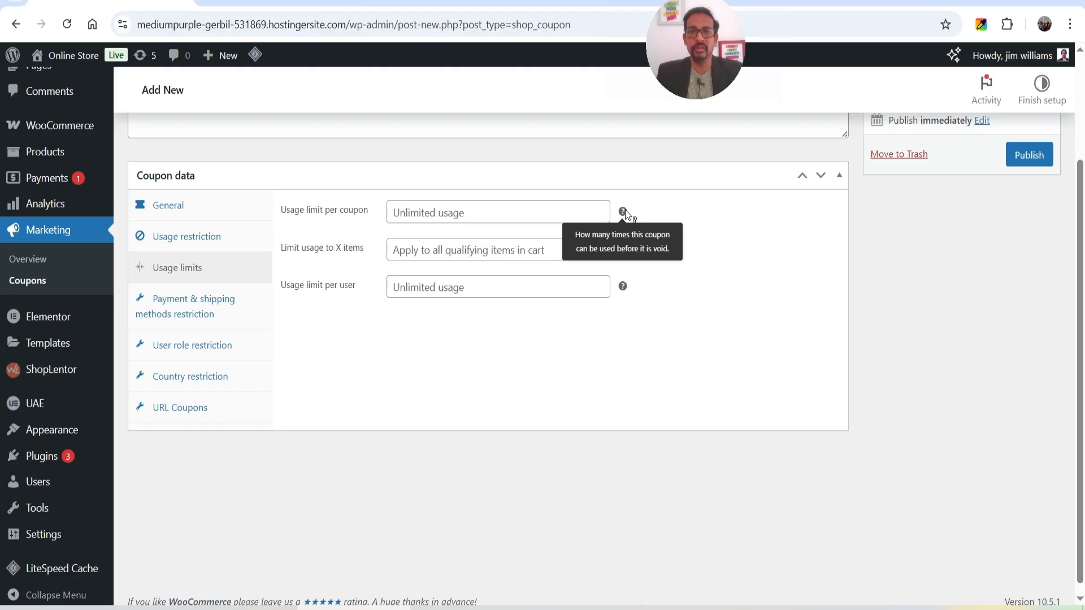
pyautogui.click(430, 214)
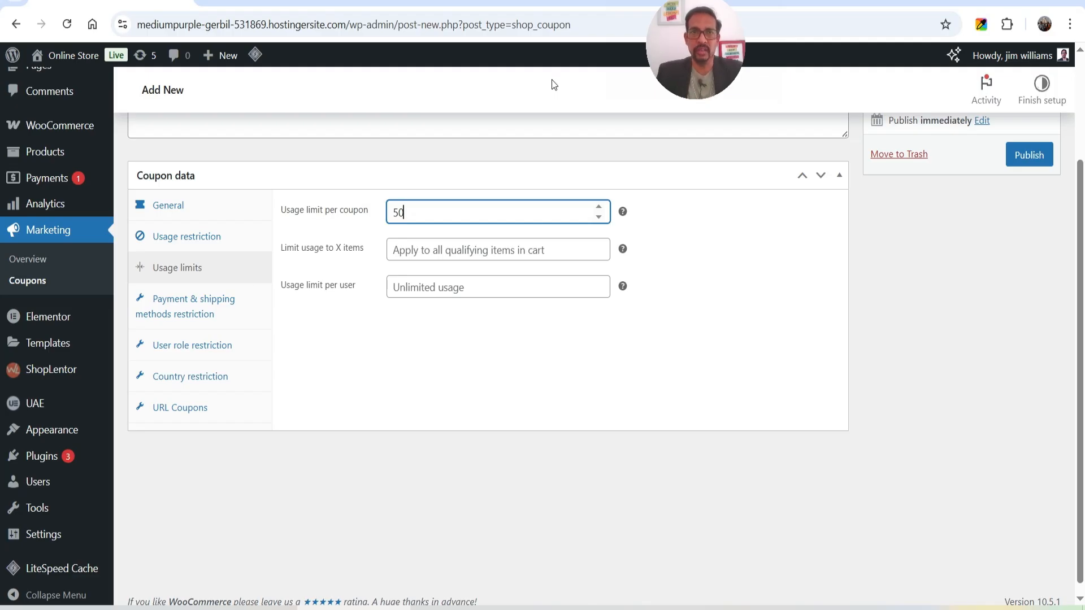
# Extend the coupon description with "Minimum amount spent $300. Only for first 5- customers."
pyautogui.scroll(3, 477, 177)
pyautogui.click(320, 233)
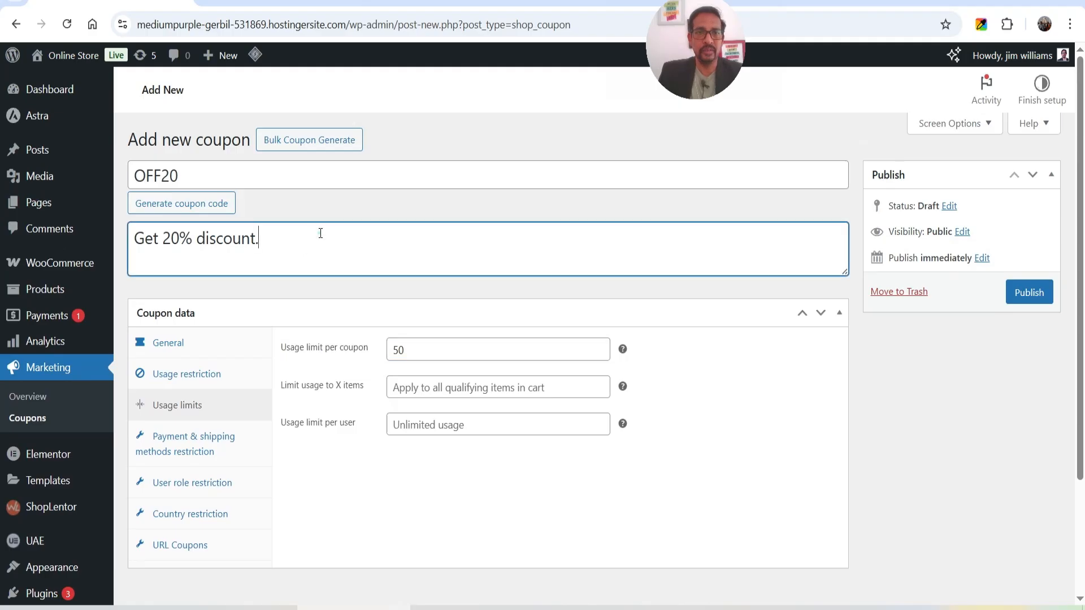
pyautogui.write('Min')
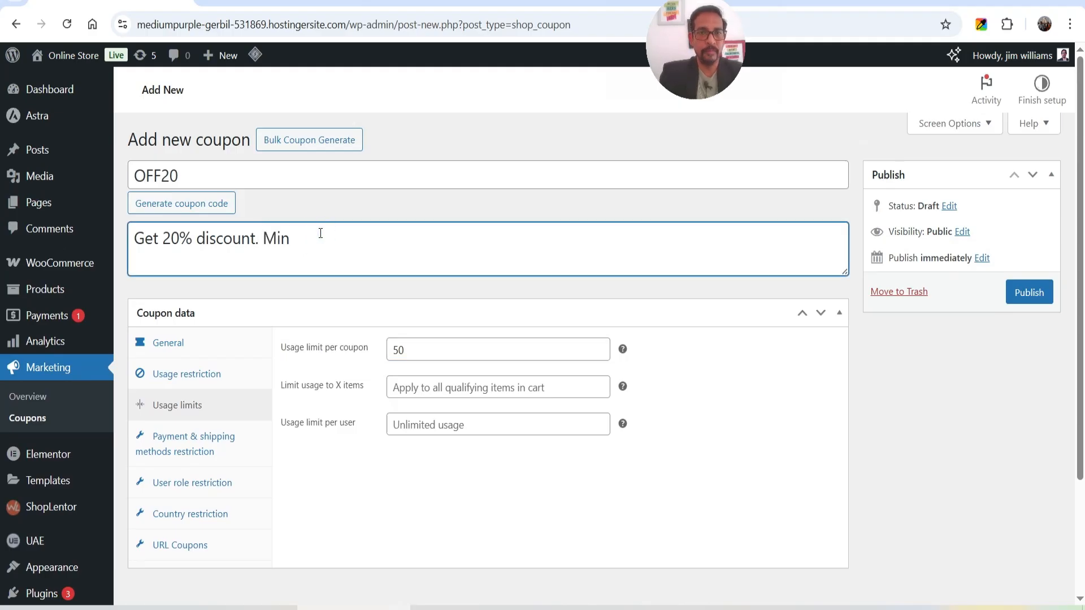
pyautogui.write('imum amount spent $300')
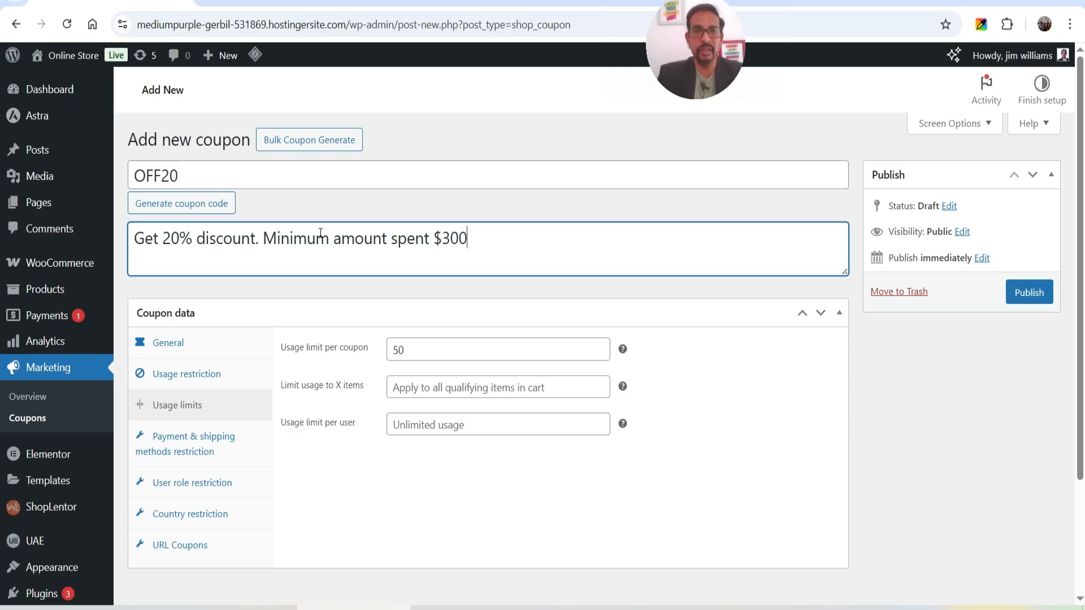
pyautogui.write('. Onl')
pyautogui.press('BackSpace')
pyautogui.write('nly for first 5- cu')
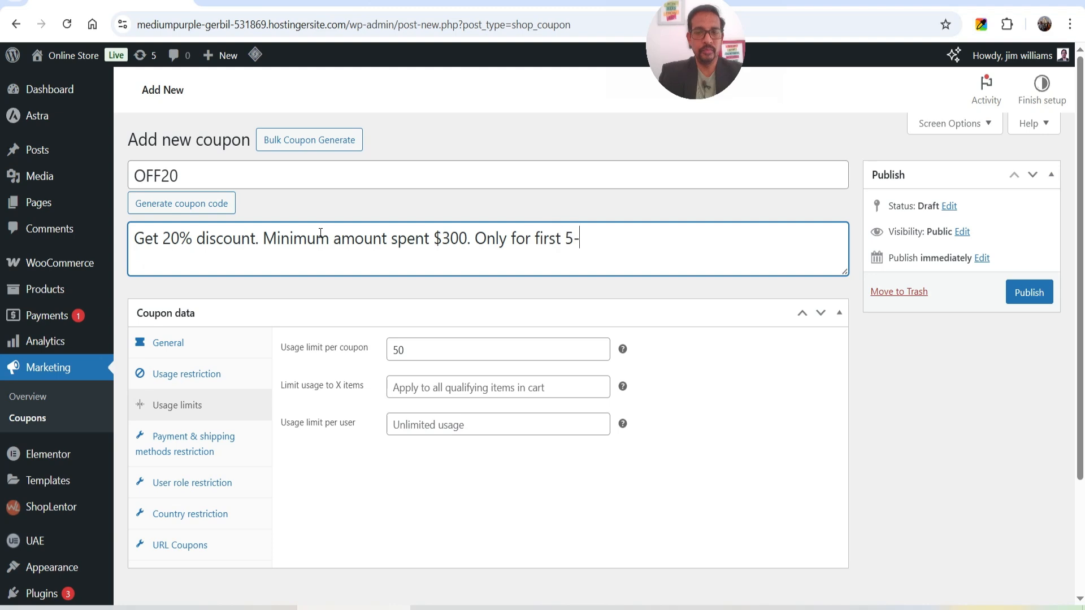
pyautogui.write('st0omer')
pyautogui.press('BackSpace')
pyautogui.press('BackSpace')
pyautogui.press('BackSpace')
pyautogui.press('BackSpace')
pyautogui.press('BackSpace')
pyautogui.write('omers.')
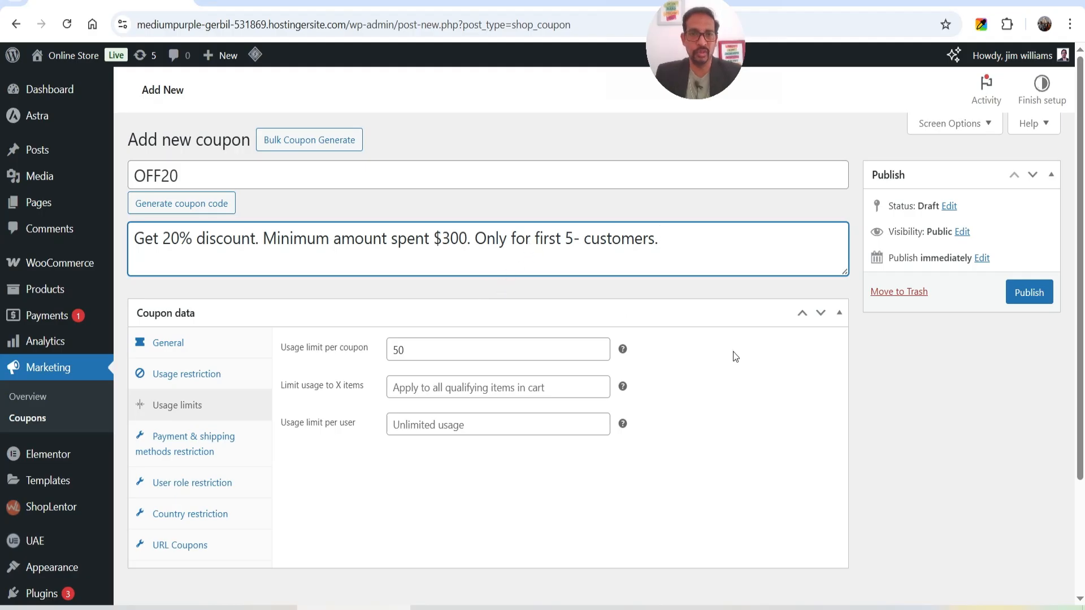
# Read the help notes for limiting usage to X items and for the usage limit per user
pyautogui.scroll(-1, 734, 356)
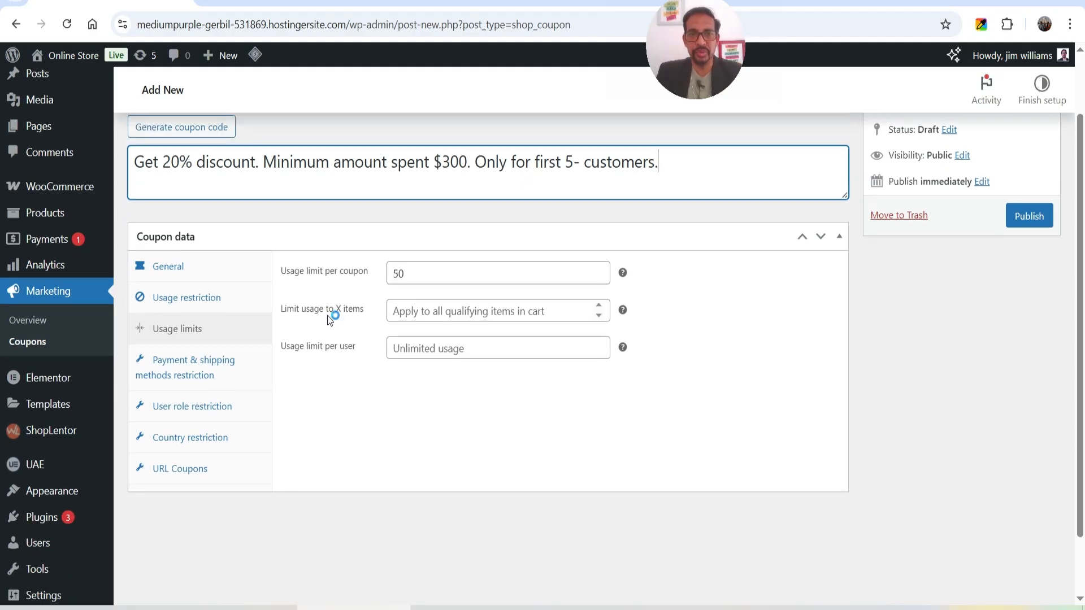
pyautogui.moveTo(625, 314)
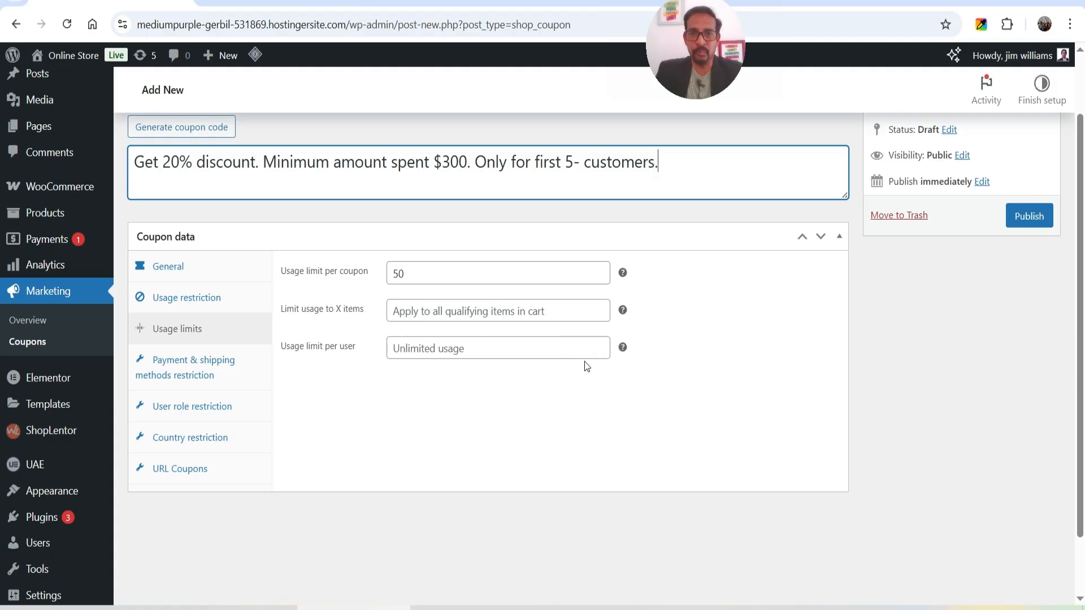
pyautogui.moveTo(624, 349)
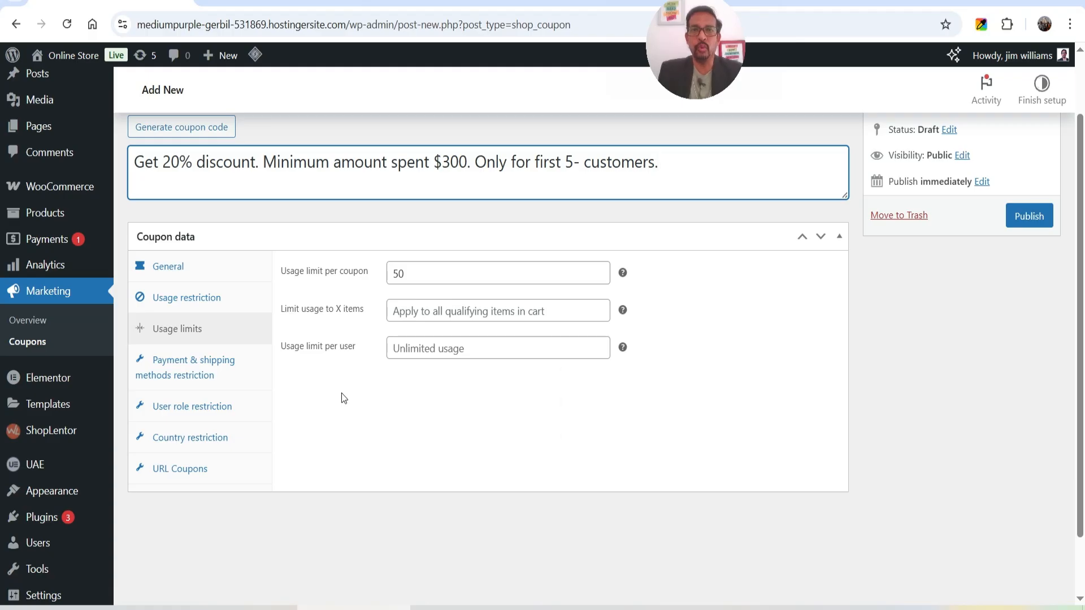
# Try a usage limit per user of 1 and clear the field again
pyautogui.click(442, 346)
pyautogui.write('1')
pyautogui.click(419, 404)
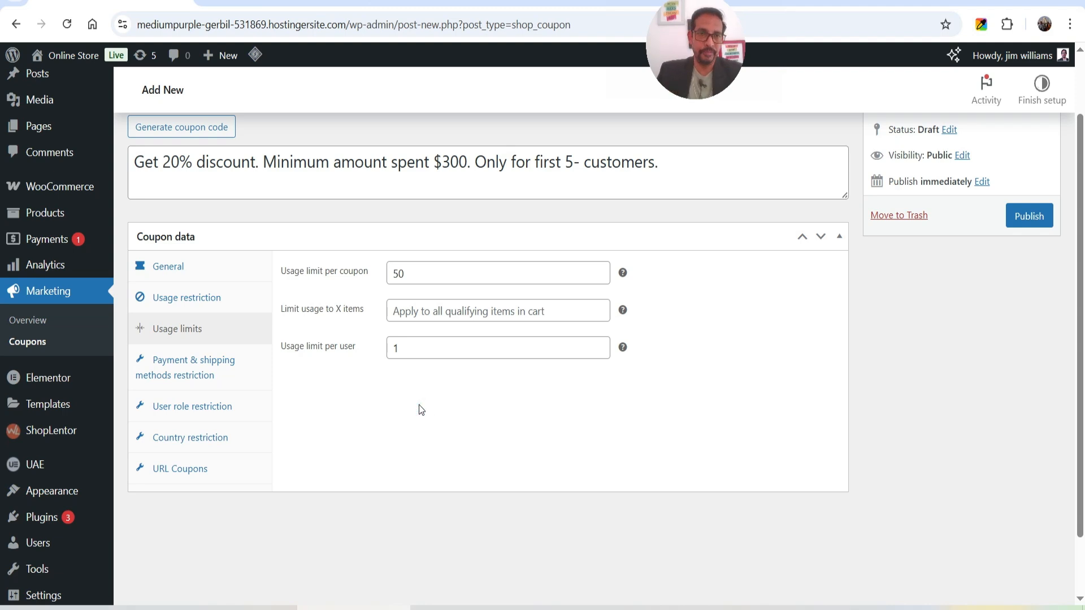
pyautogui.doubleClick(419, 346)
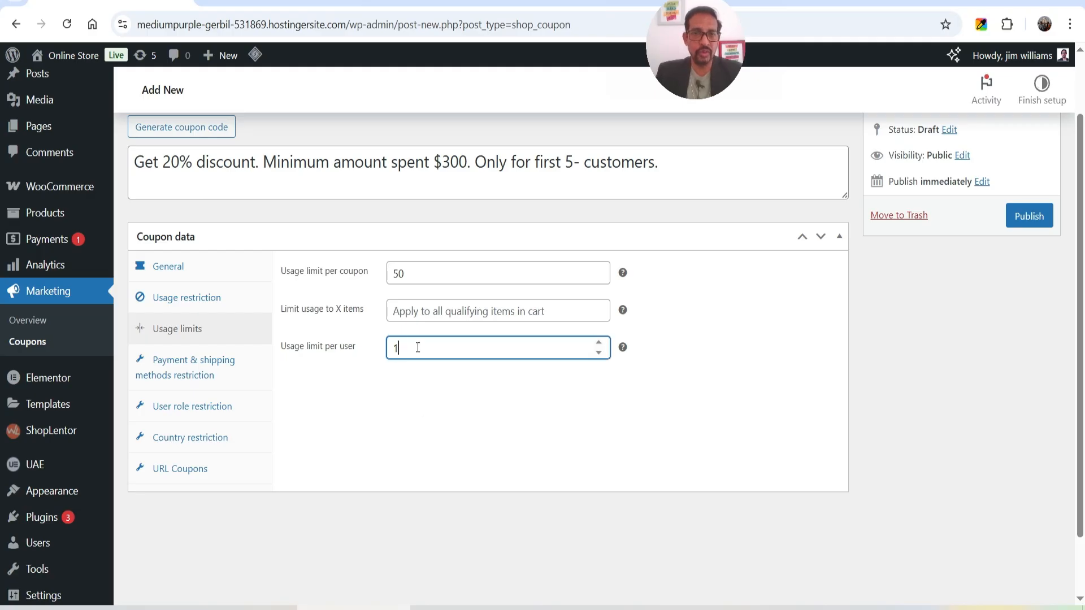
pyautogui.press('BackSpace')
pyautogui.click(481, 434)
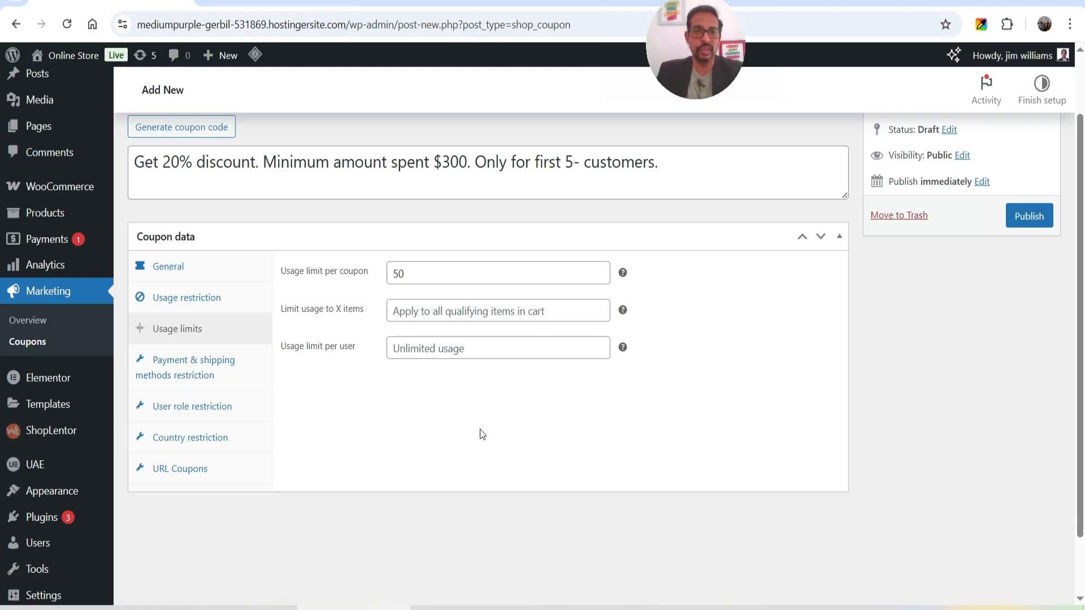
# Review the coupon's shipping and payment method restrictions and the user roles it can be limited to
pyautogui.click(207, 374)
pyautogui.click(473, 277)
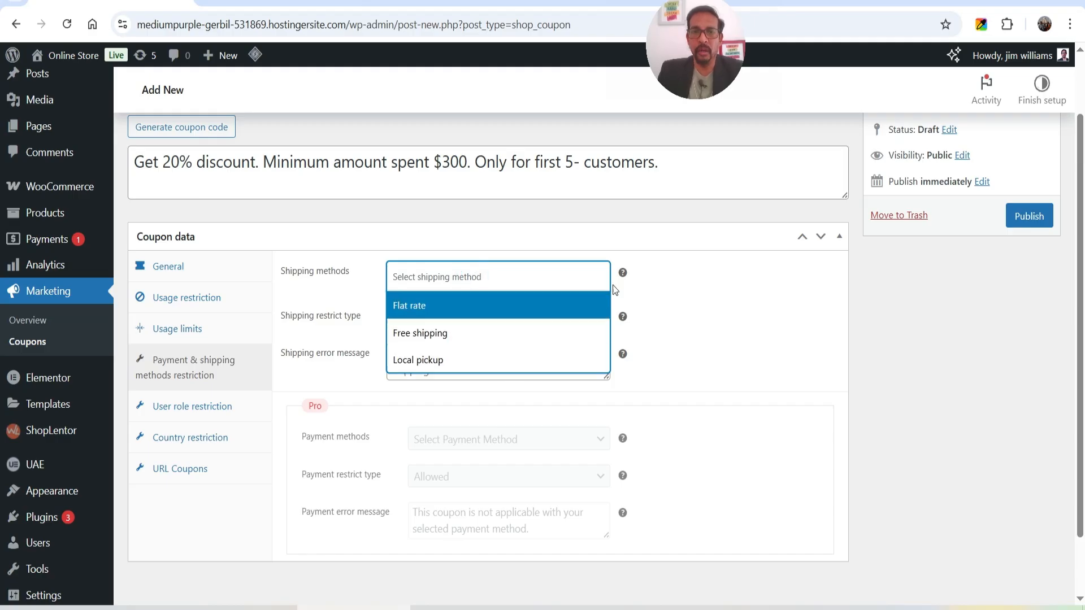
pyautogui.moveTo(624, 276)
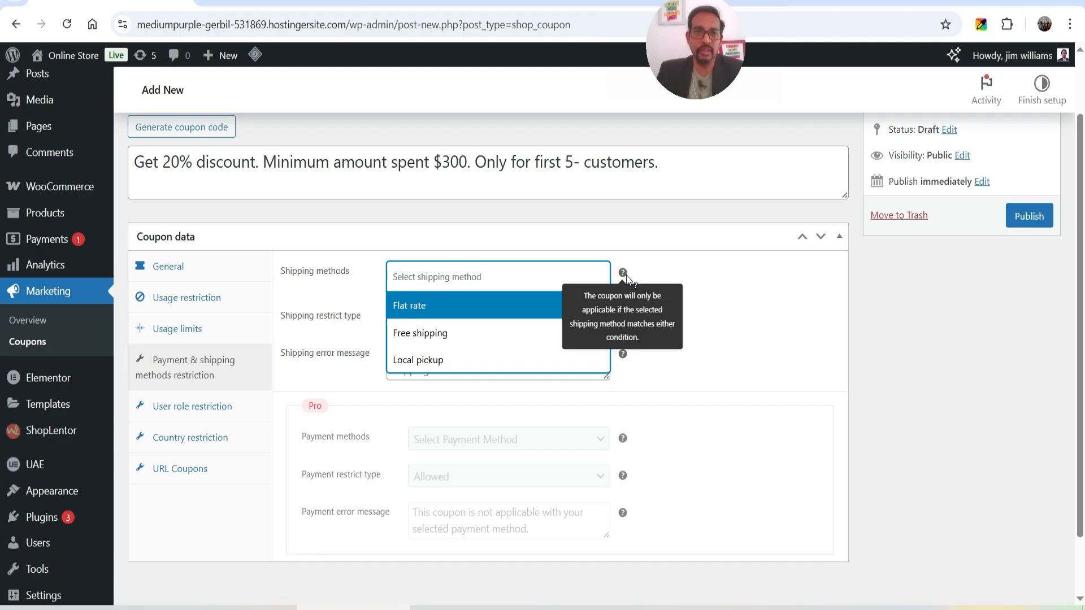
pyautogui.click(790, 337)
pyautogui.scroll(-2, 790, 336)
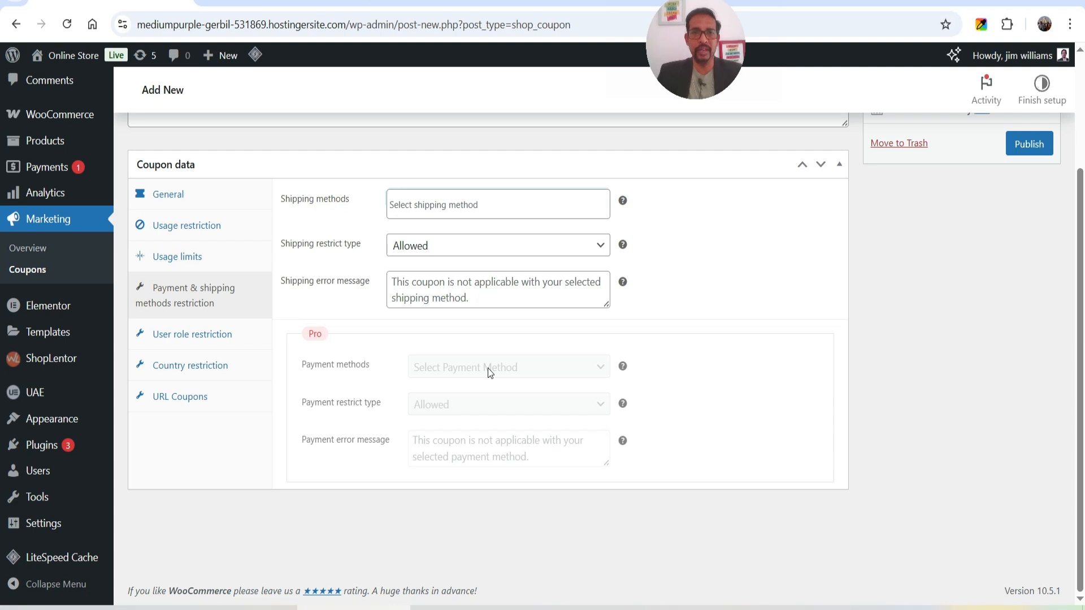
pyautogui.click(219, 337)
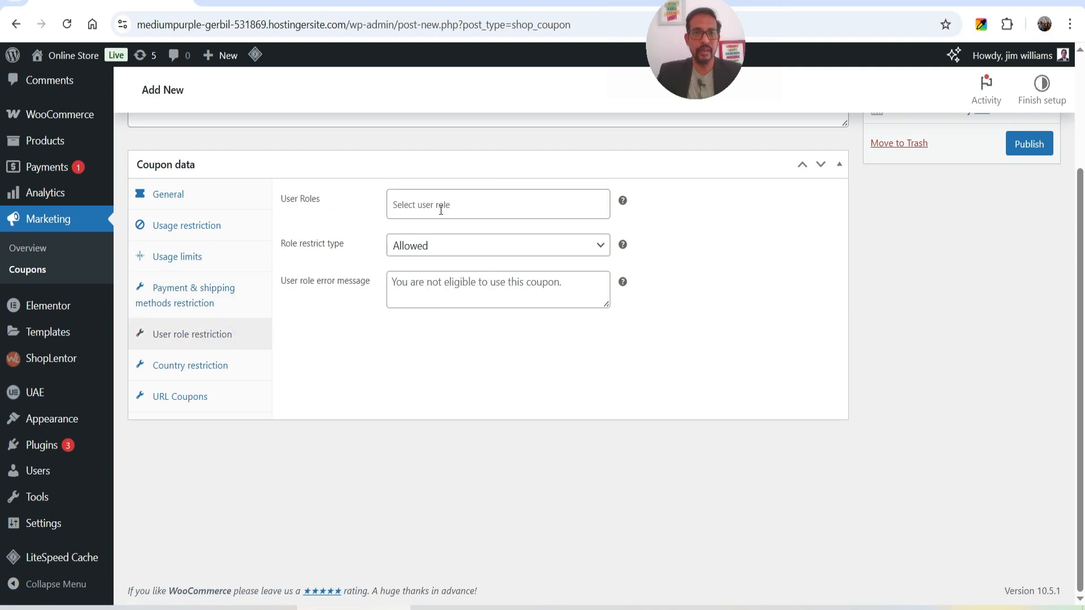
pyautogui.click(458, 207)
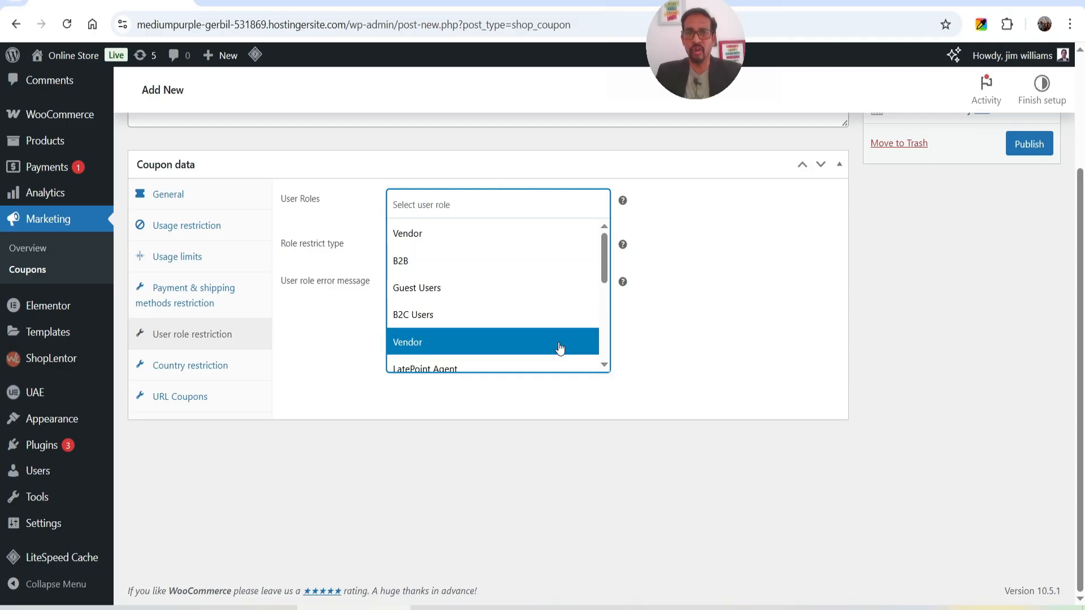
pyautogui.scroll(-3, 533, 337)
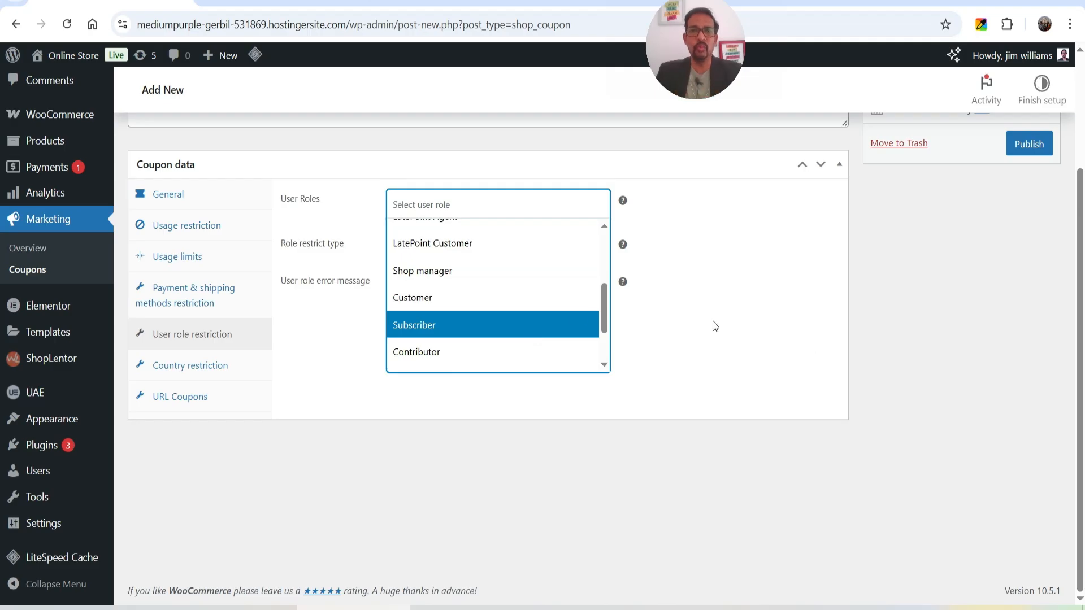
pyautogui.click(816, 346)
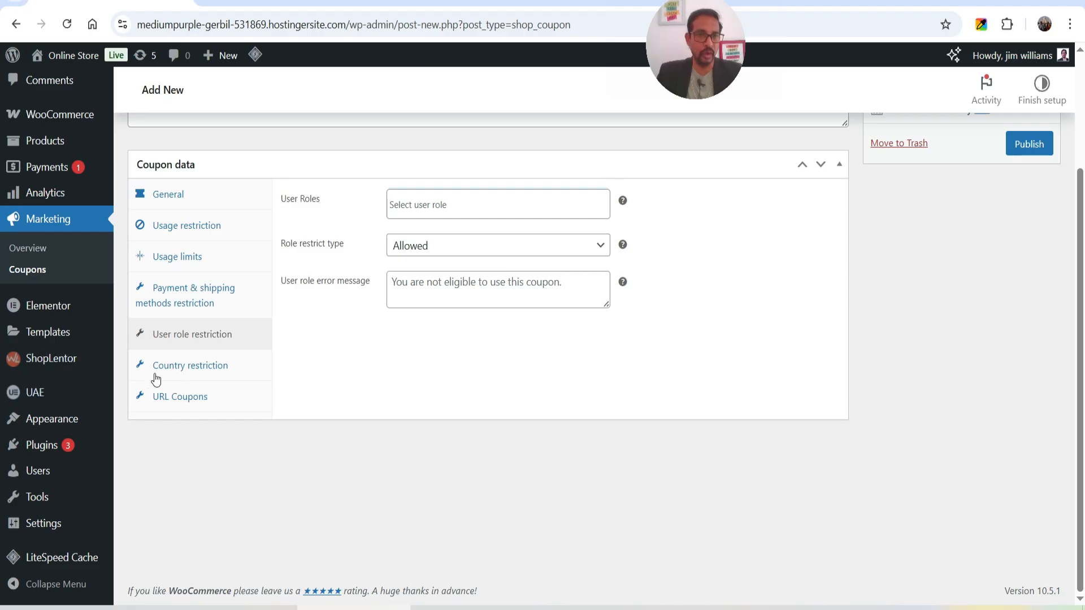
# Add India, United States (US) and Canada to the coupon's country restriction
pyautogui.click(193, 370)
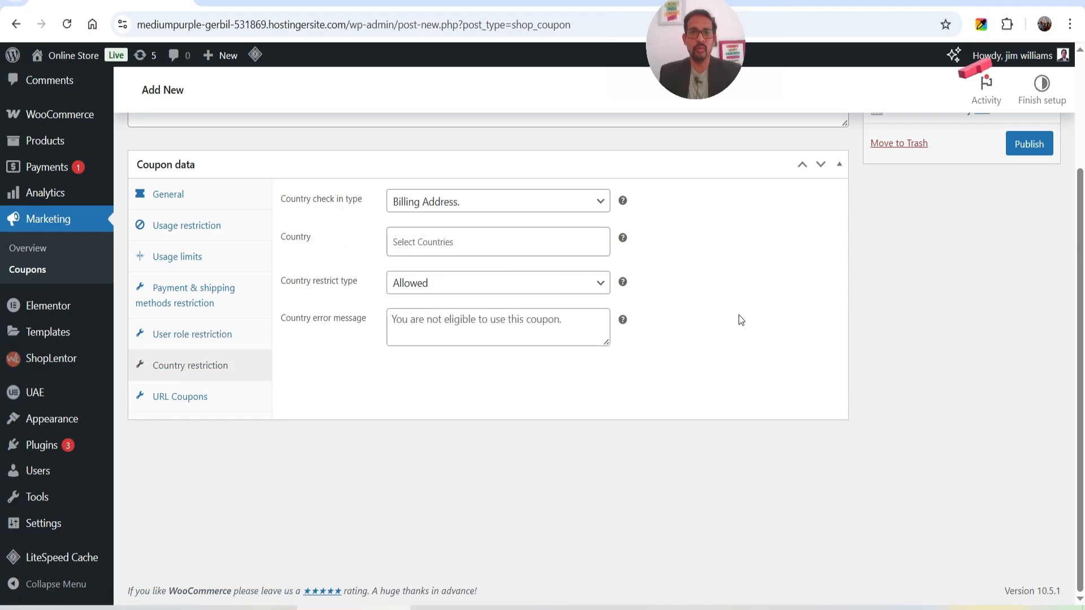
pyautogui.click(467, 239)
pyautogui.write('indi')
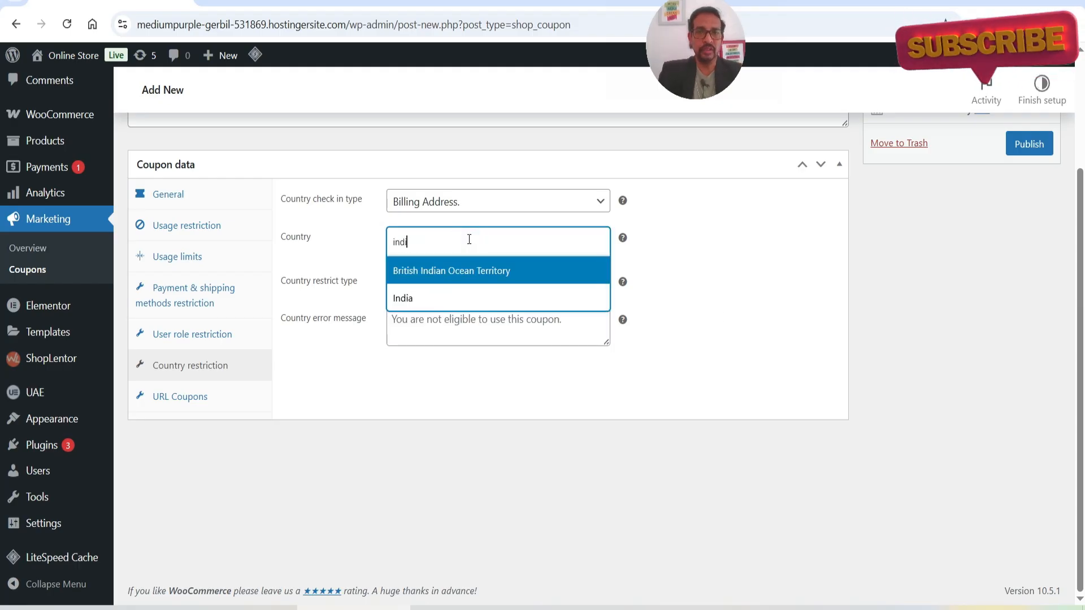
pyautogui.click(452, 297)
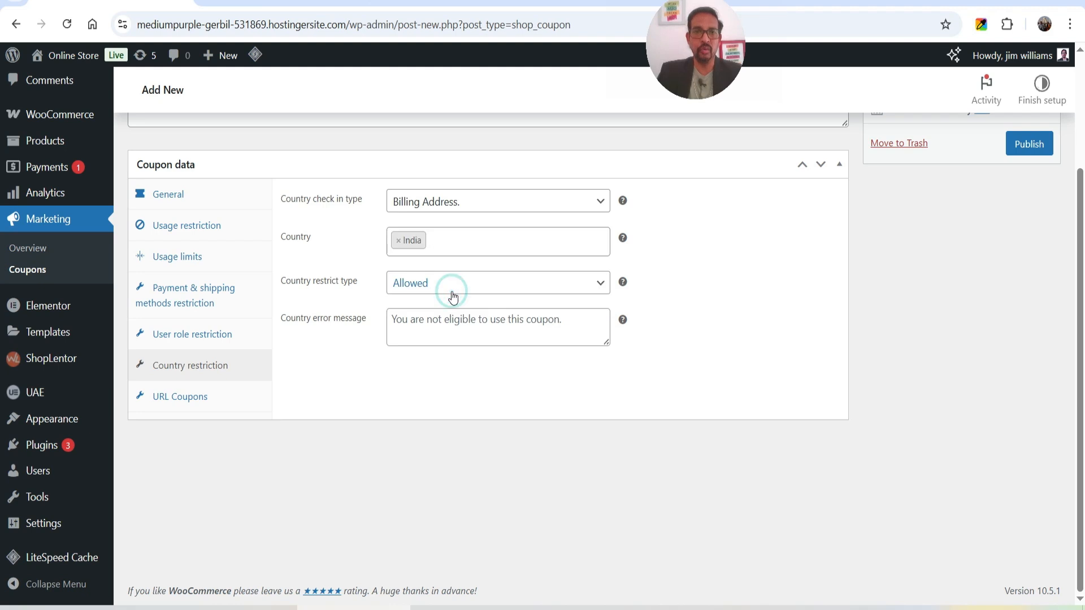
pyautogui.write('united')
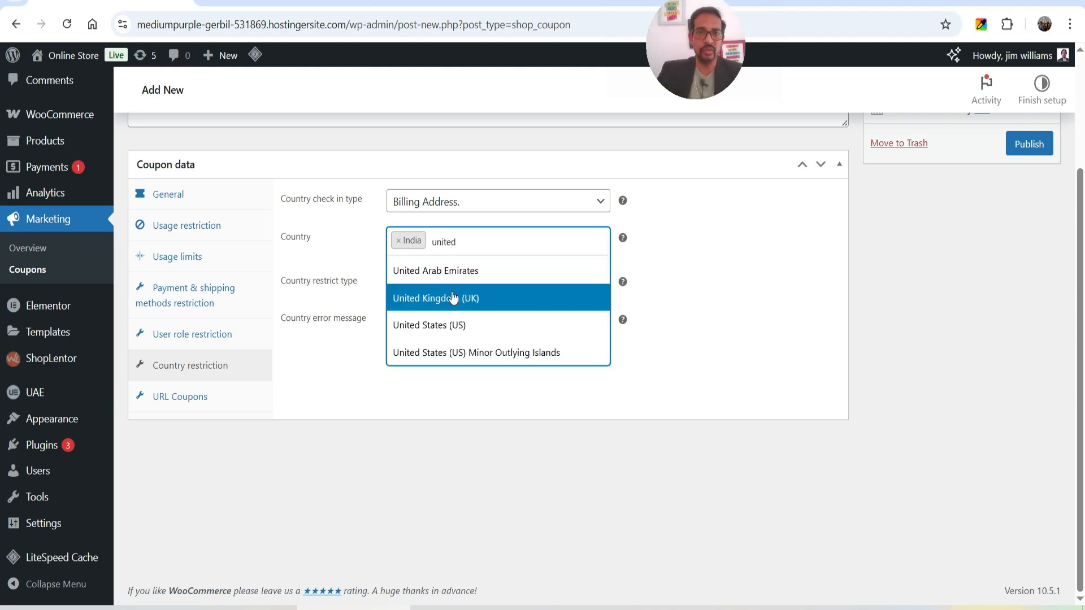
pyautogui.click(526, 330)
pyautogui.write('canad')
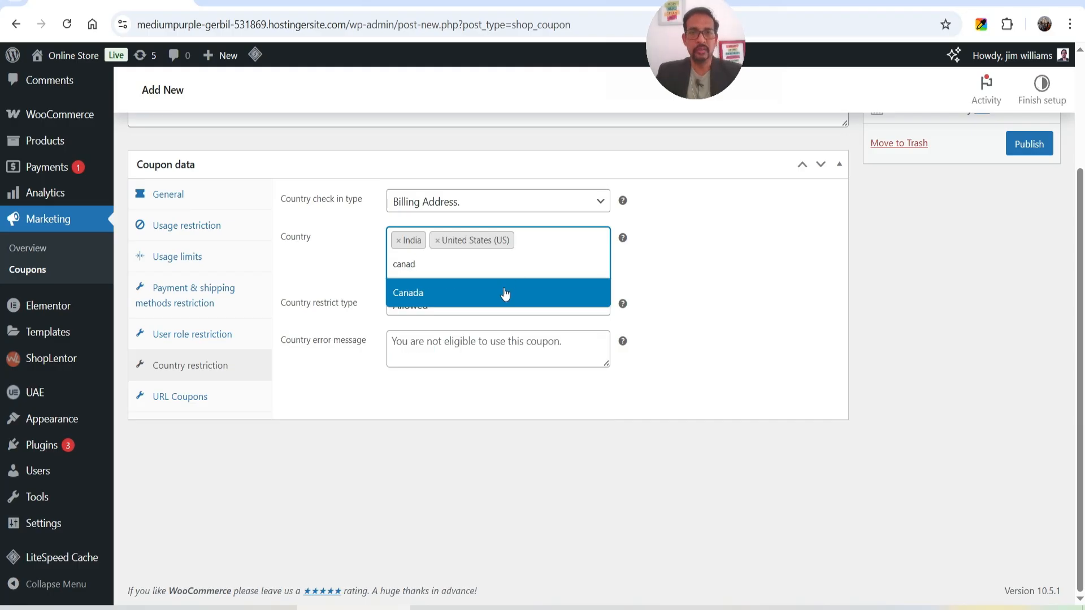
pyautogui.click(505, 293)
pyautogui.click(750, 310)
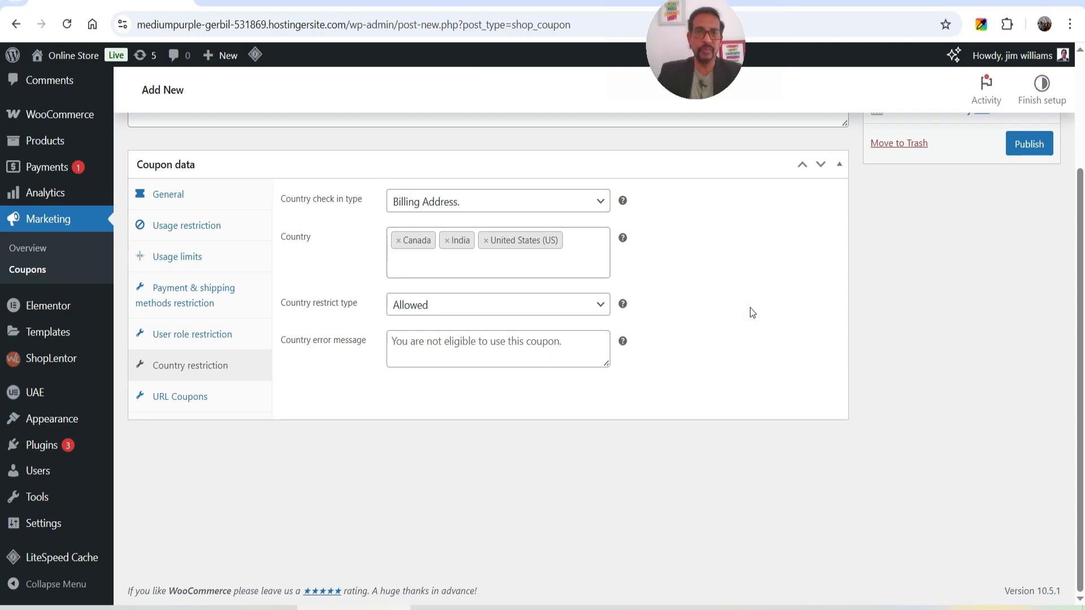
# Remove all selected countries from the coupon's country restriction
pyautogui.click(398, 241)
pyautogui.click(399, 240)
pyautogui.click(398, 242)
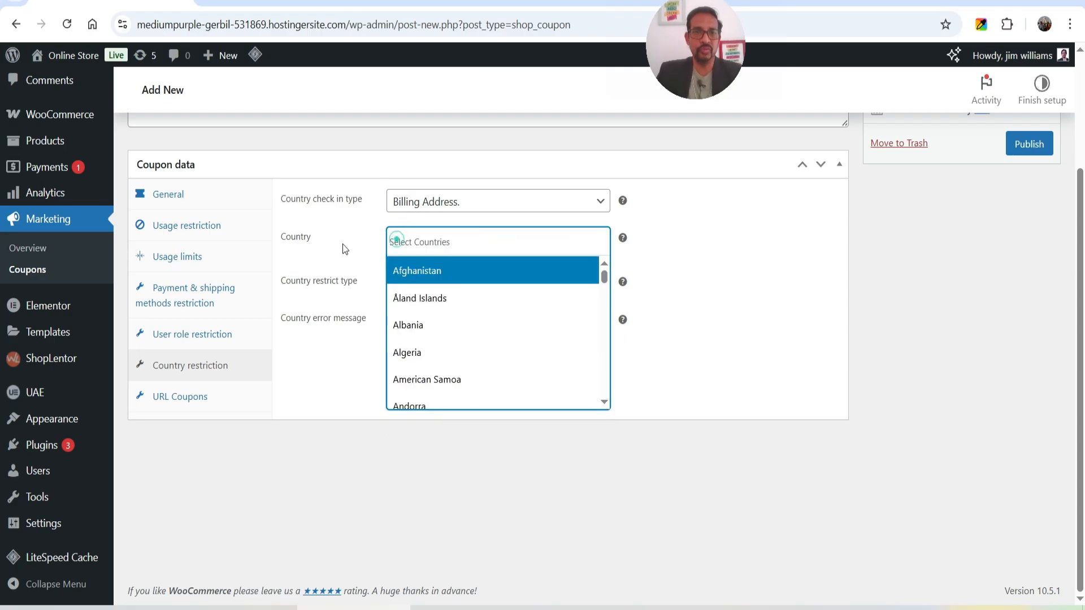
pyautogui.click(748, 295)
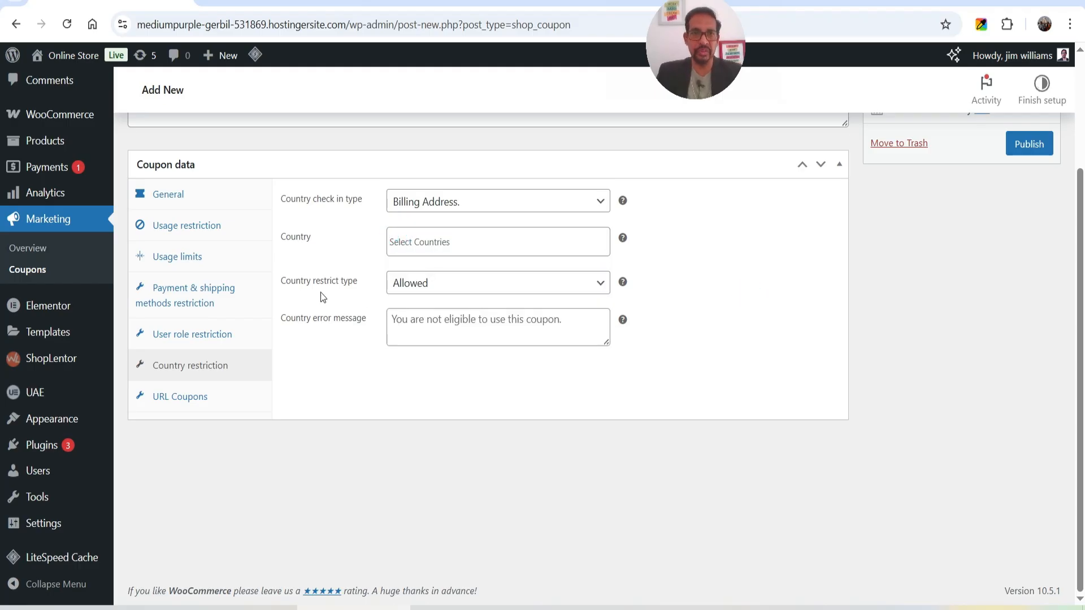
# Check the URL coupon options and publish the OFF20 coupon
pyautogui.click(180, 398)
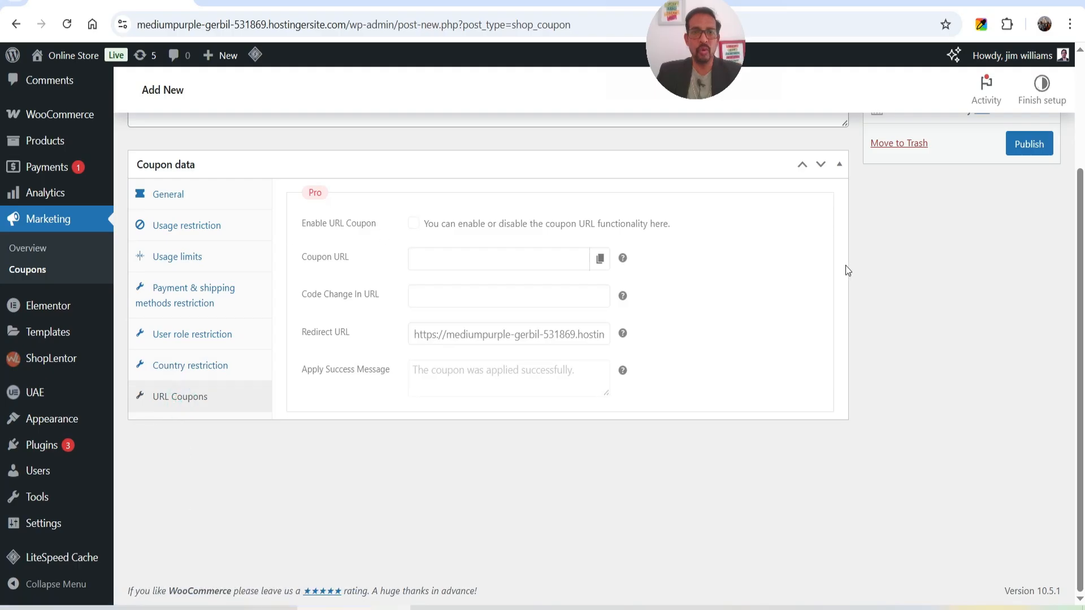
pyautogui.scroll(3, 815, 269)
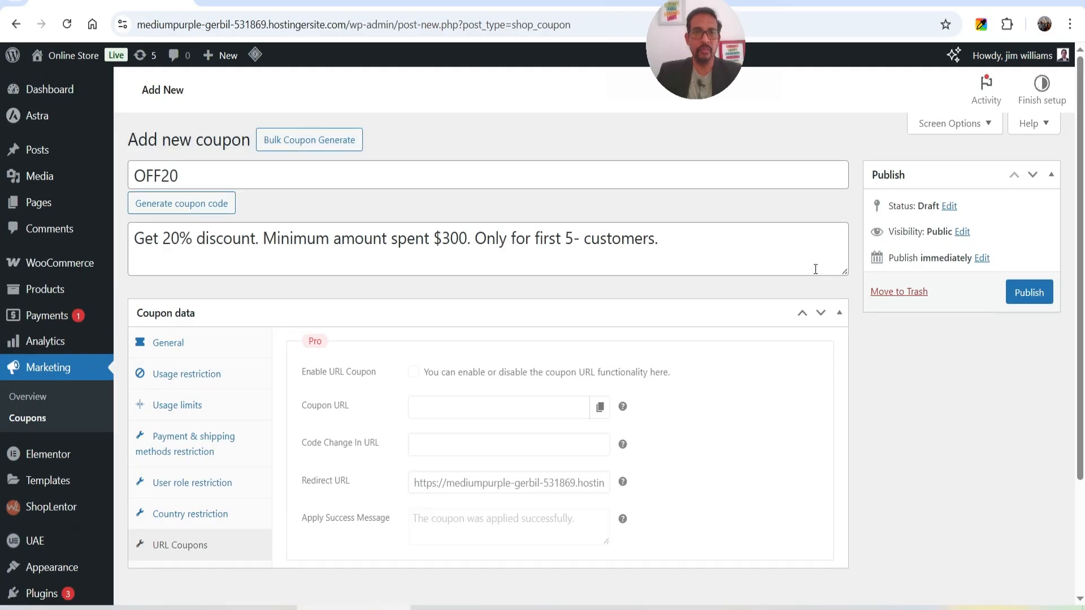
pyautogui.click(1023, 299)
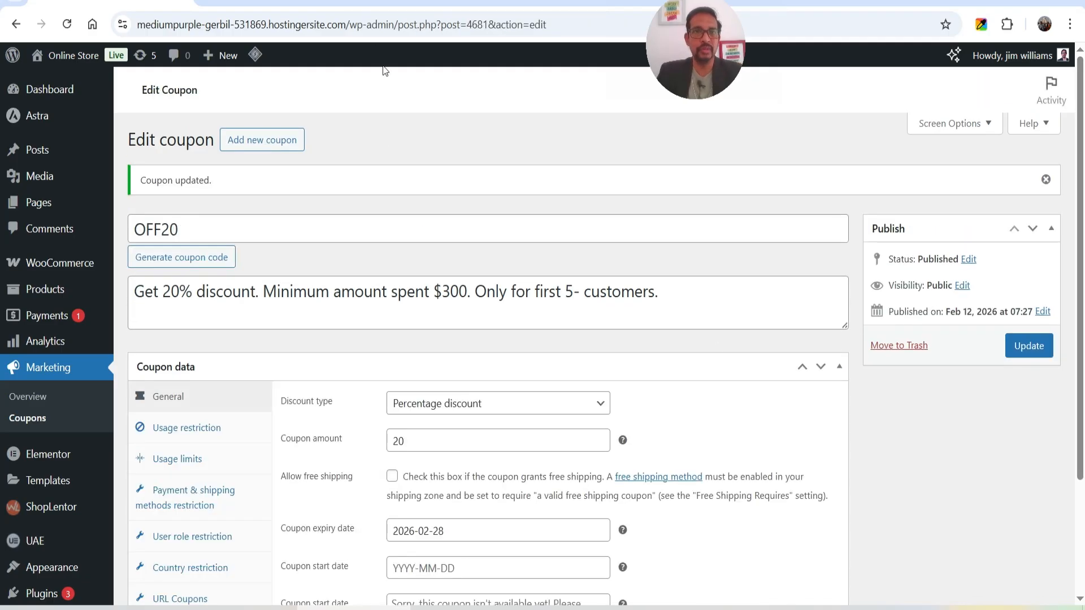
# Switch to the storefront, add the Dark Brown Jeans to the cart and open the full cart page
pyautogui.click(277, 4)
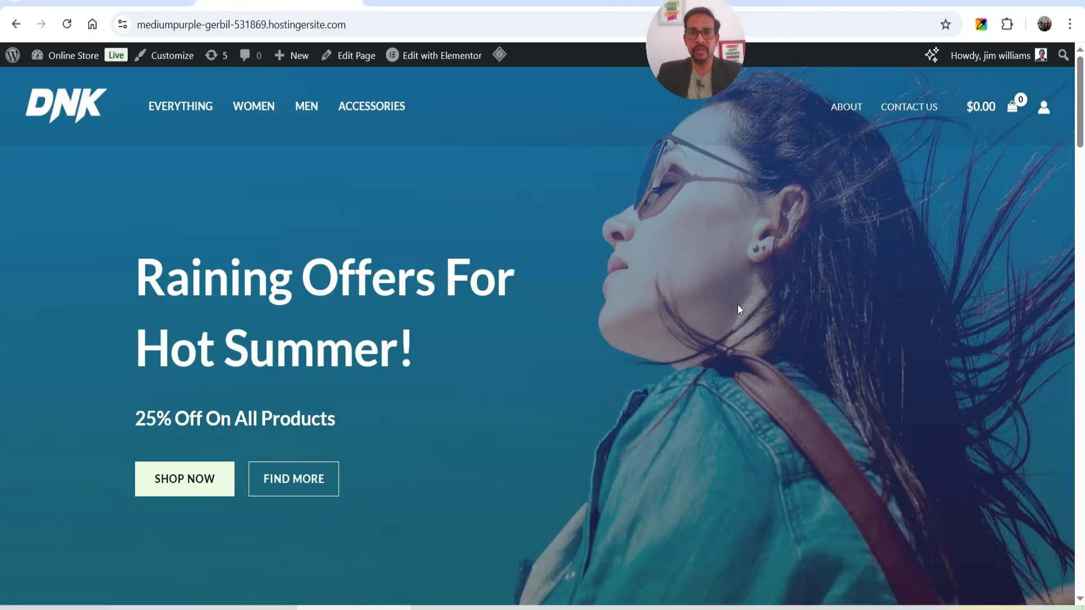
pyautogui.scroll(-20, 738, 310)
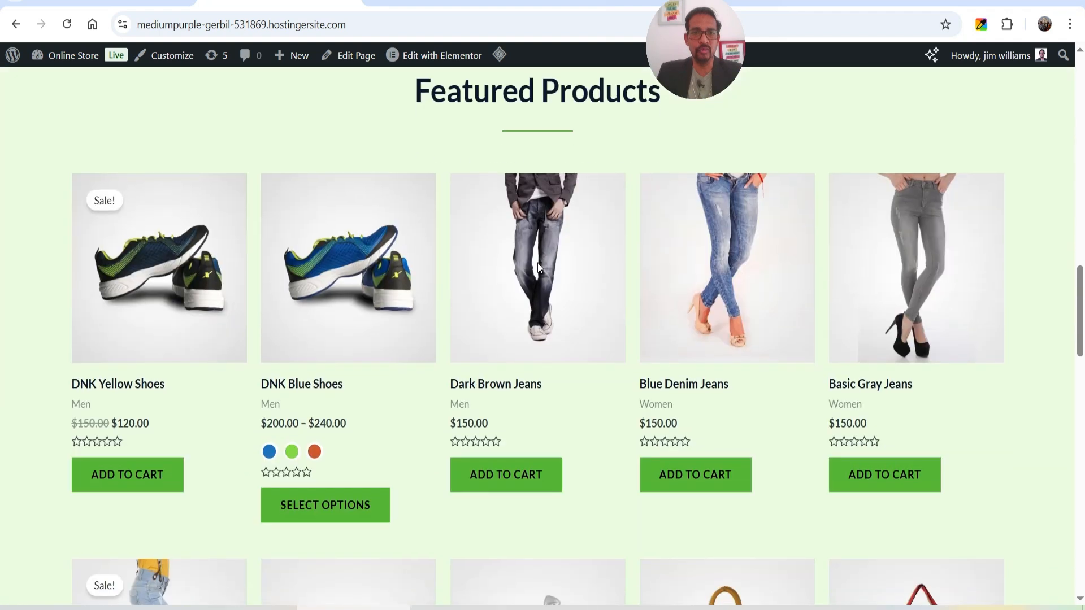
pyautogui.scroll(-3, 538, 268)
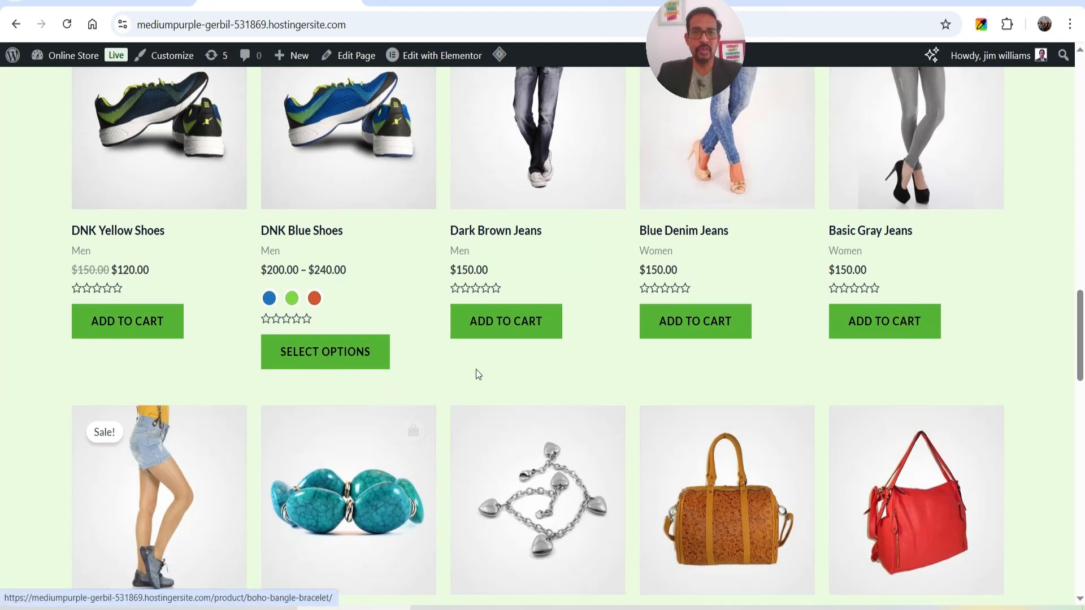
pyautogui.click(507, 322)
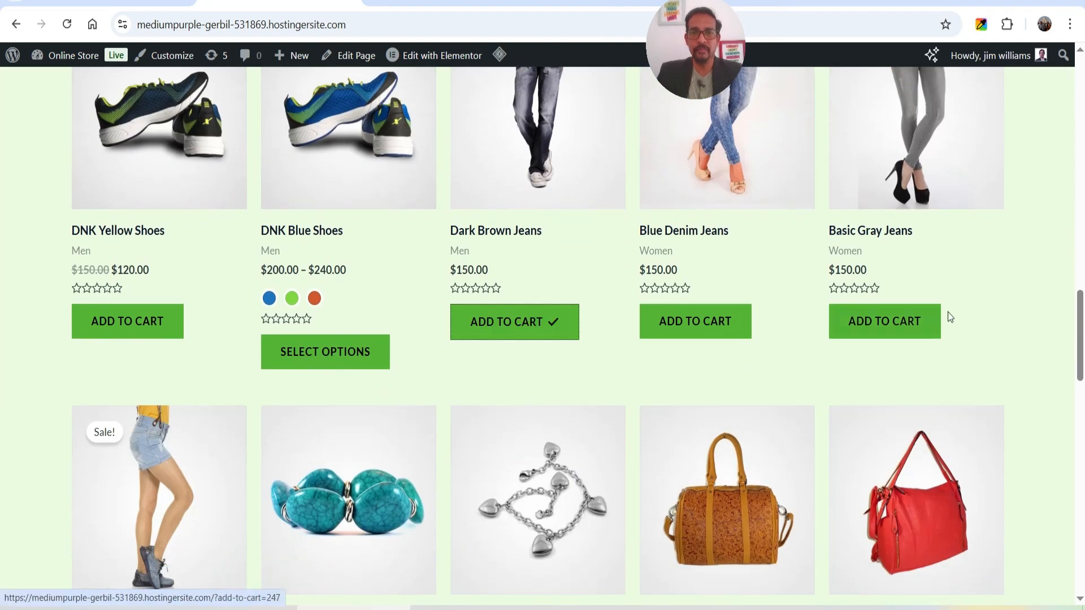
pyautogui.scroll(20, 1051, 189)
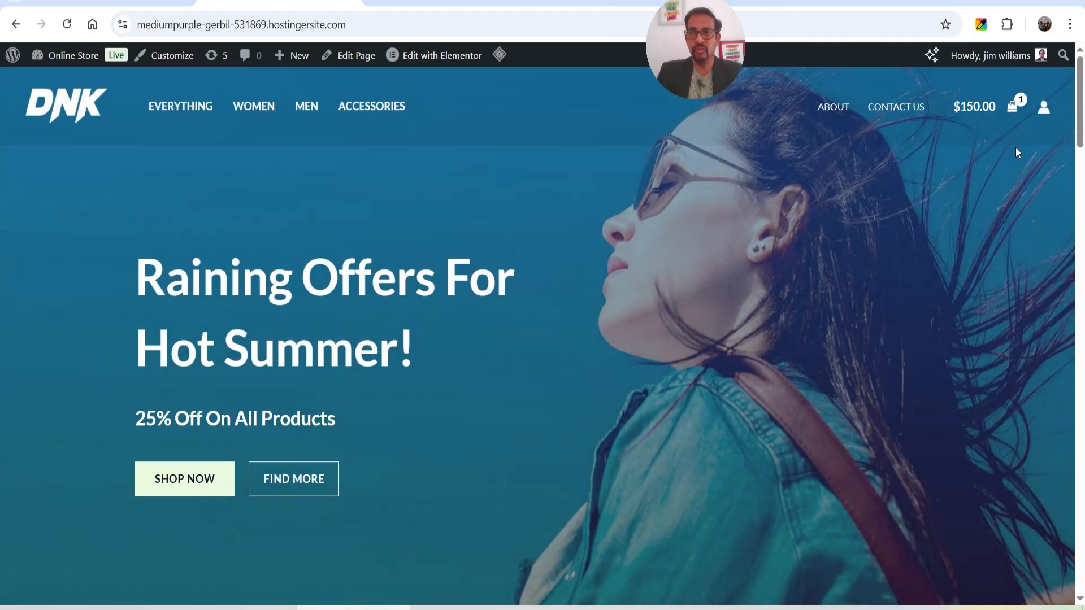
pyautogui.click(986, 113)
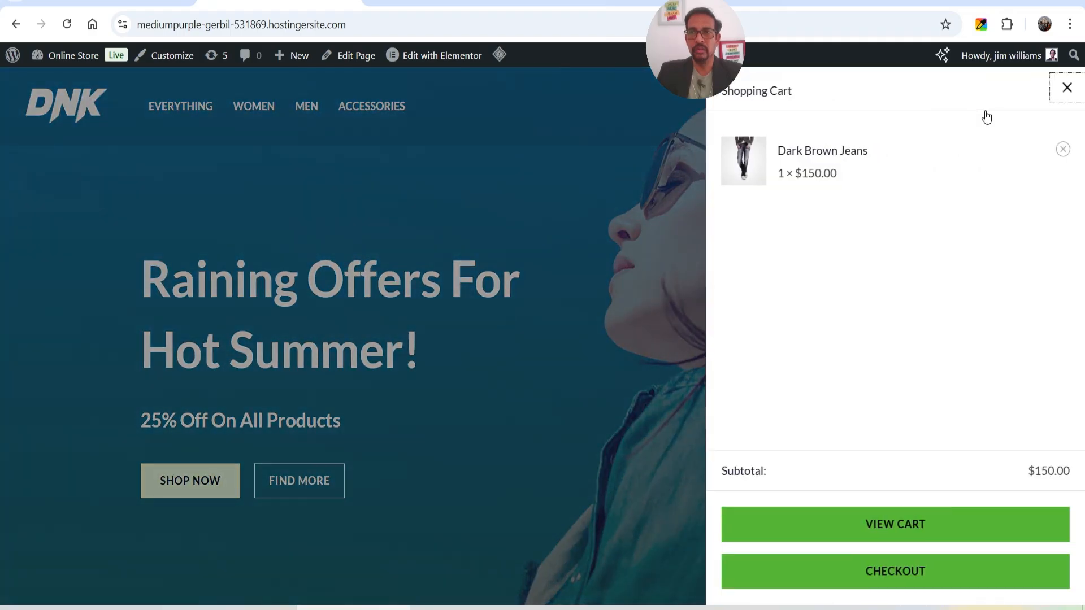
pyautogui.click(920, 532)
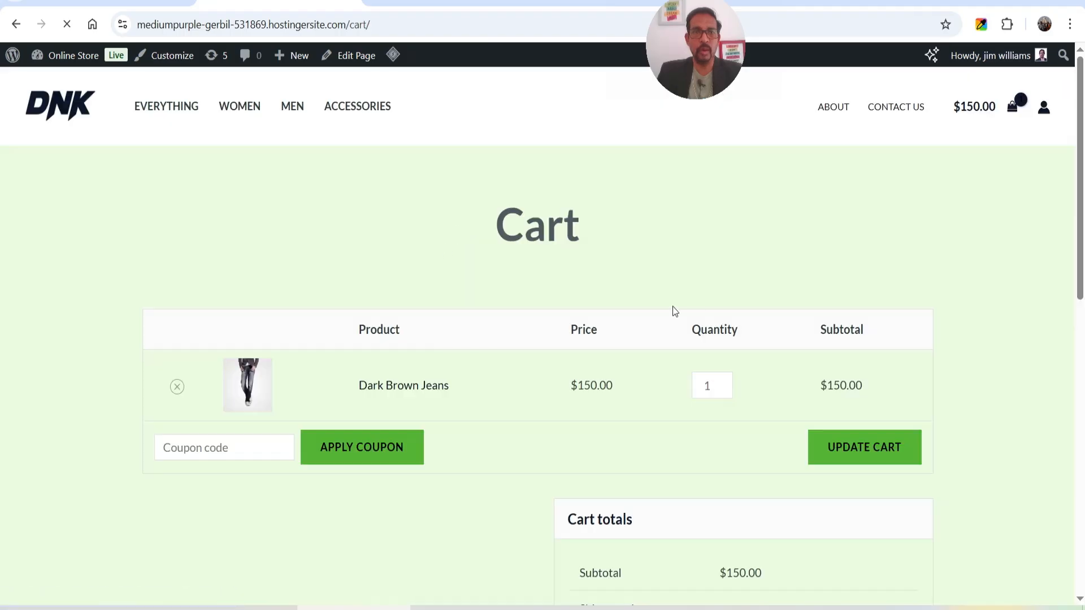
pyautogui.scroll(-4, 706, 311)
# Copy the code OFF20 from the coupon editor and try to apply it to the cart holding one Dark Brown Jeans
pyautogui.click(110, 2)
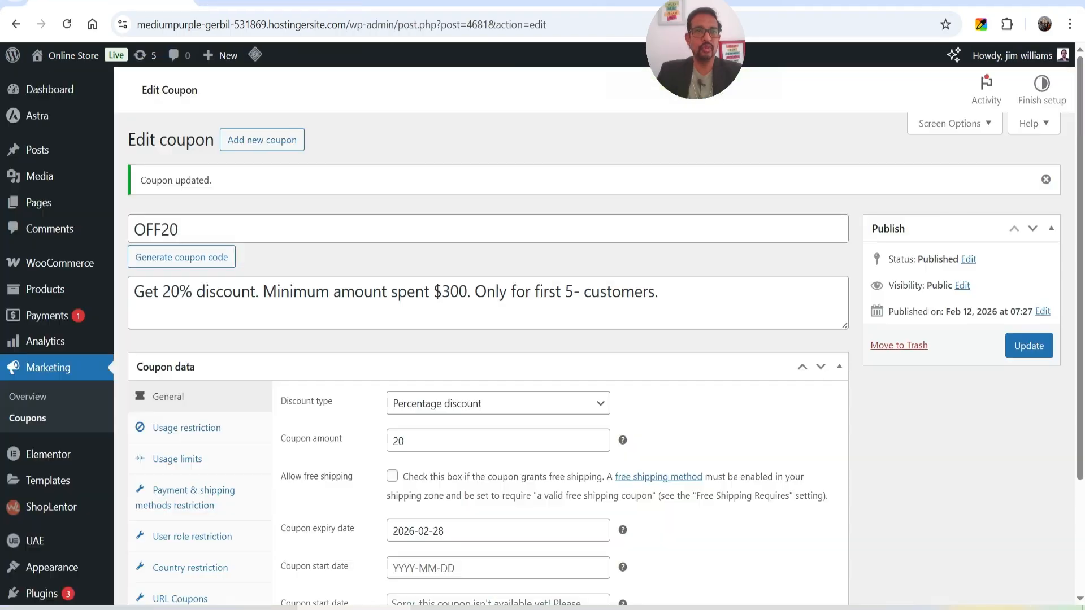
pyautogui.doubleClick(246, 228)
pyautogui.hotkey('ctrl', 'c')
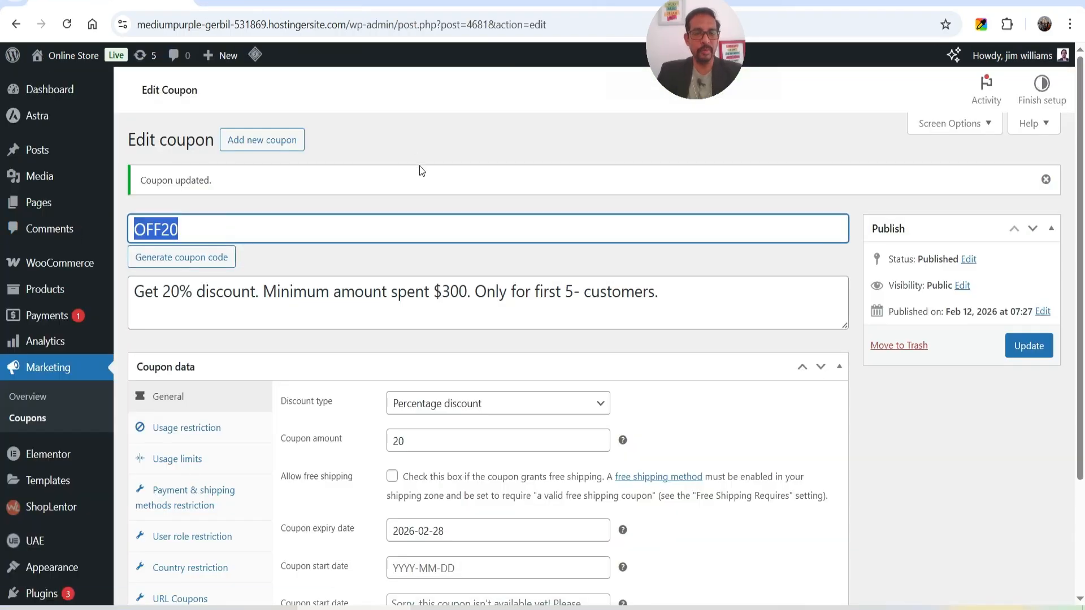
pyautogui.click(279, 2)
pyautogui.click(206, 218)
pyautogui.hotkey('ctrl', 'v')
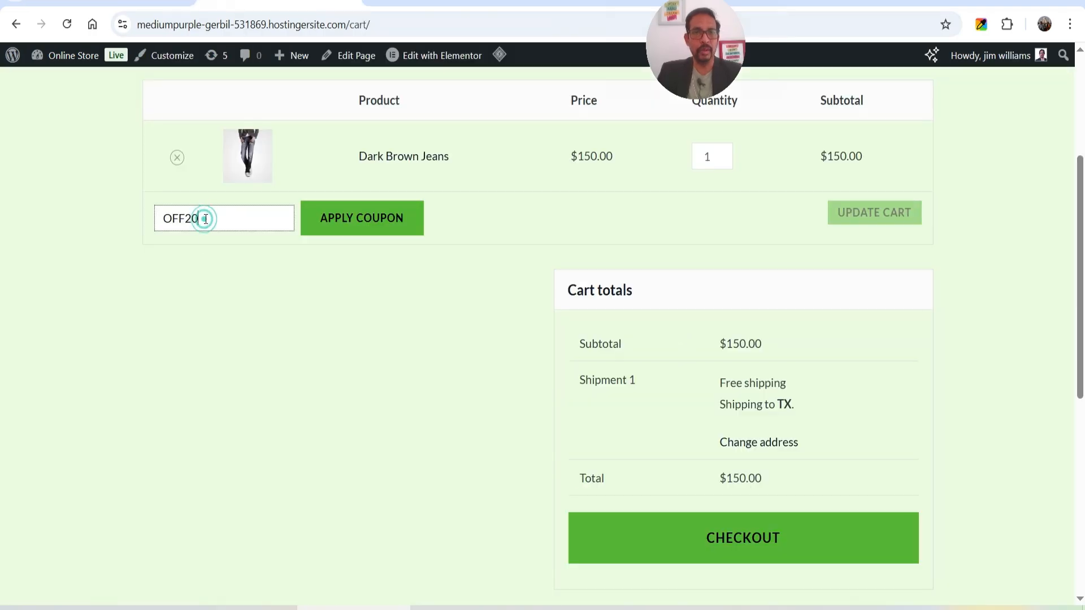
pyautogui.click(341, 231)
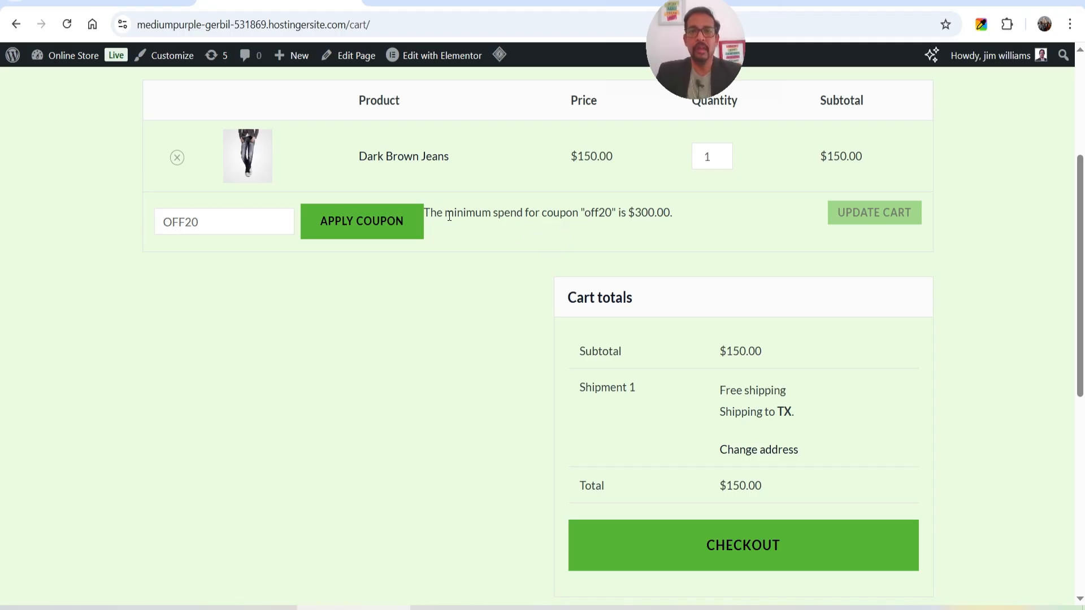
pyautogui.moveTo(677, 215); pyautogui.dragTo(609, 246)
pyautogui.click(607, 246)
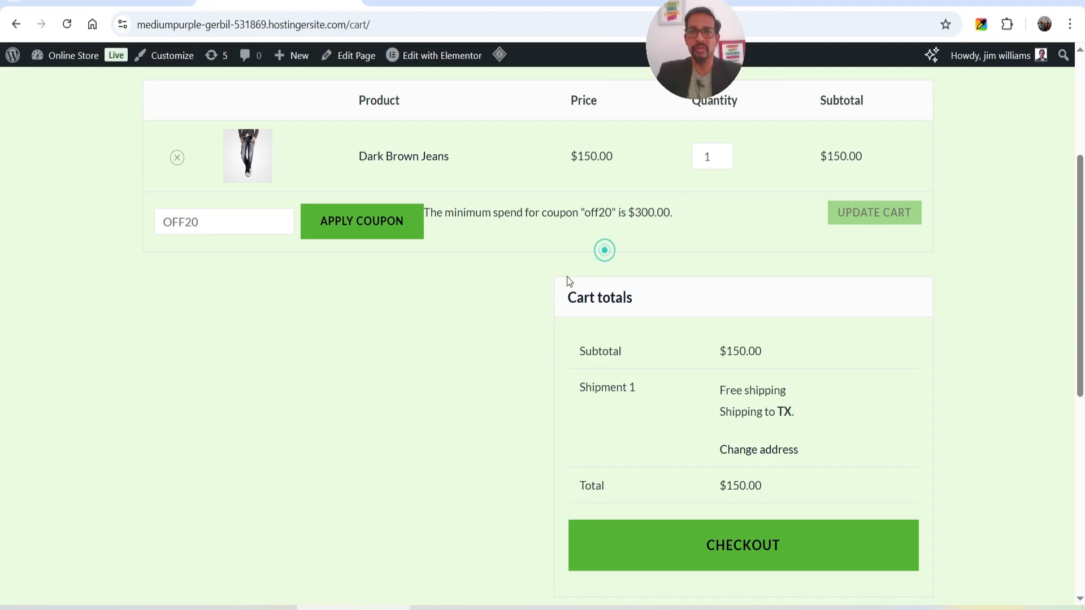
# Increase the Dark Brown Jeans quantity to 3, update the cart and apply the coupon OFF20
pyautogui.click(724, 156)
pyautogui.click(724, 156)
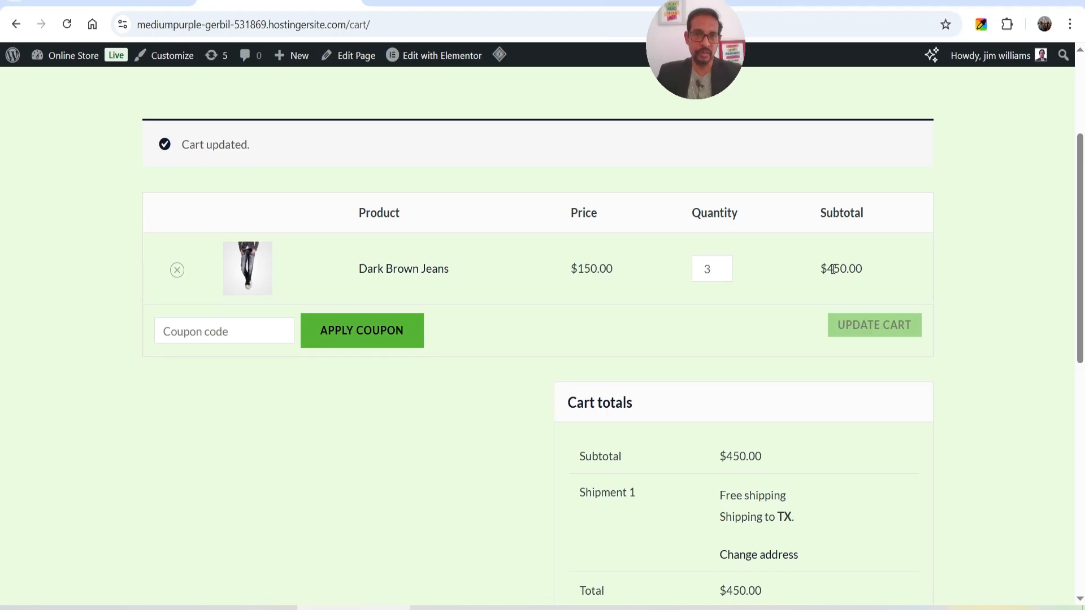
pyautogui.click(232, 326)
pyautogui.write('OFF20')
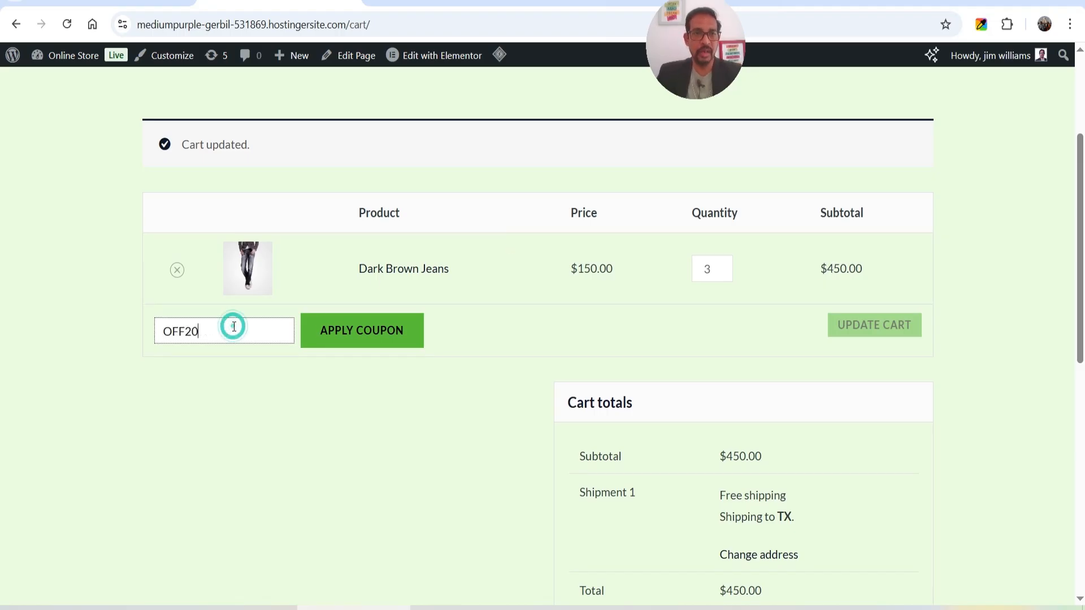
pyautogui.click(362, 334)
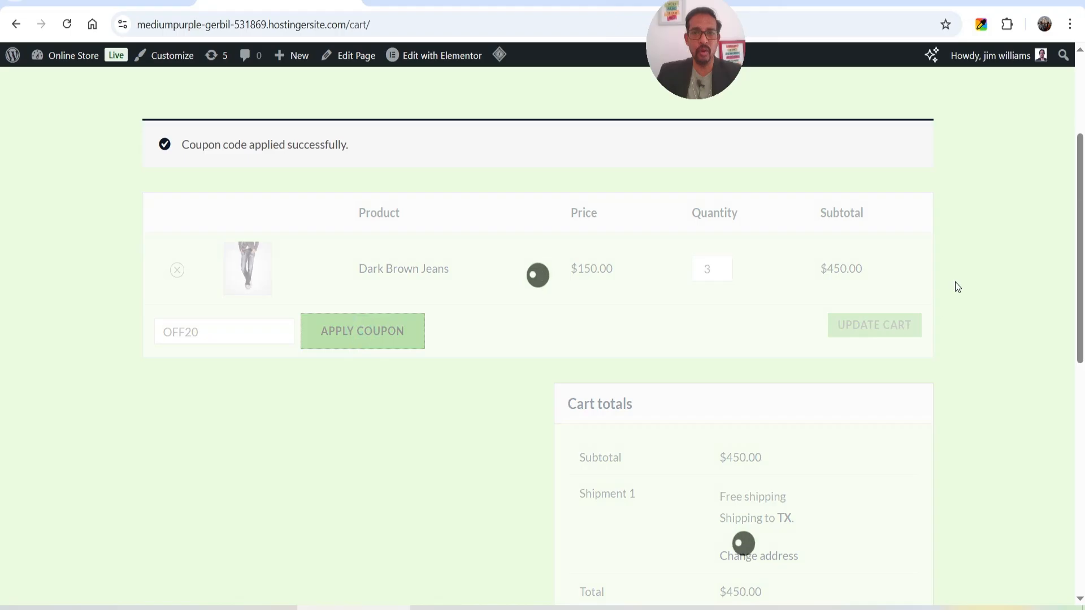
pyautogui.scroll(-2, 767, 408)
pyautogui.scroll(-1, 767, 408)
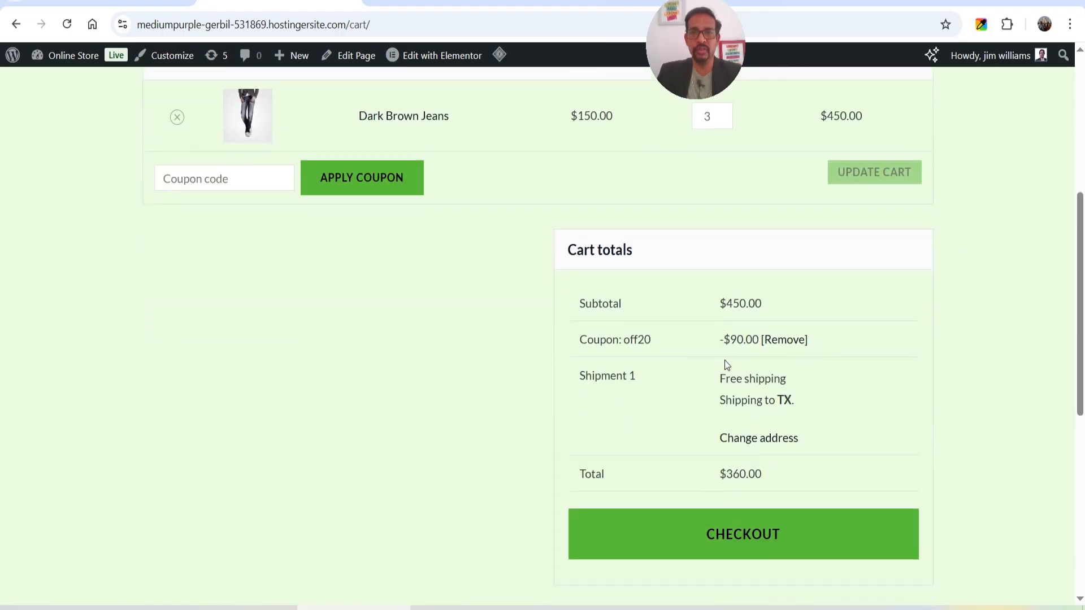
pyautogui.click(740, 340)
# Return to the coupon editor and start a new coupon, keeping Fixed cart discount as the discount type
pyautogui.click(93, 2)
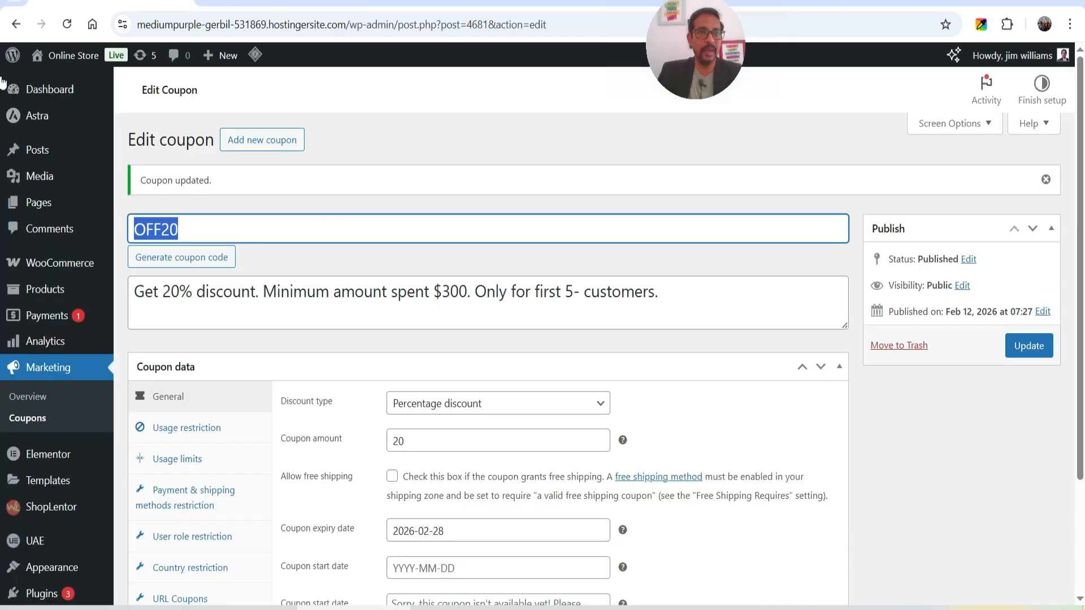
pyautogui.click(279, 141)
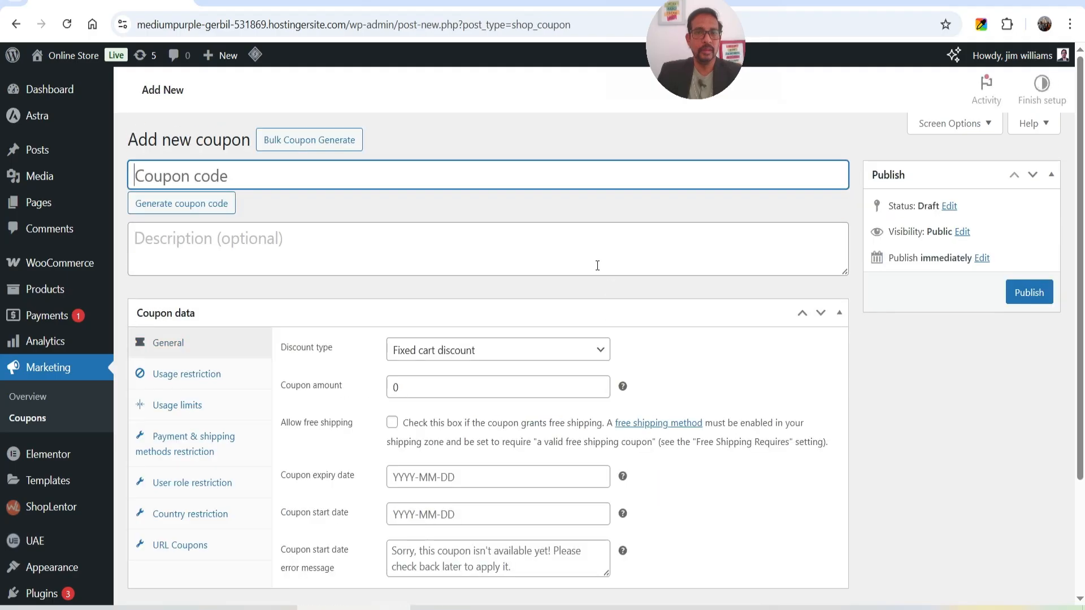
pyautogui.scroll(-1, 587, 266)
pyautogui.scroll(-1, 580, 269)
pyautogui.click(483, 281)
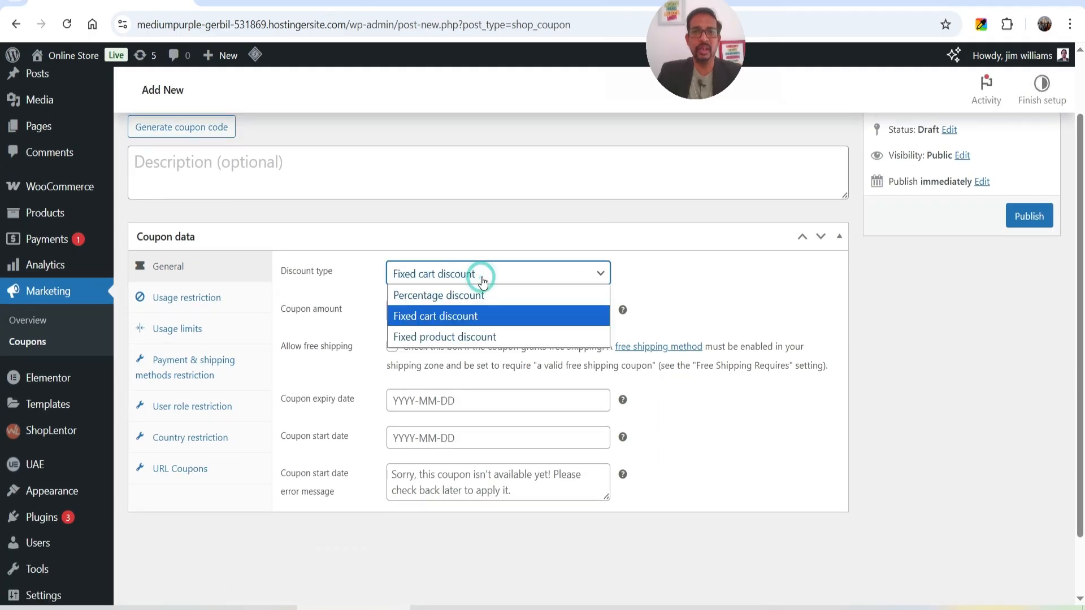
pyautogui.click(483, 282)
pyautogui.scroll(2, 306, 195)
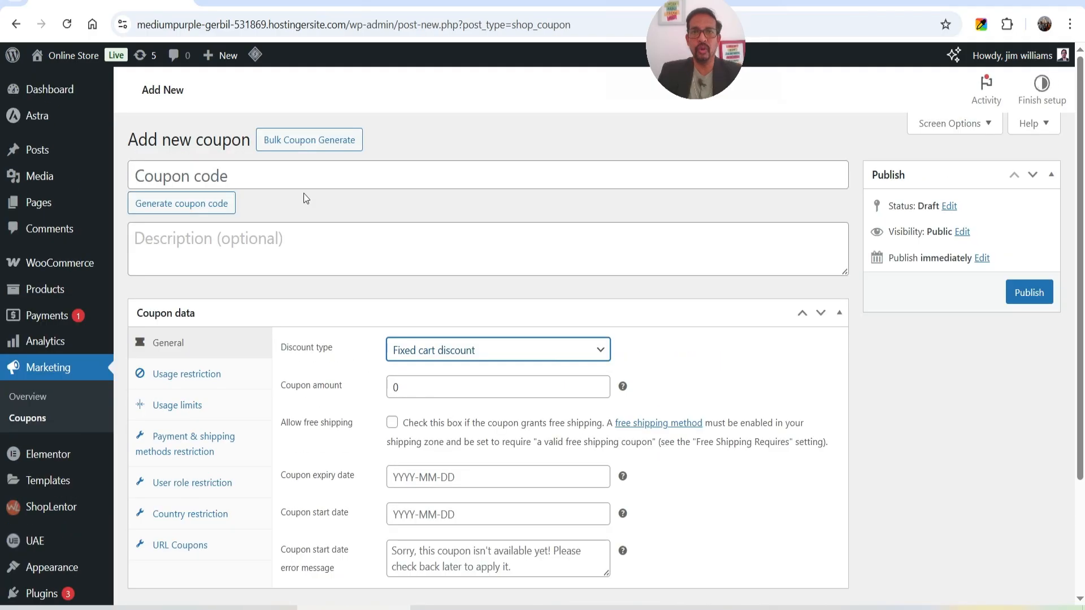
# Enter the coupon code FIXED50OFF and the description "Get $50 off on purchase of more than $500."
pyautogui.click(256, 176)
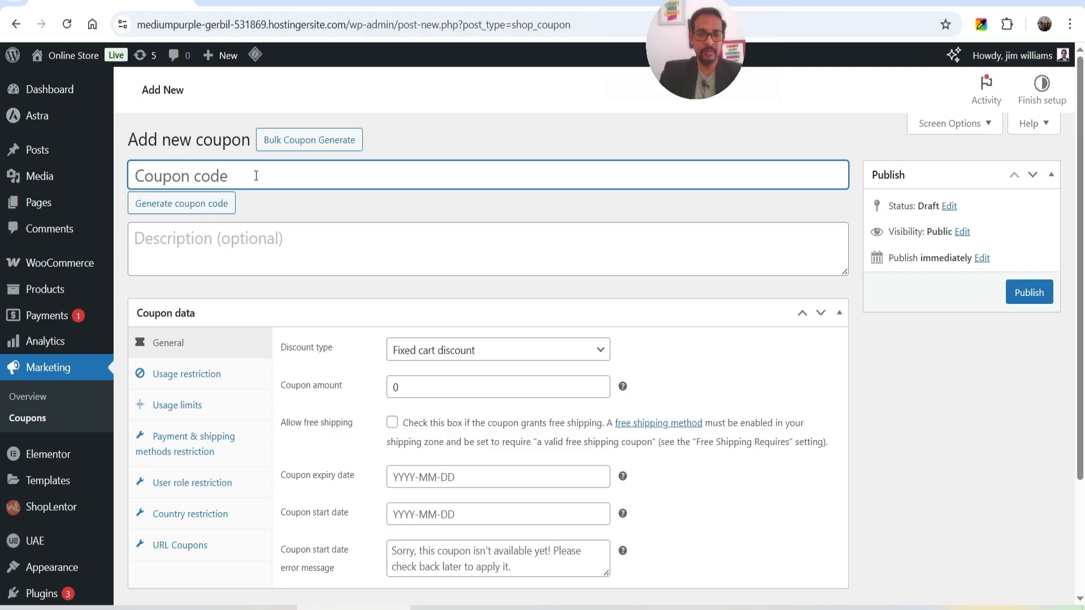
pyautogui.write('FIXED50OFF')
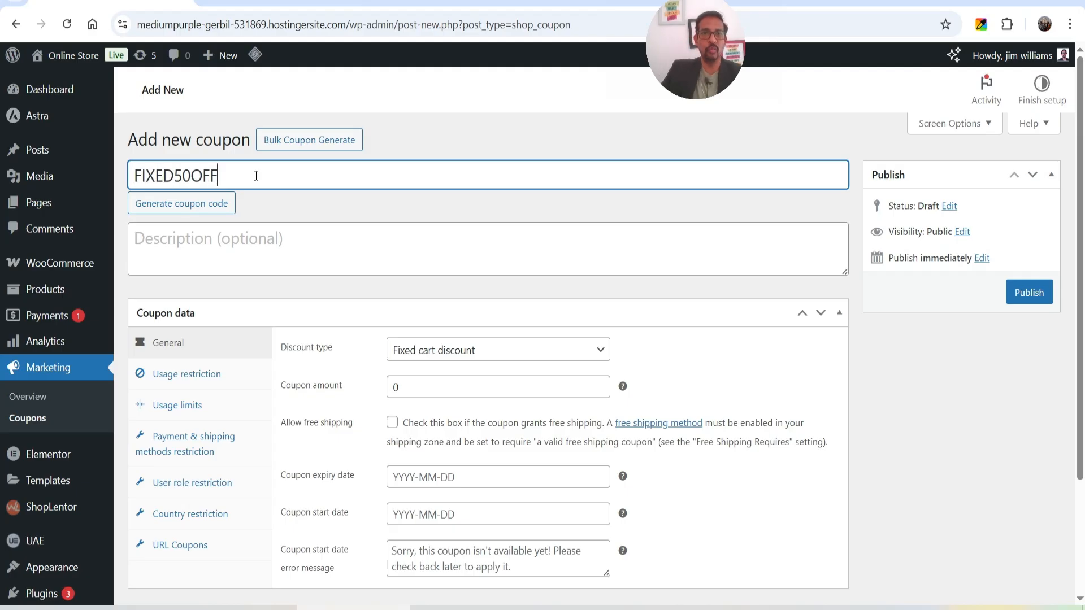
pyautogui.click(305, 244)
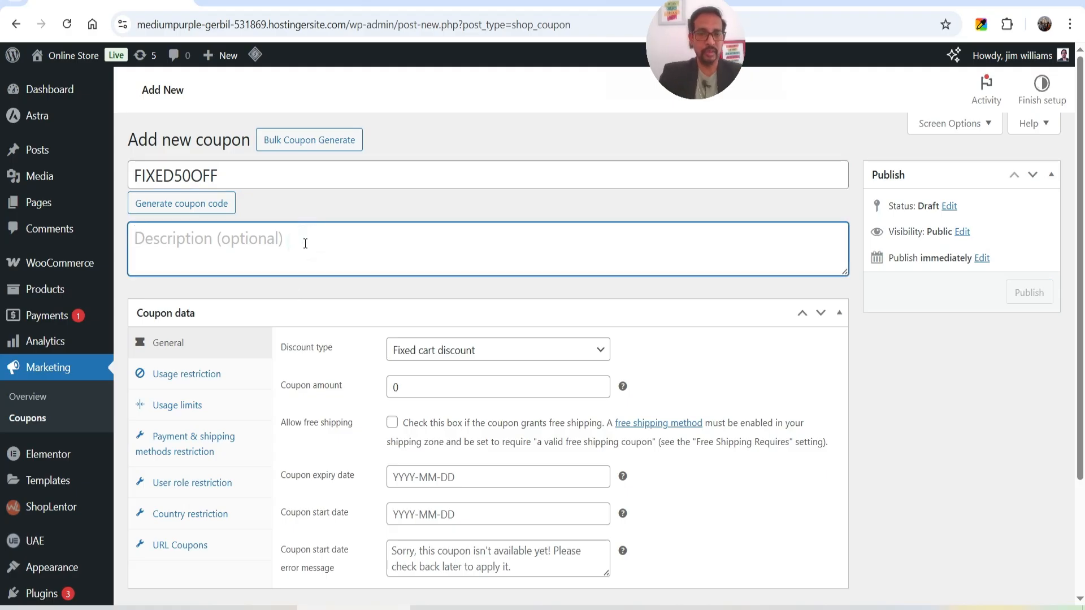
pyautogui.write('Get $50 off on purchase of more than $500.')
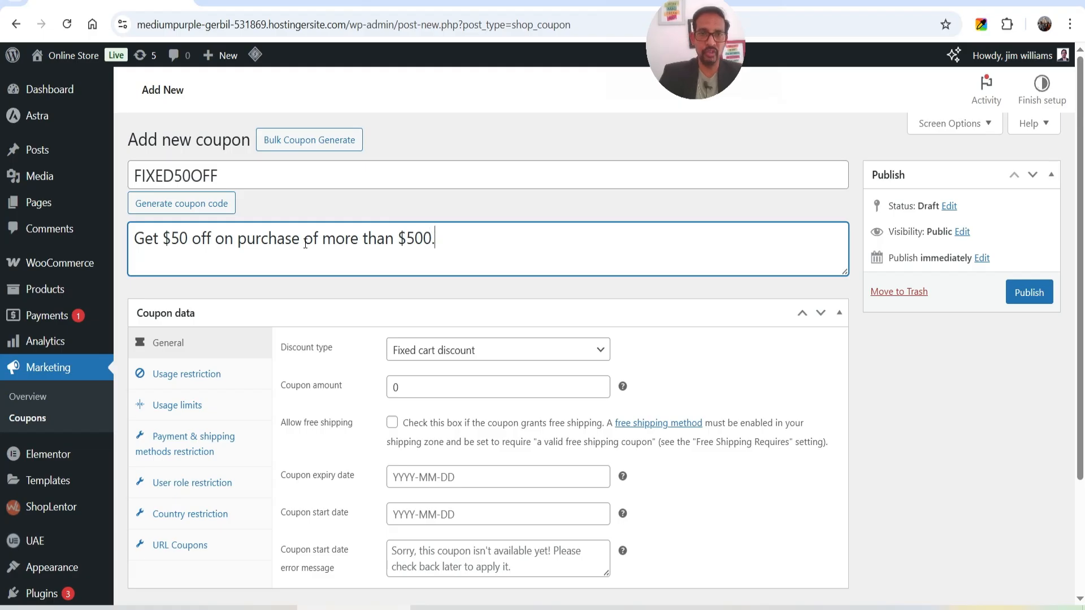
# Set the amount of the fixed cart discount coupon to 50
pyautogui.scroll(-2, 478, 349)
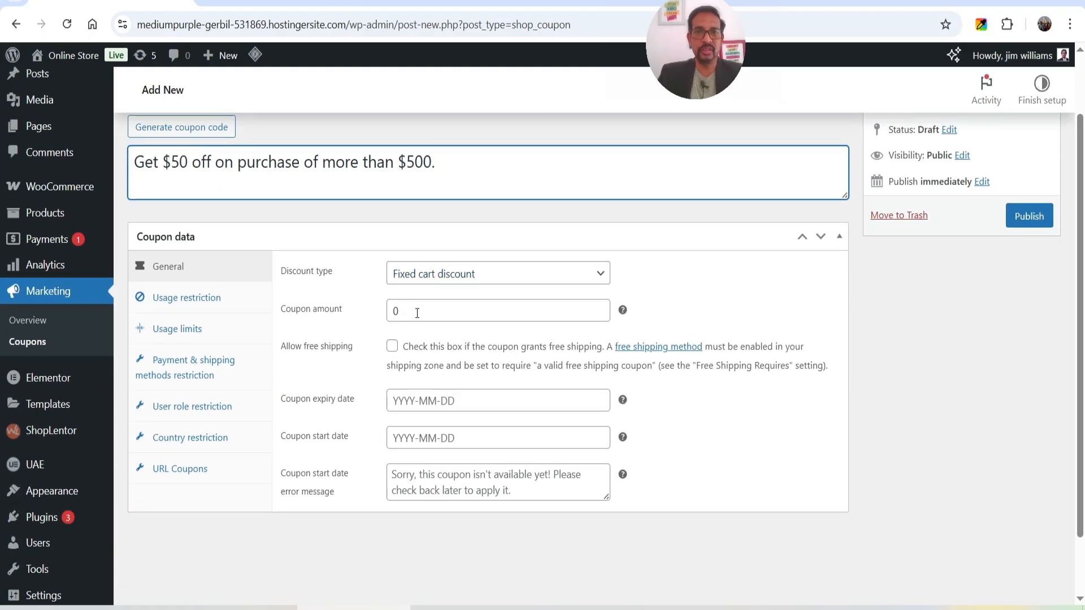
pyautogui.doubleClick(416, 310)
pyautogui.write('50')
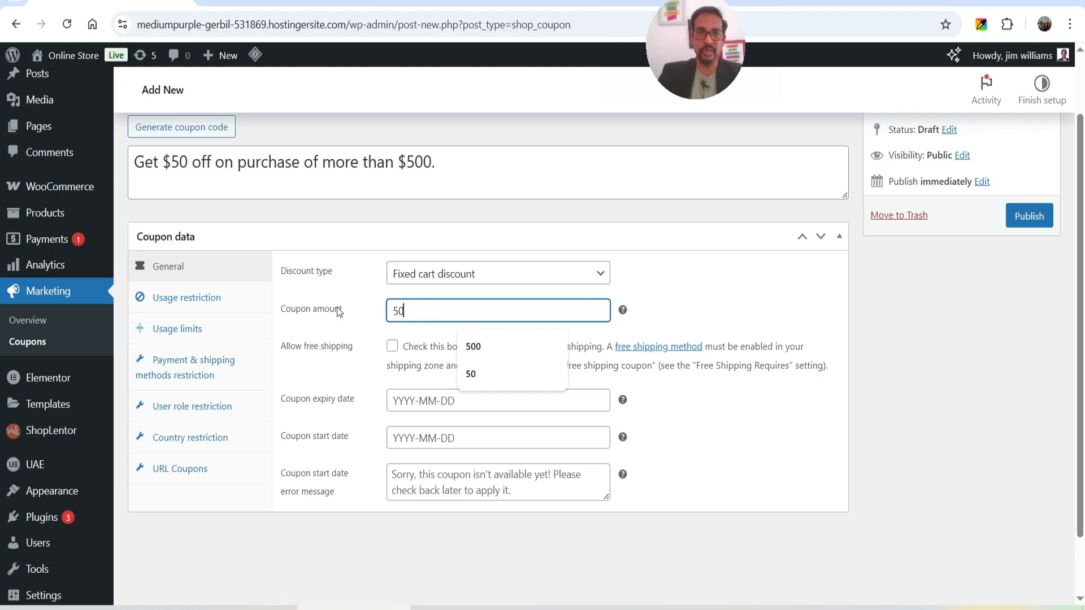
pyautogui.click(961, 442)
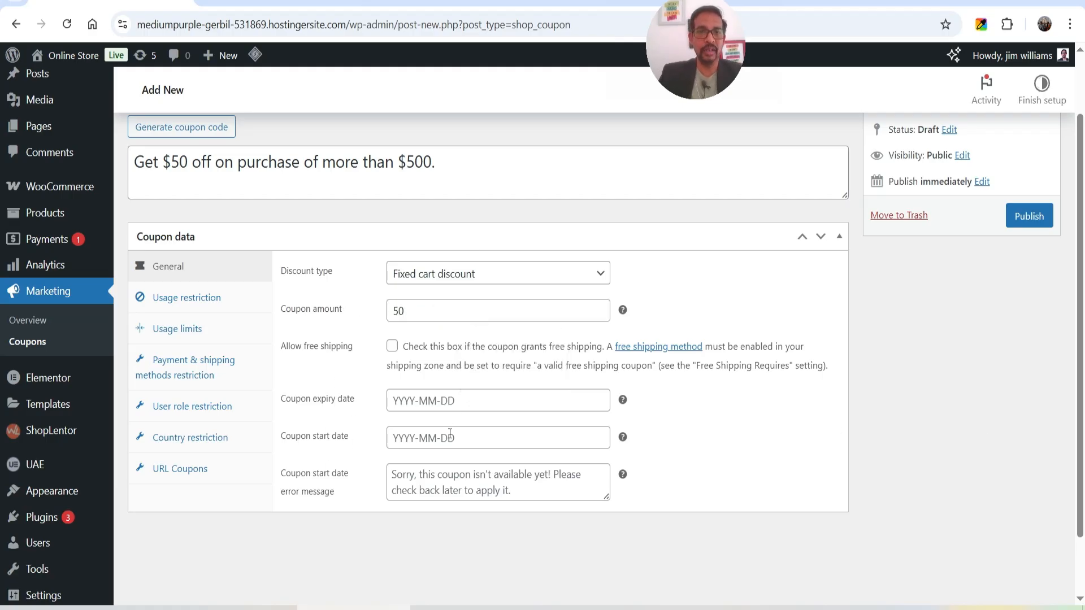
# Set the coupon's minimum spend to 500 in the usage restrictions, matching the amount in the description
pyautogui.click(174, 293)
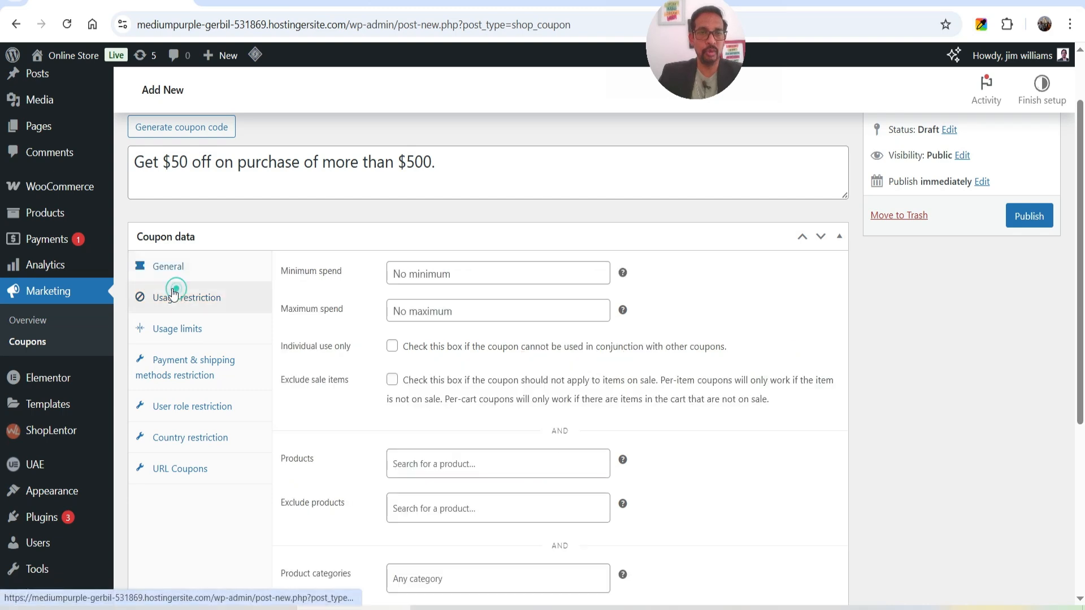
pyautogui.click(449, 273)
pyautogui.write('500')
pyautogui.doubleClick(410, 164)
pyautogui.moveTo(410, 166); pyautogui.dragTo(402, 164)
pyautogui.click(981, 443)
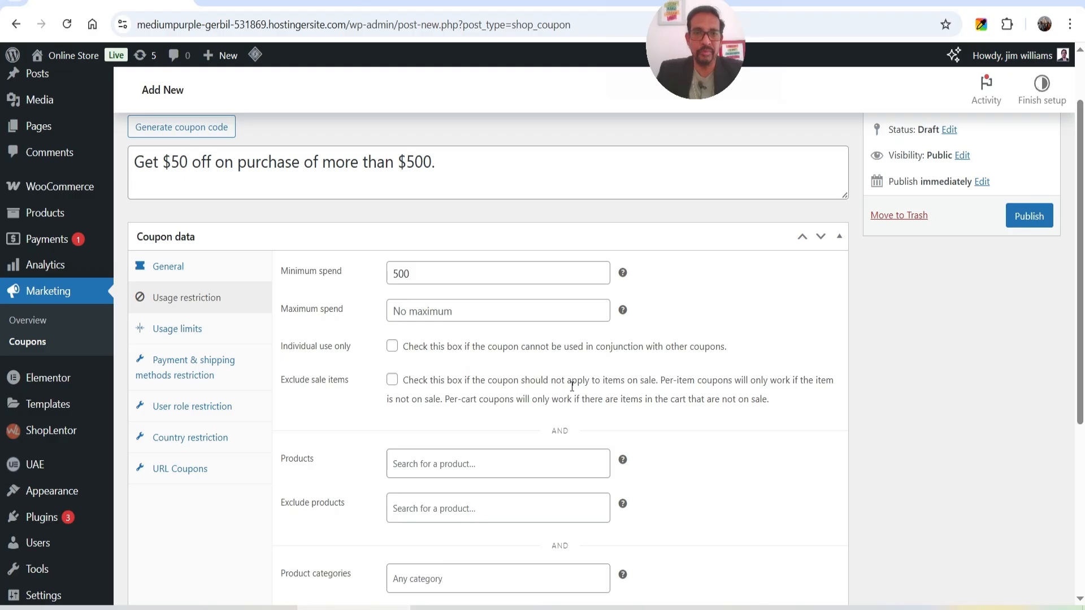
# Review the coupon's remaining usage restrictions, usage limits, and payment and shipping, user role and country restrictions
pyautogui.scroll(-3, 572, 386)
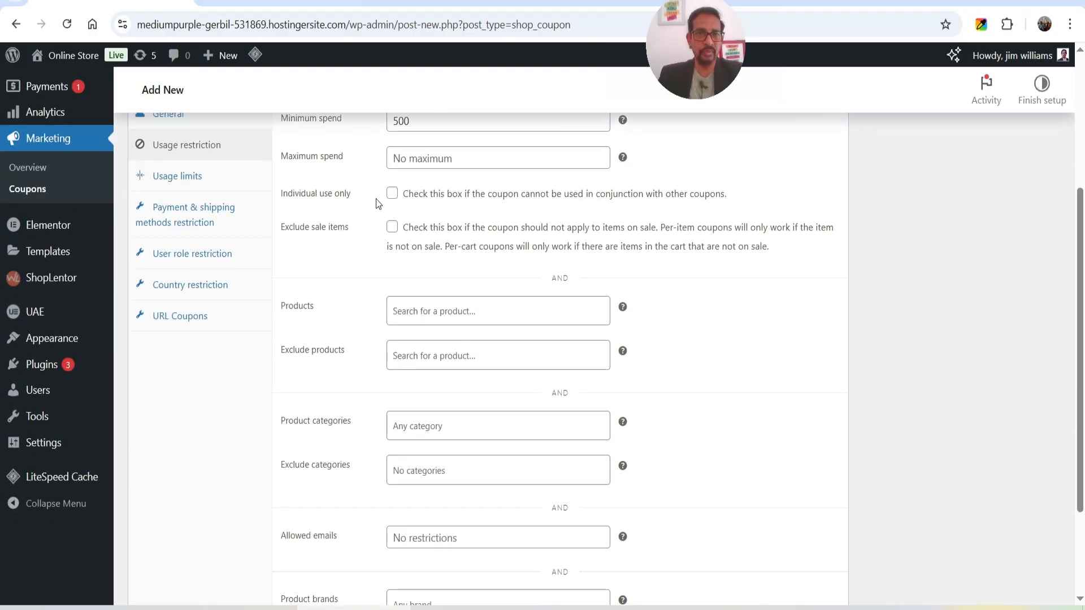
pyautogui.scroll(-3, 403, 247)
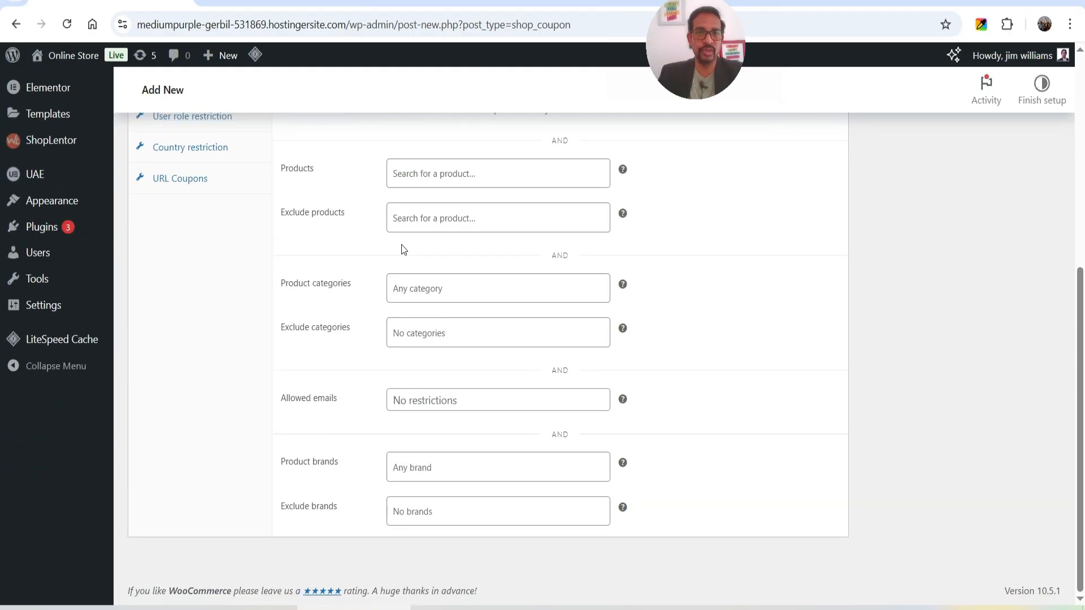
pyautogui.scroll(5, 522, 373)
pyautogui.scroll(-2, 498, 372)
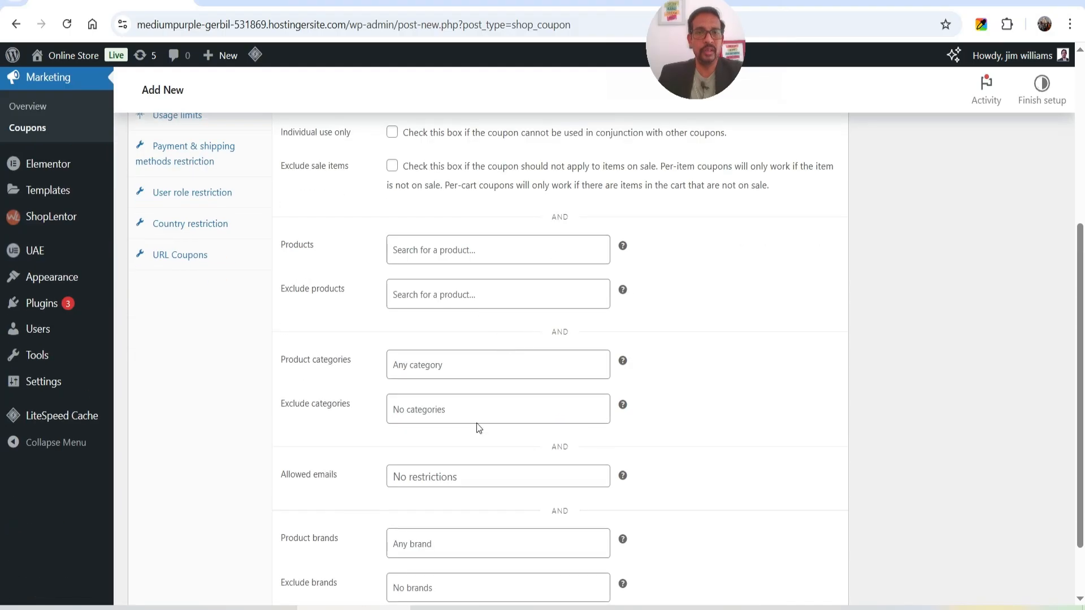
pyautogui.scroll(3, 518, 307)
pyautogui.click(176, 346)
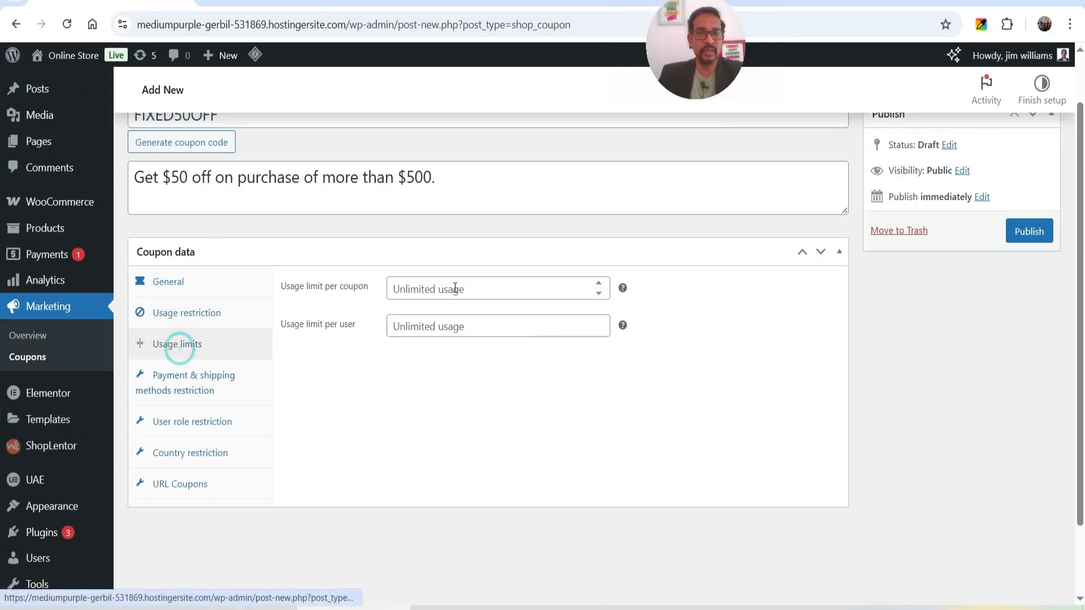
pyautogui.scroll(-1, 489, 370)
pyautogui.scroll(-1, 489, 370)
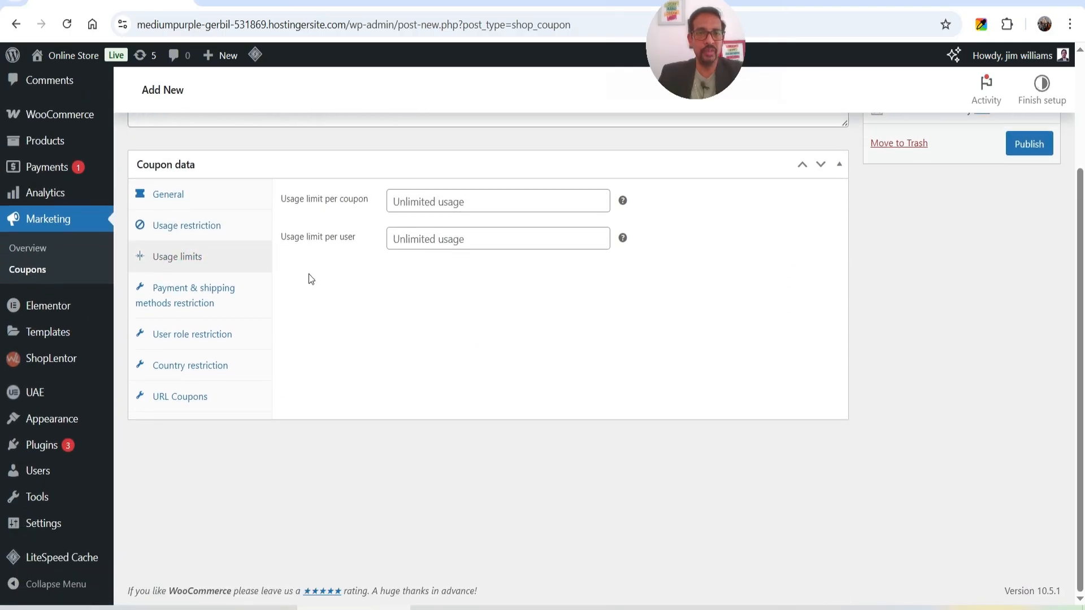
pyautogui.click(212, 302)
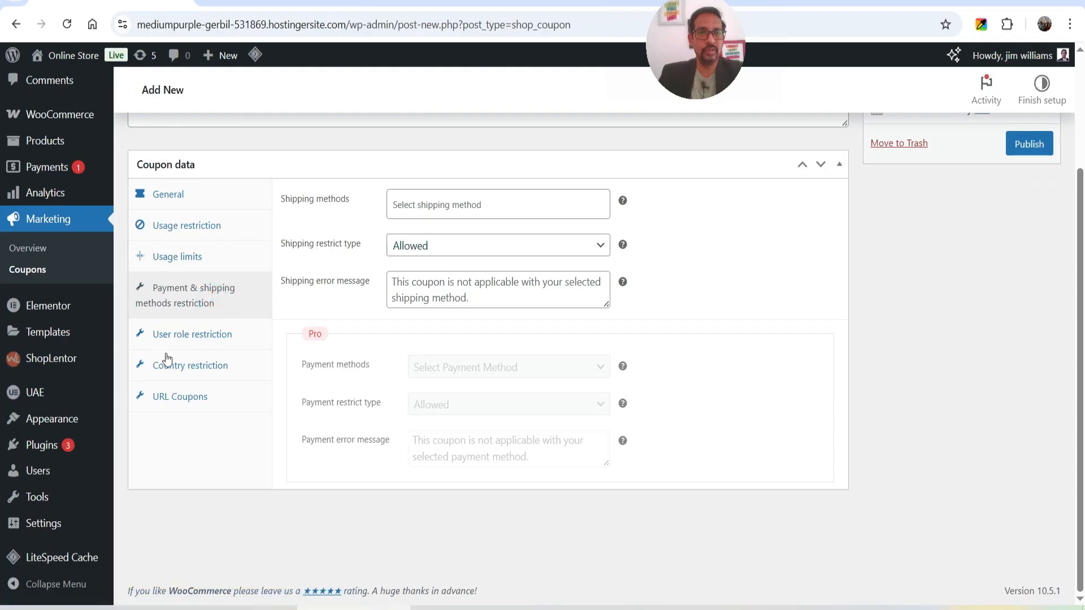
pyautogui.click(192, 339)
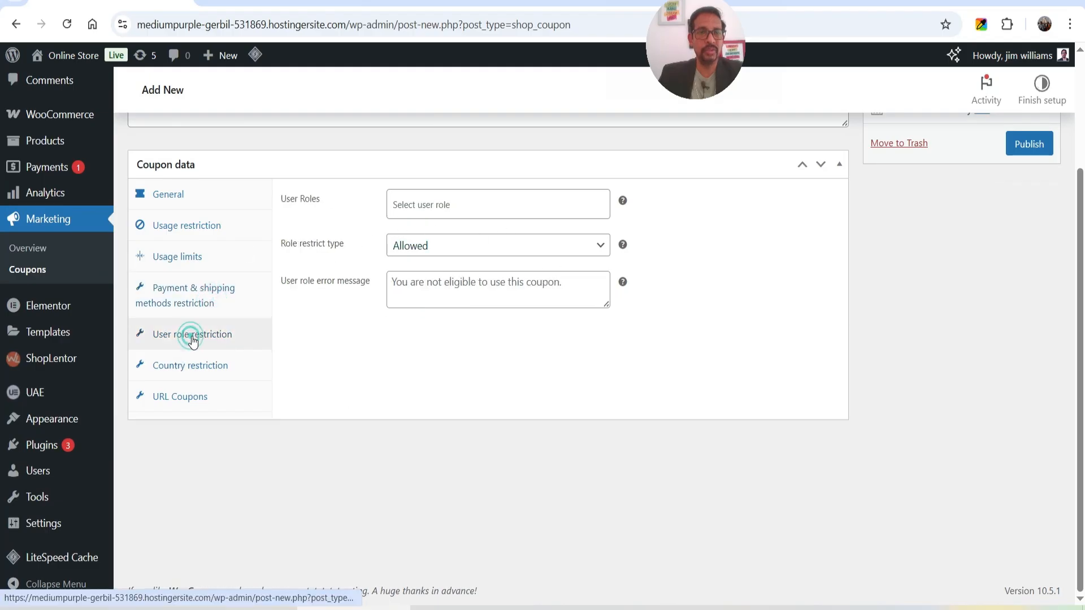
pyautogui.click(217, 367)
pyautogui.scroll(3, 675, 364)
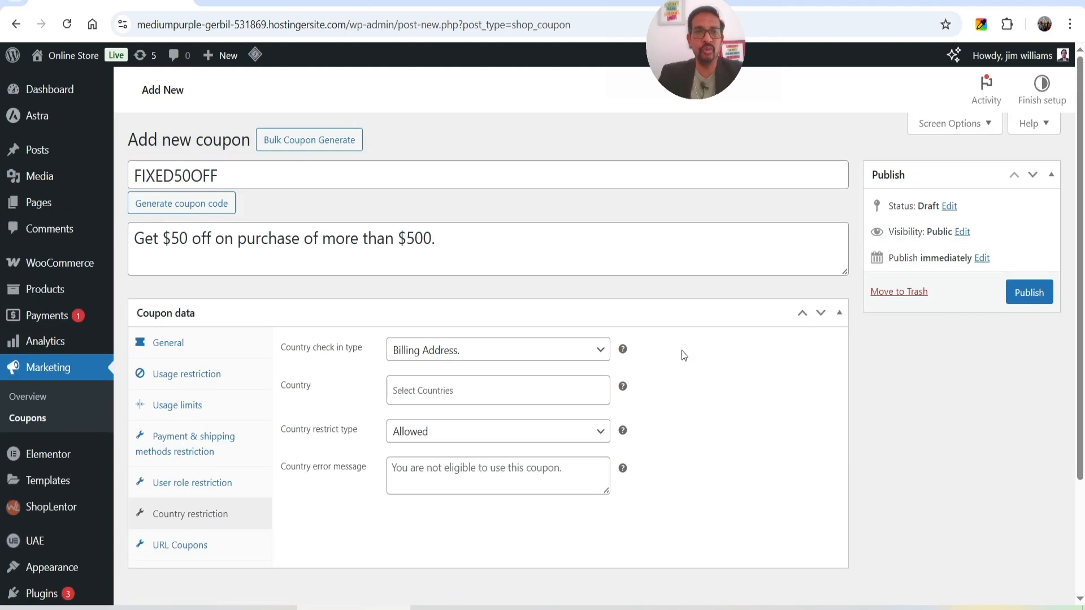
# Publish the FIXED50OFF coupon and copy its code
pyautogui.click(1034, 293)
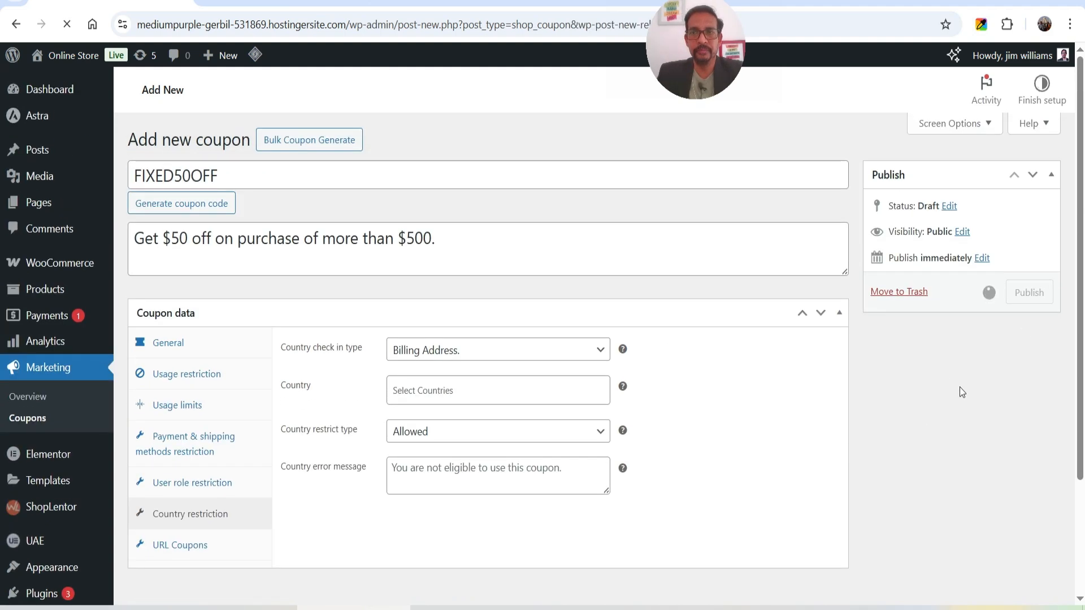
pyautogui.doubleClick(180, 231)
pyautogui.hotkey('ctrl', 'c')
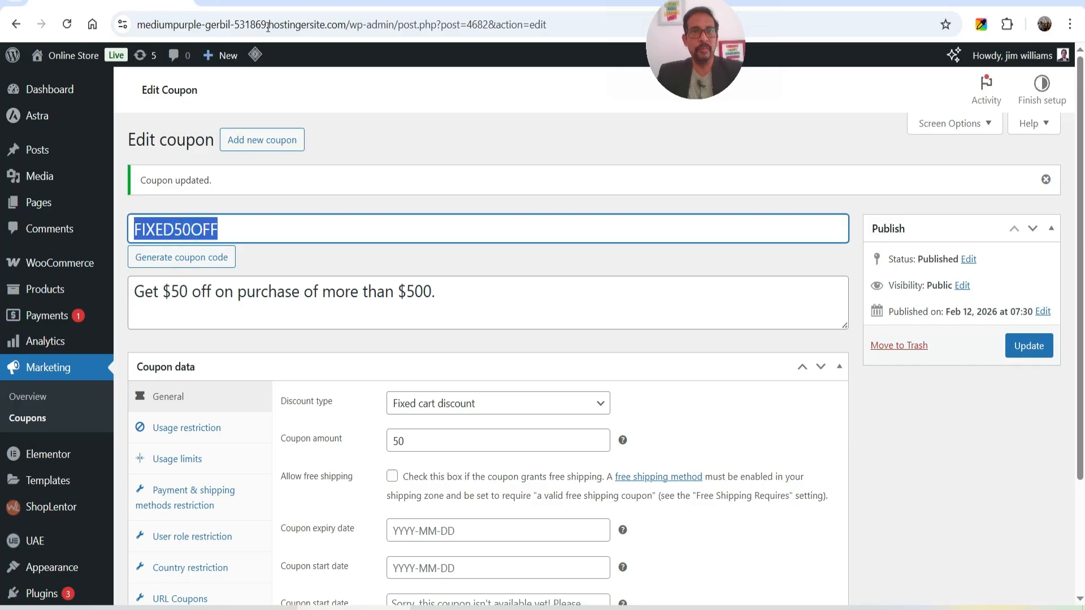
# Switch to the storefront cart and remove the applied OFF20 coupon
pyautogui.click(274, 2)
pyautogui.scroll(3, 910, 329)
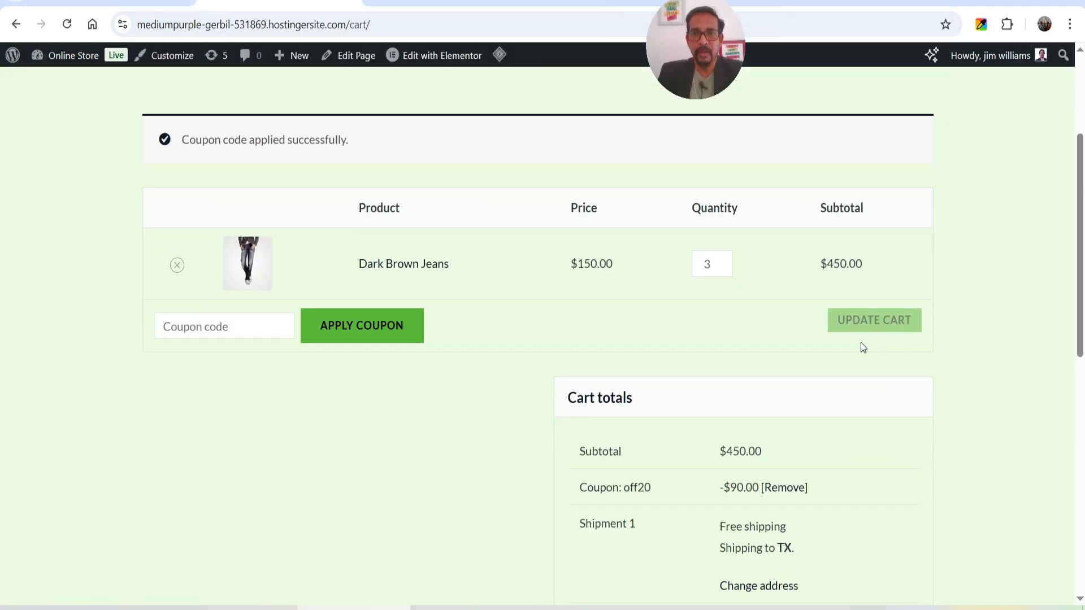
pyautogui.scroll(-3, 808, 351)
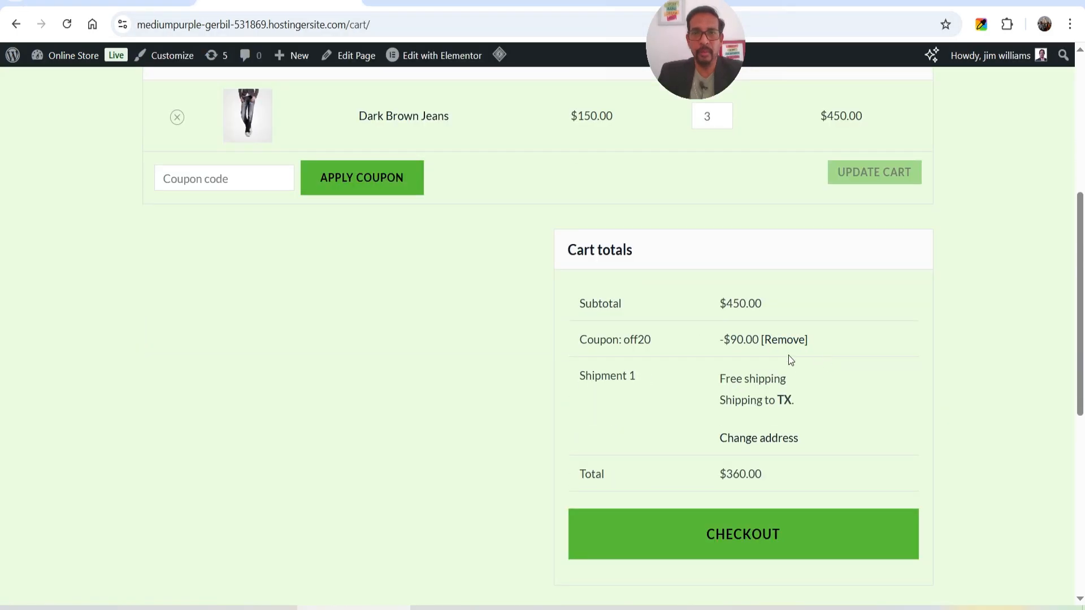
pyautogui.click(783, 339)
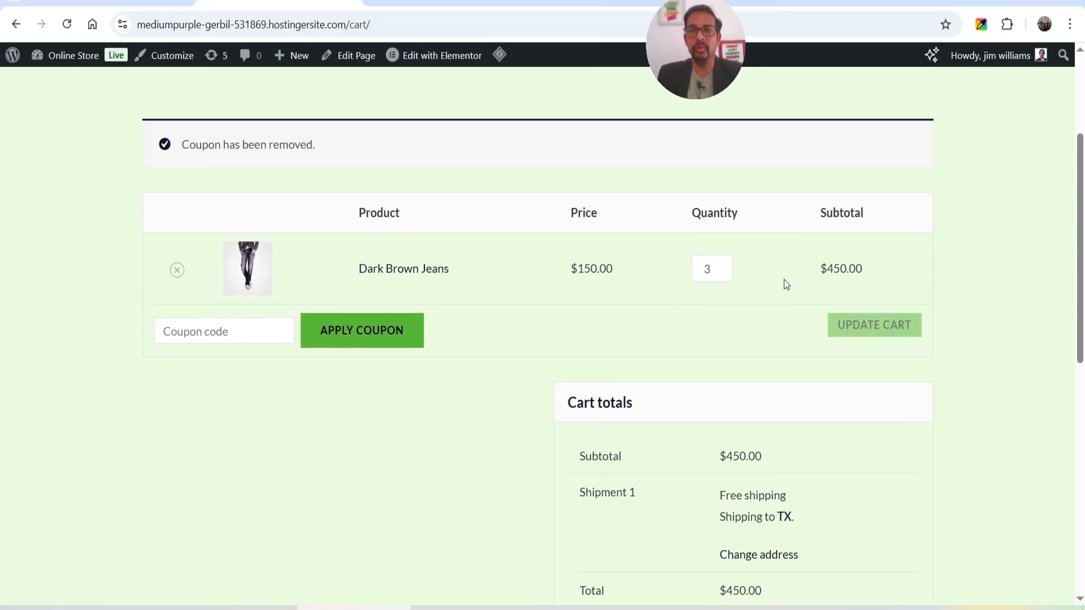
# Try to apply the coupon FIXED50OFF to the cart holding three Dark Brown Jeans and check the minimum spend
pyautogui.click(198, 330)
pyautogui.hotkey('ctrl', 'v')
pyautogui.click(360, 336)
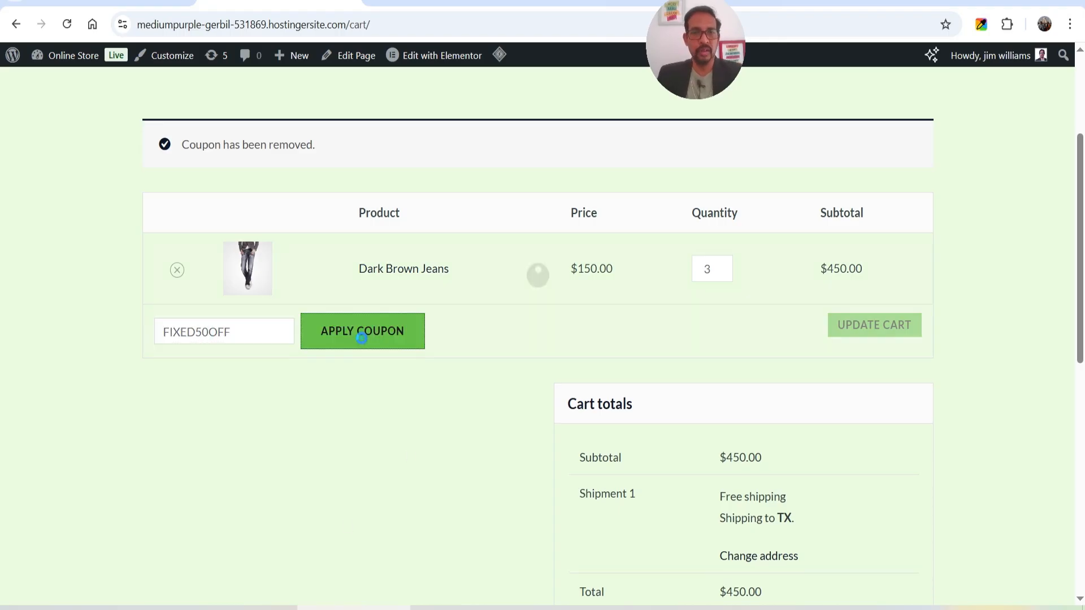
pyautogui.scroll(-2, 555, 268)
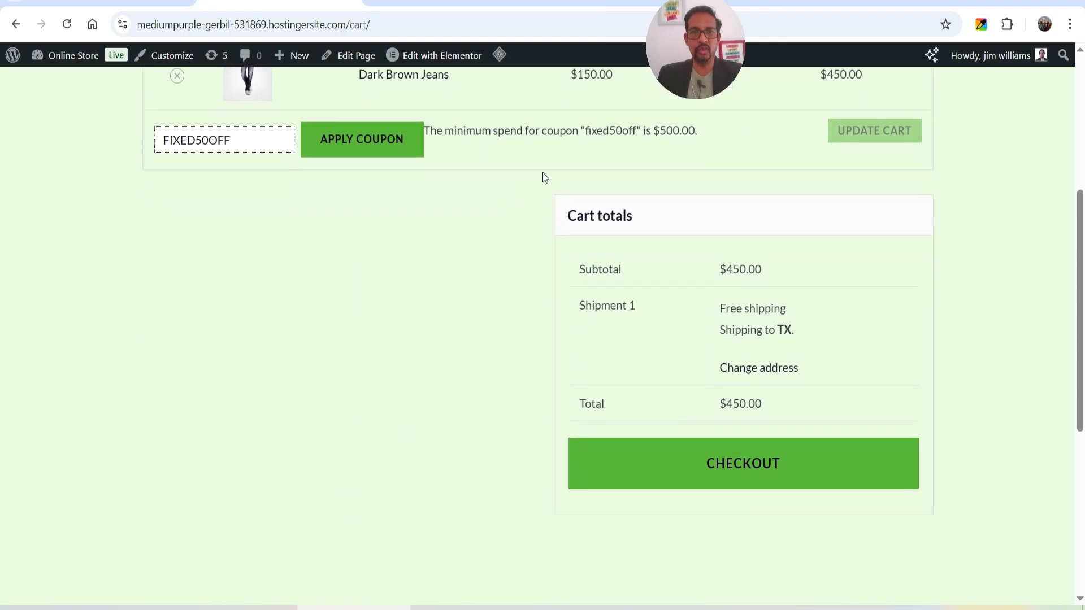
pyautogui.scroll(2, 639, 226)
pyautogui.moveTo(652, 207); pyautogui.dragTo(701, 209)
pyautogui.click(993, 360)
# Update the Dark Brown Jeans quantity to 4 and apply the coupon FIXED50OFF, checking its discount in the cart totals
pyautogui.click(724, 147)
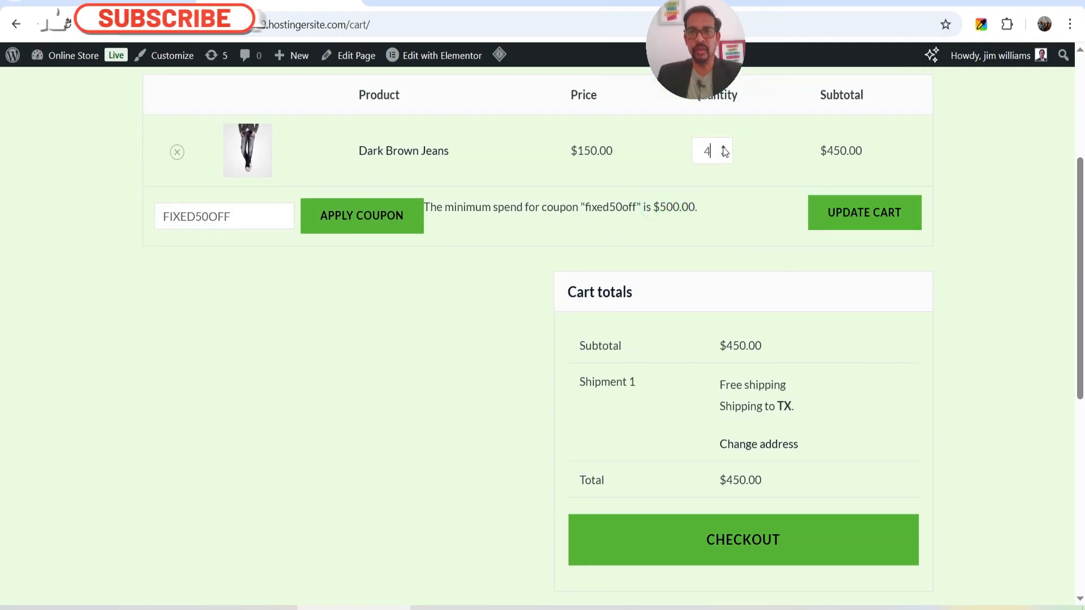
pyautogui.click(865, 212)
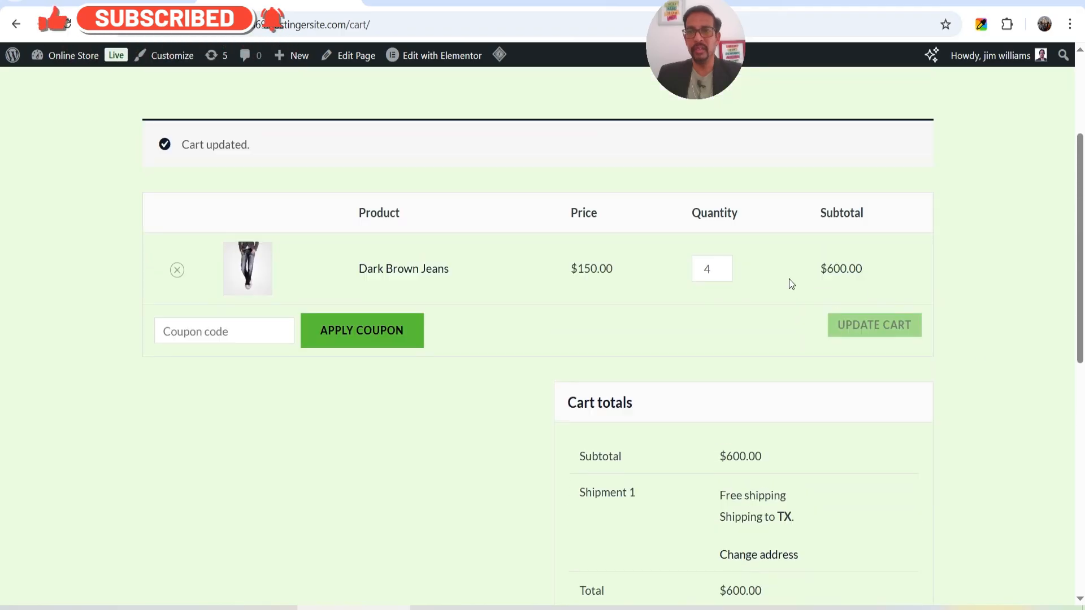
pyautogui.click(208, 332)
pyautogui.hotkey('ctrl', 'v')
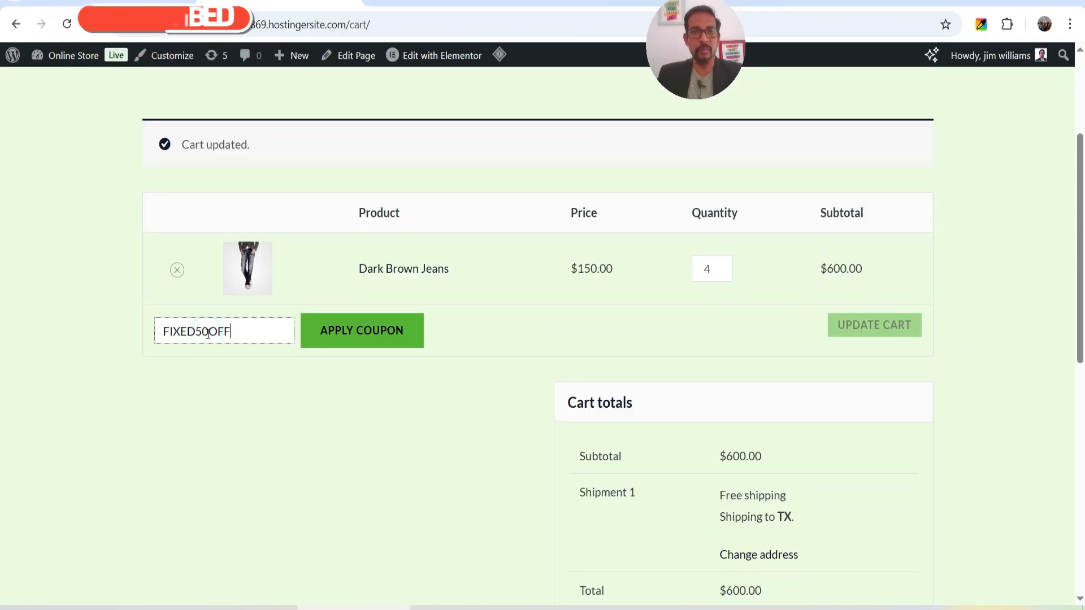
pyautogui.click(358, 324)
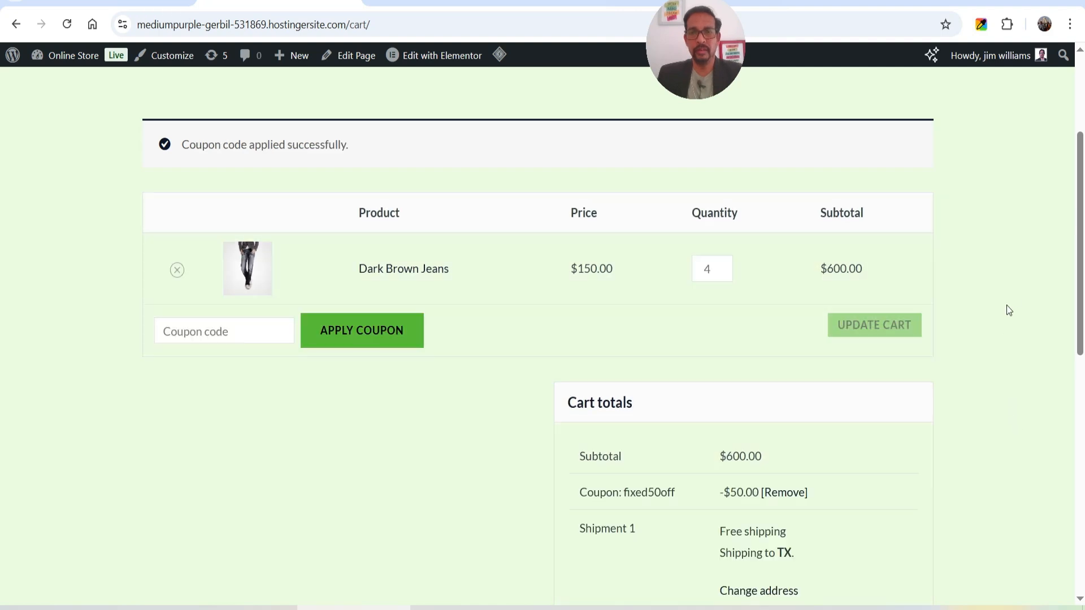
pyautogui.moveTo(754, 491); pyautogui.dragTo(730, 492)
pyautogui.scroll(-5, 904, 435)
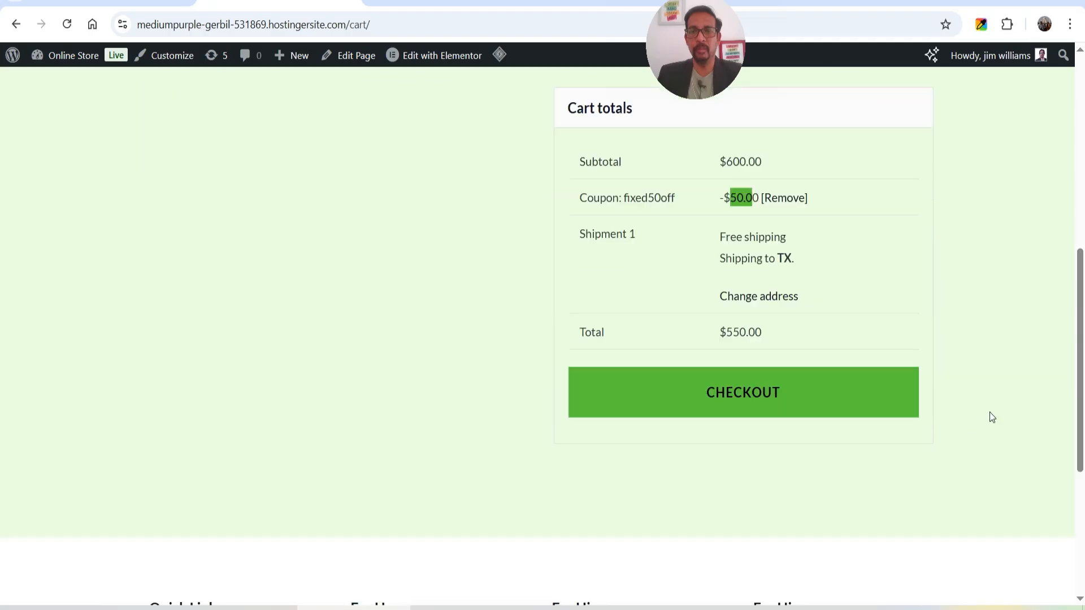
pyautogui.click(741, 320)
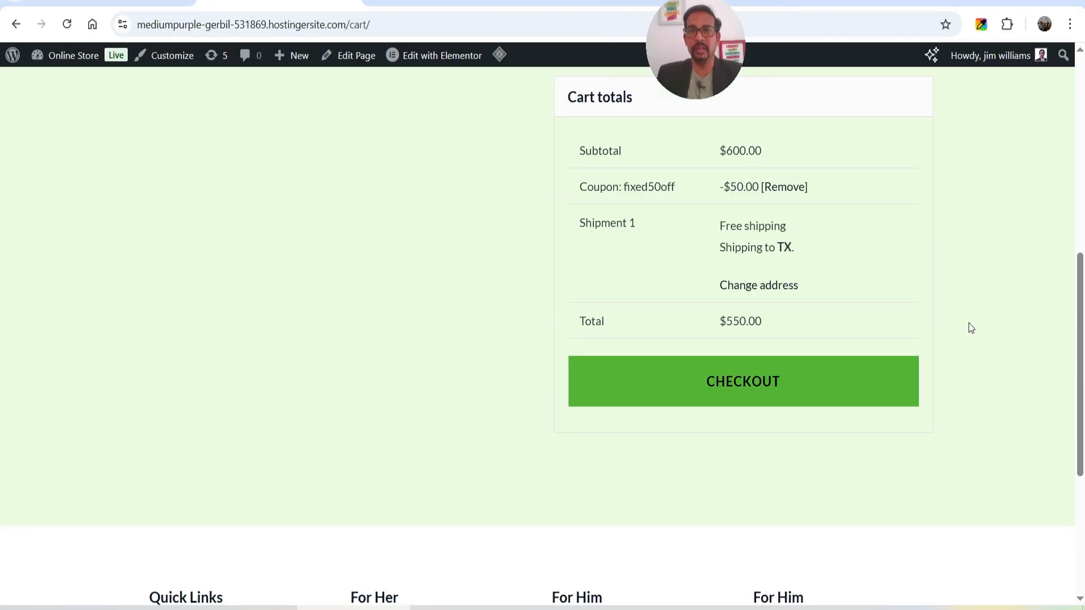
pyautogui.scroll(4, 955, 339)
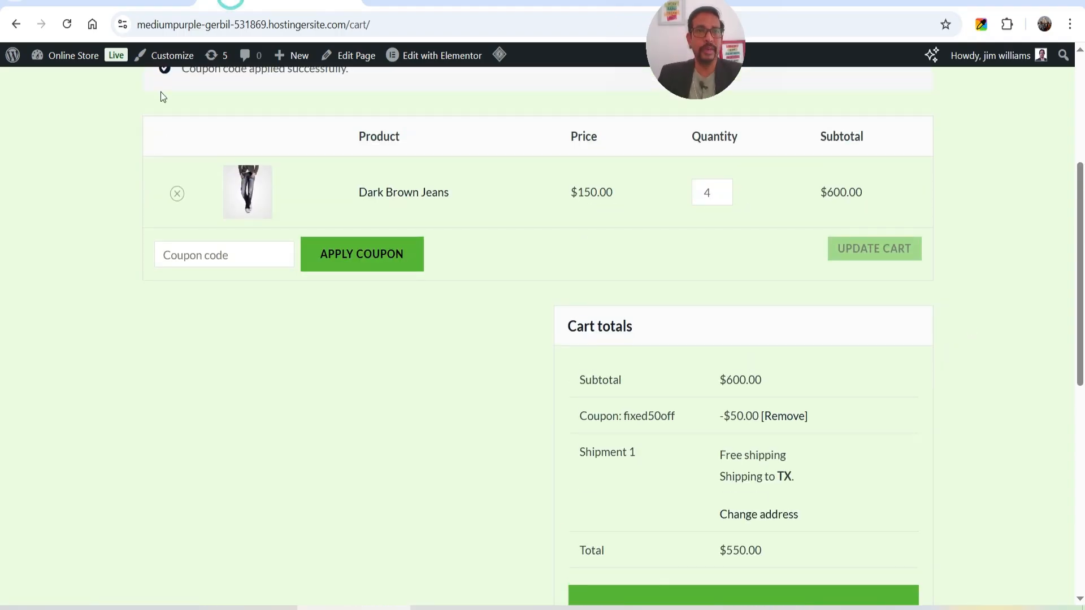
# Switch back to the coupon admin page and start a new fixed product discount coupon with the code 10OFF
pyautogui.click(113, 3)
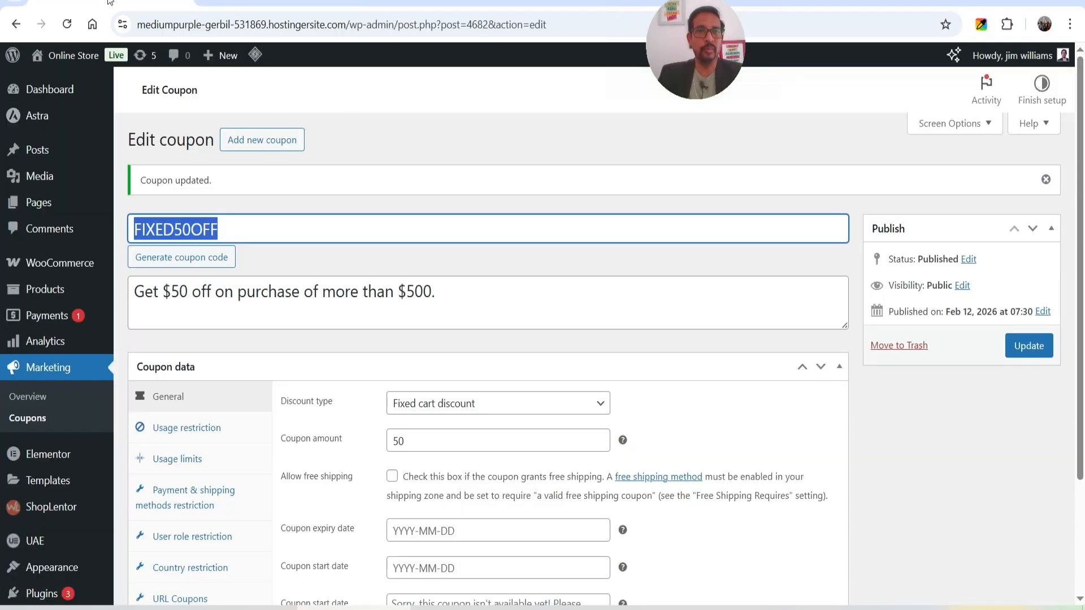
pyautogui.click(268, 140)
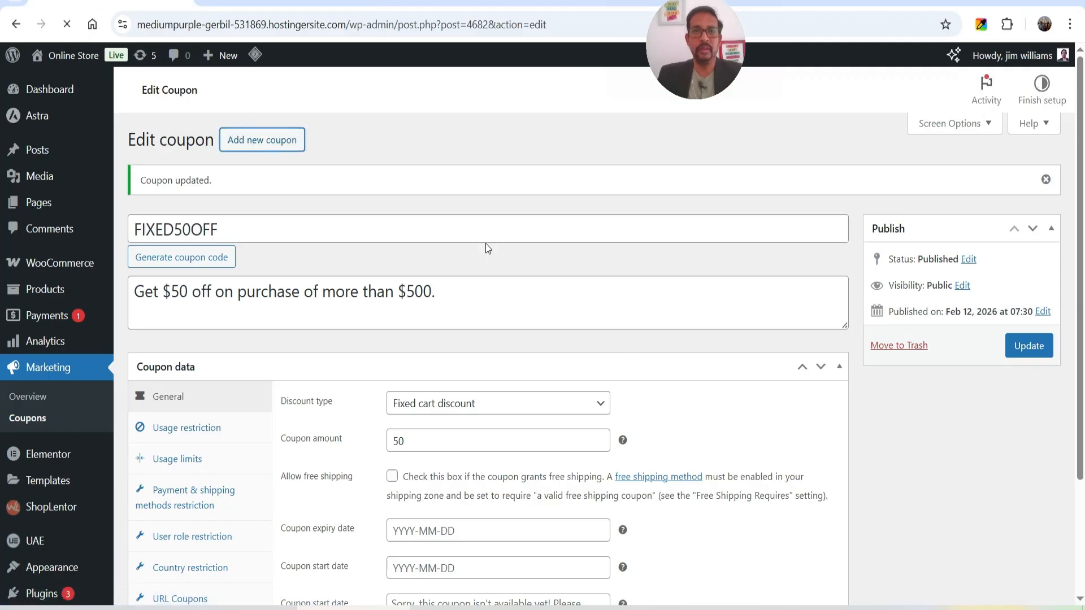
pyautogui.click(522, 353)
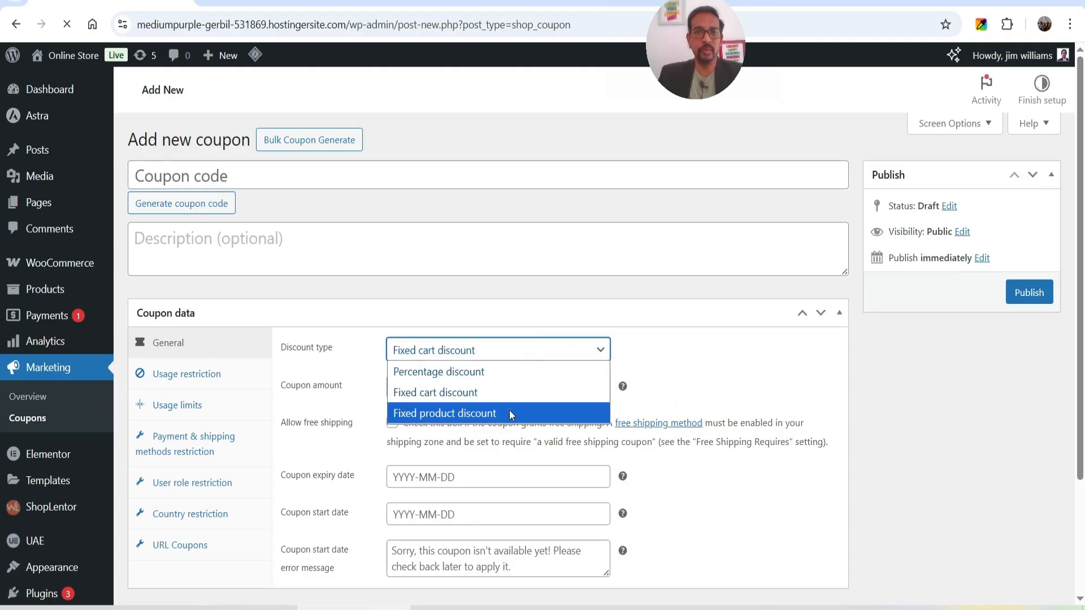
pyautogui.click(510, 410)
pyautogui.click(410, 178)
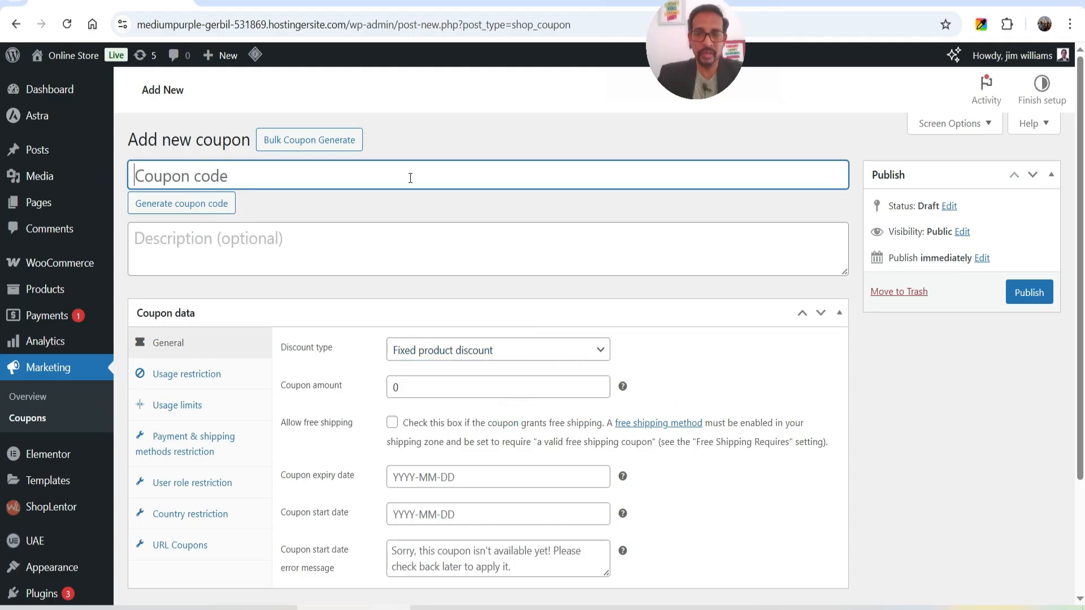
pyautogui.write('10OFF')
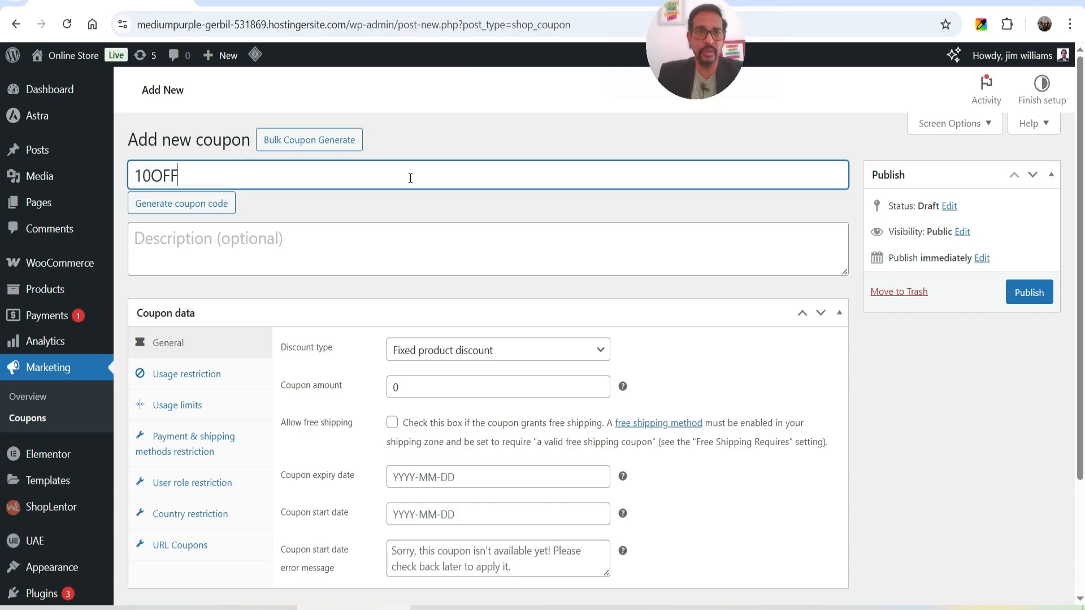
# Add the coupon description "Get $10 discount on Black Hoodie" and set the coupon amount to 10
pyautogui.click(346, 243)
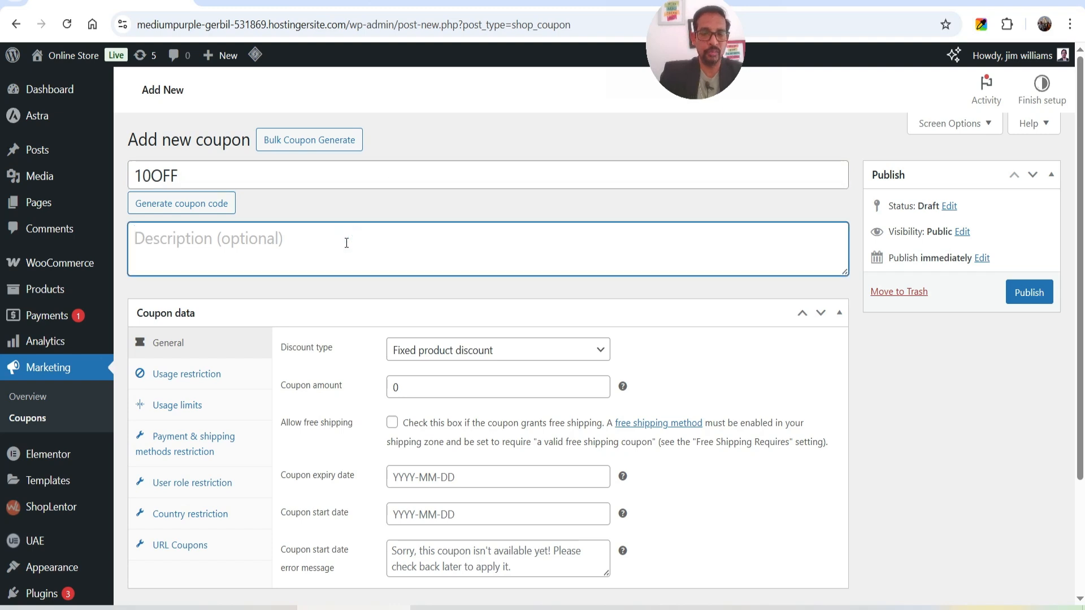
pyautogui.write('Get $10 ')
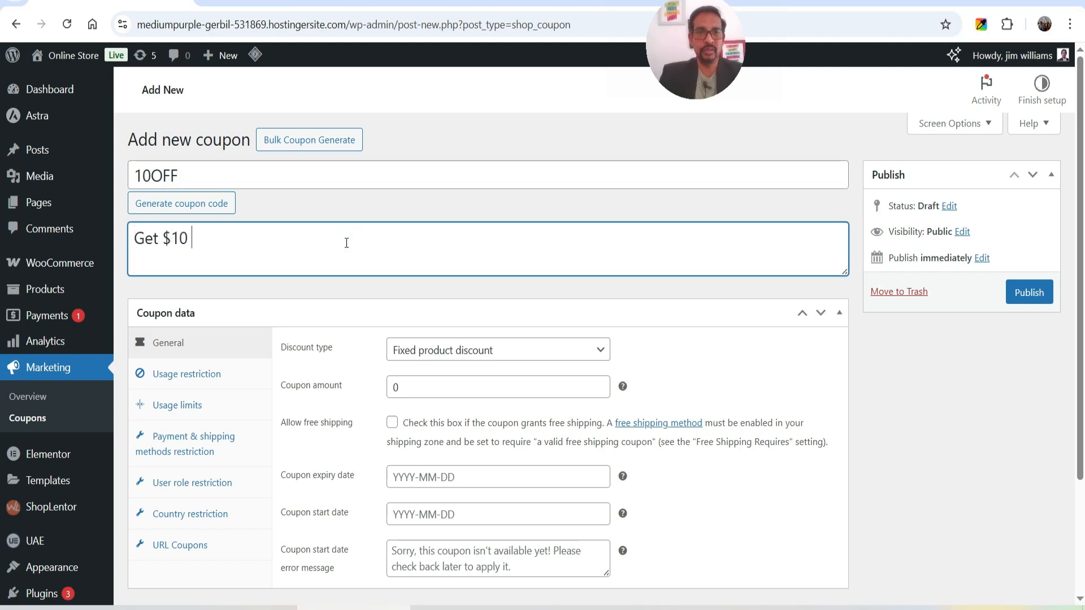
pyautogui.write('discount on Black')
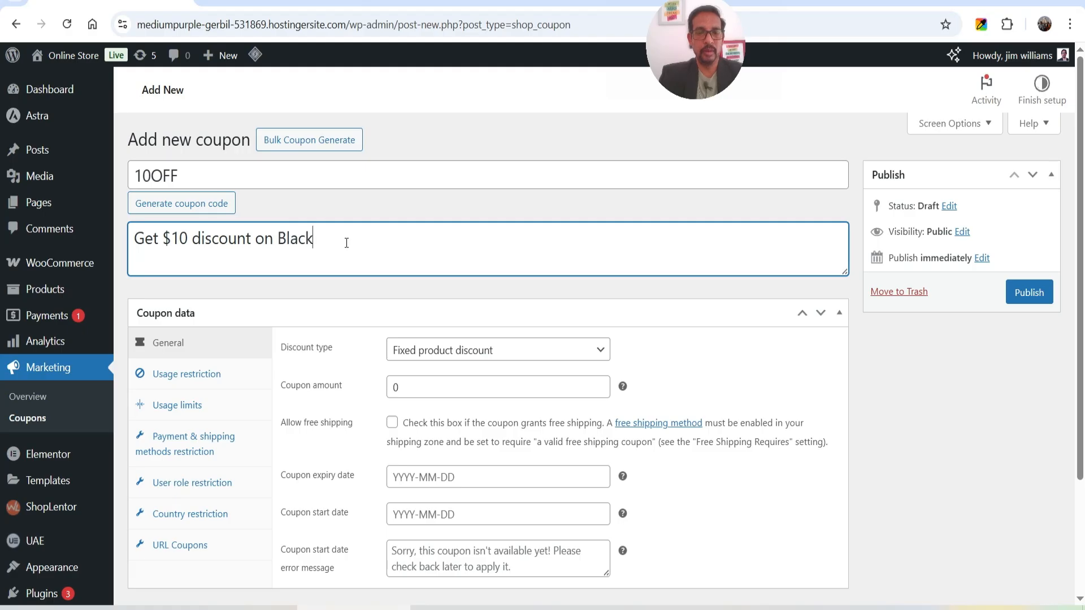
pyautogui.write(' Hoodie')
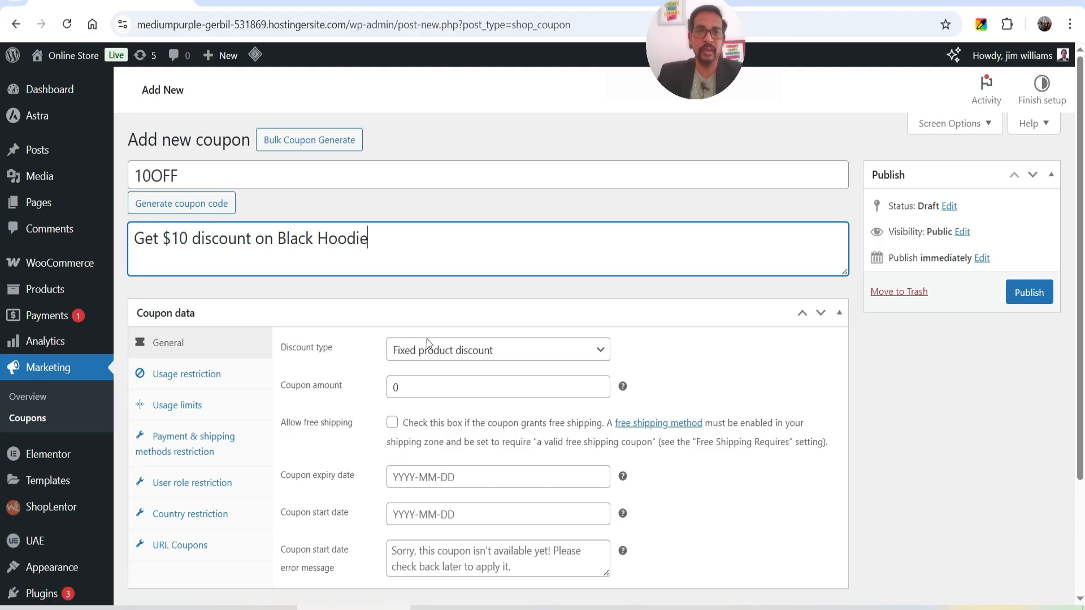
pyautogui.doubleClick(416, 388)
pyautogui.write('10')
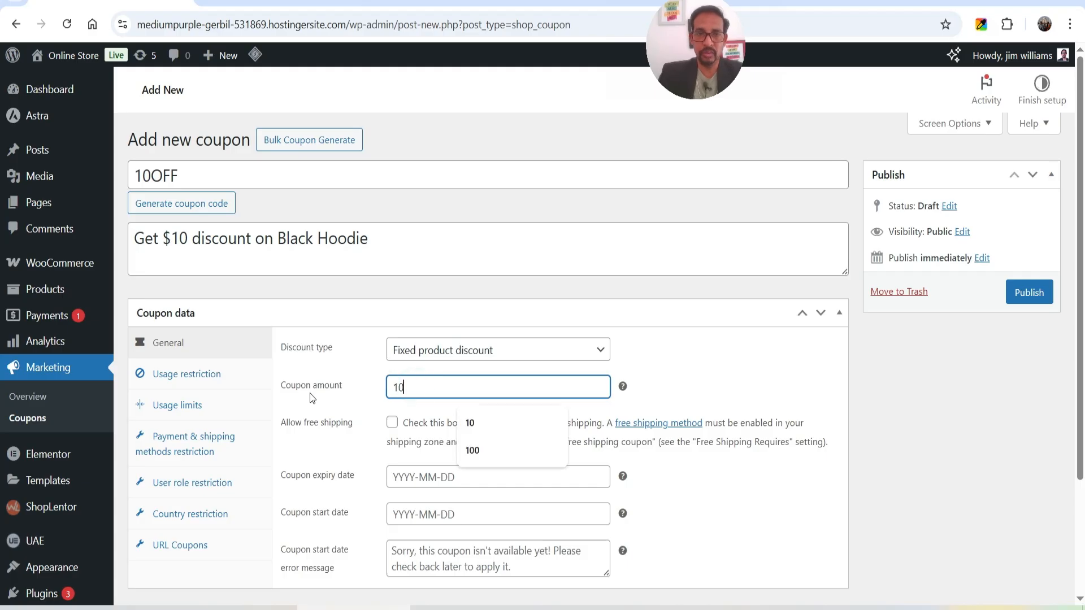
pyautogui.click(944, 481)
# Restrict the coupon's usage to the product Black Hoodie (#307)
pyautogui.scroll(-3, 897, 433)
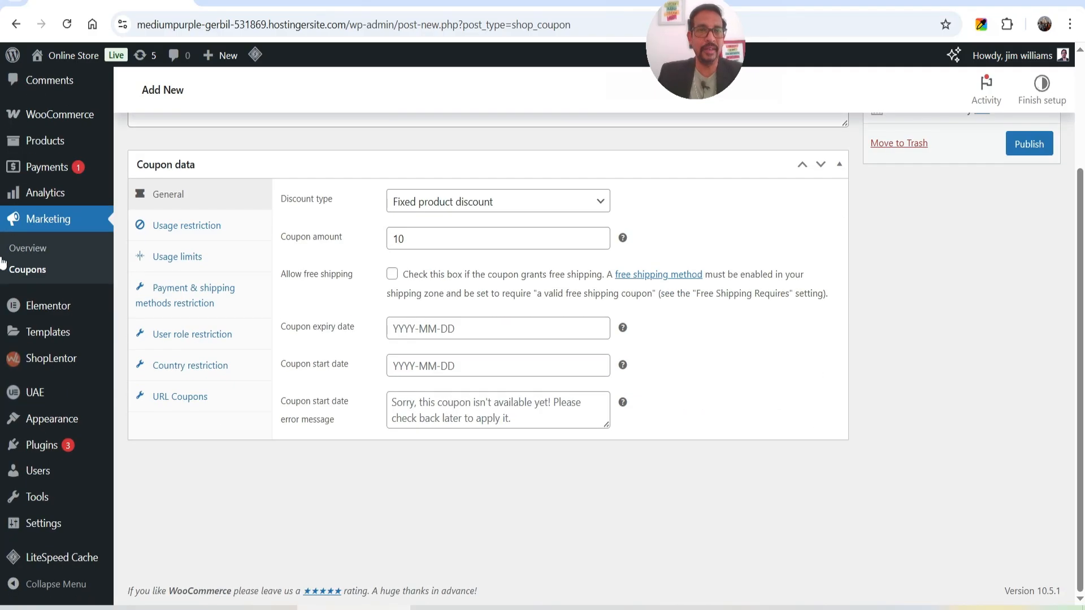
pyautogui.click(197, 237)
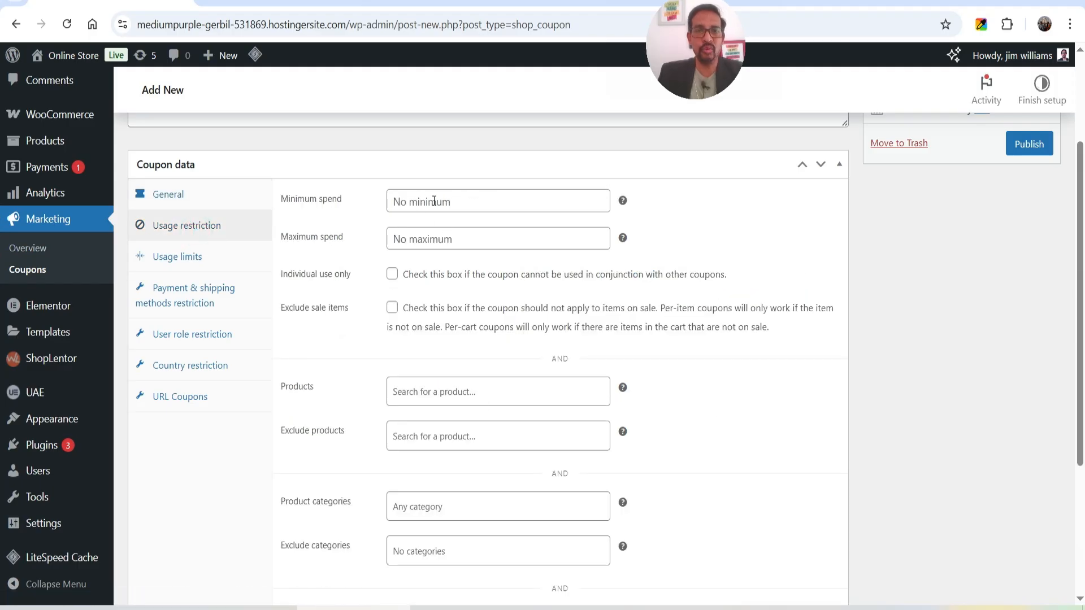
pyautogui.scroll(-3, 678, 284)
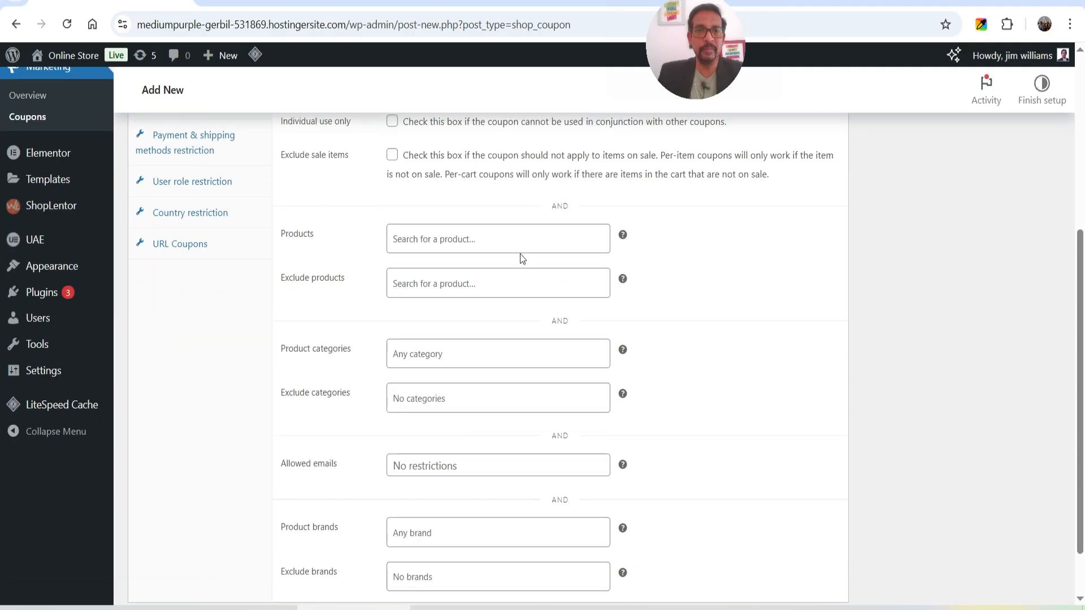
pyautogui.click(473, 248)
pyautogui.write('bla')
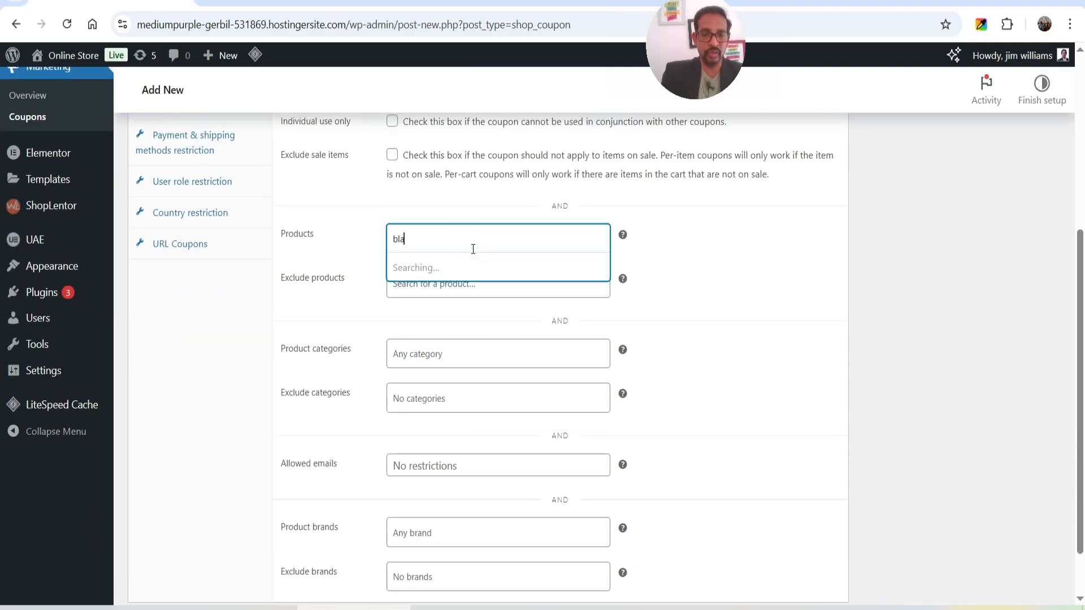
pyautogui.write('ck')
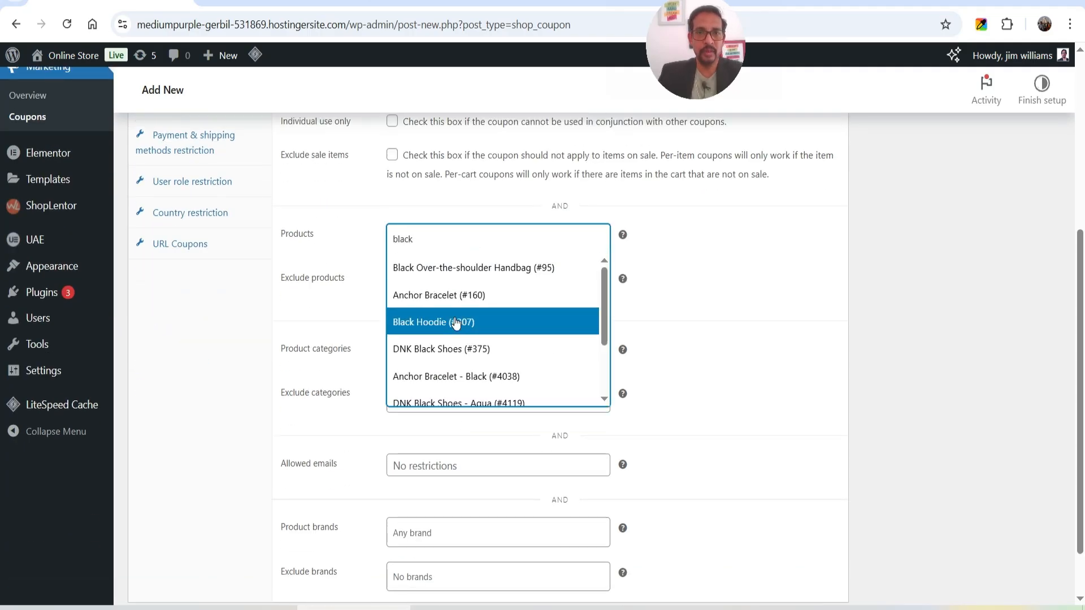
pyautogui.click(451, 322)
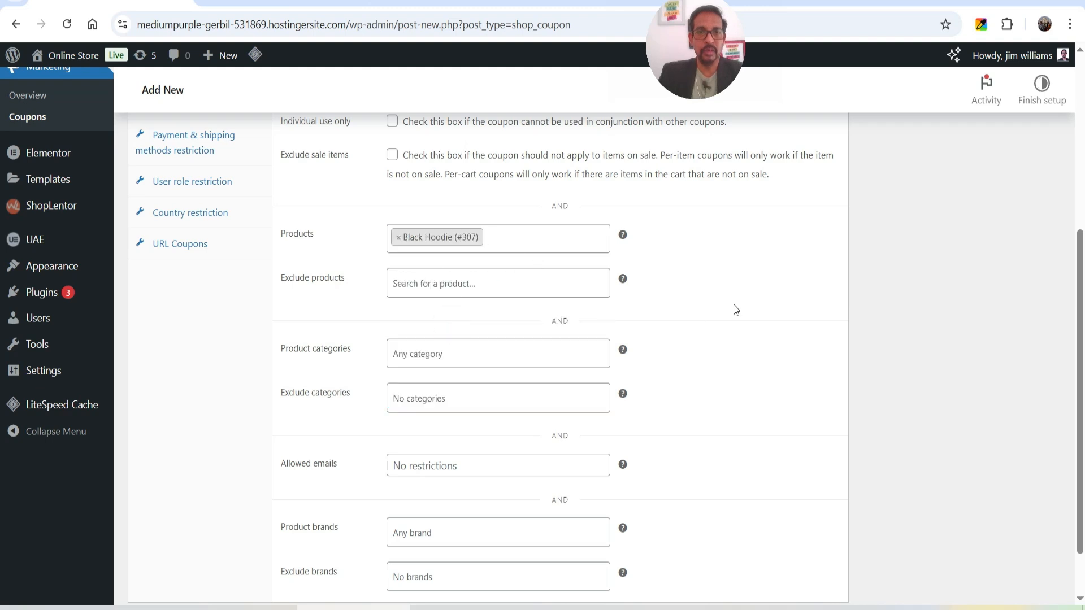
pyautogui.scroll(2, 822, 296)
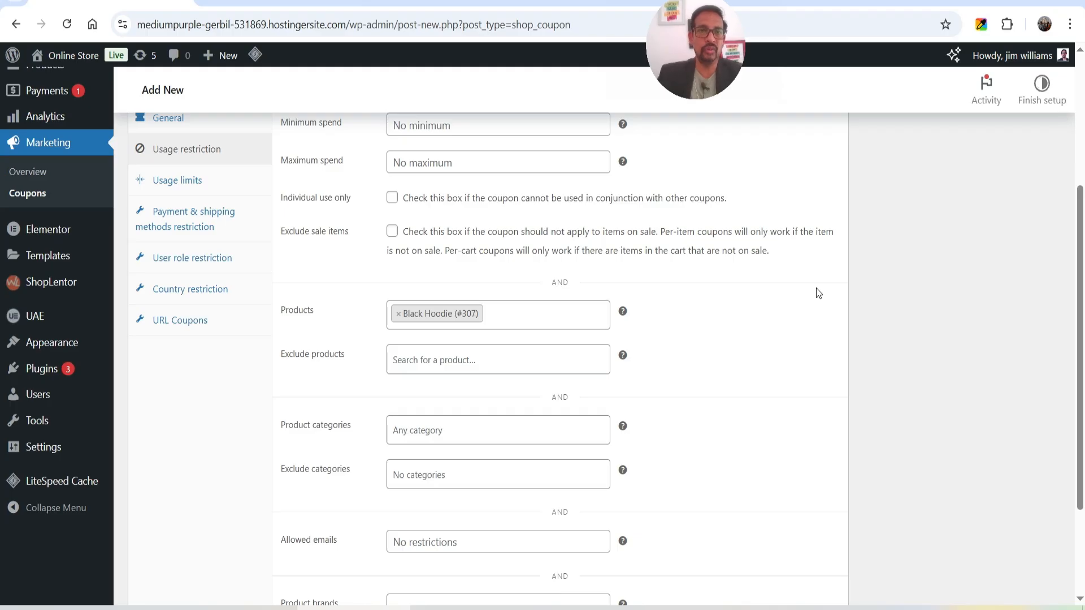
# Glance over the coupon's usage limits, then publish the 10OFF coupon and copy its code
pyautogui.click(188, 181)
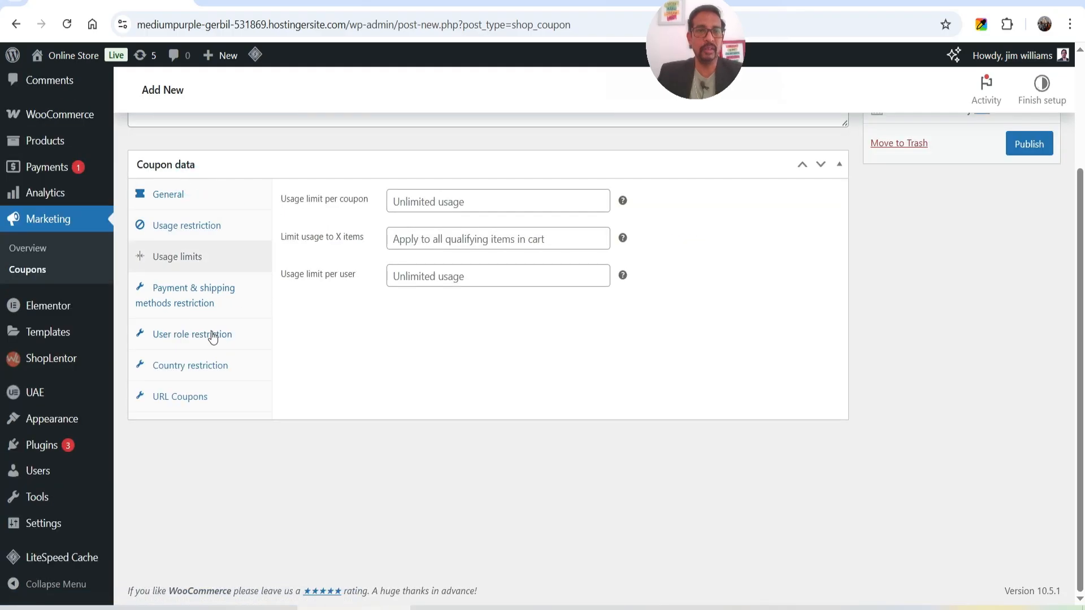
pyautogui.scroll(3, 983, 362)
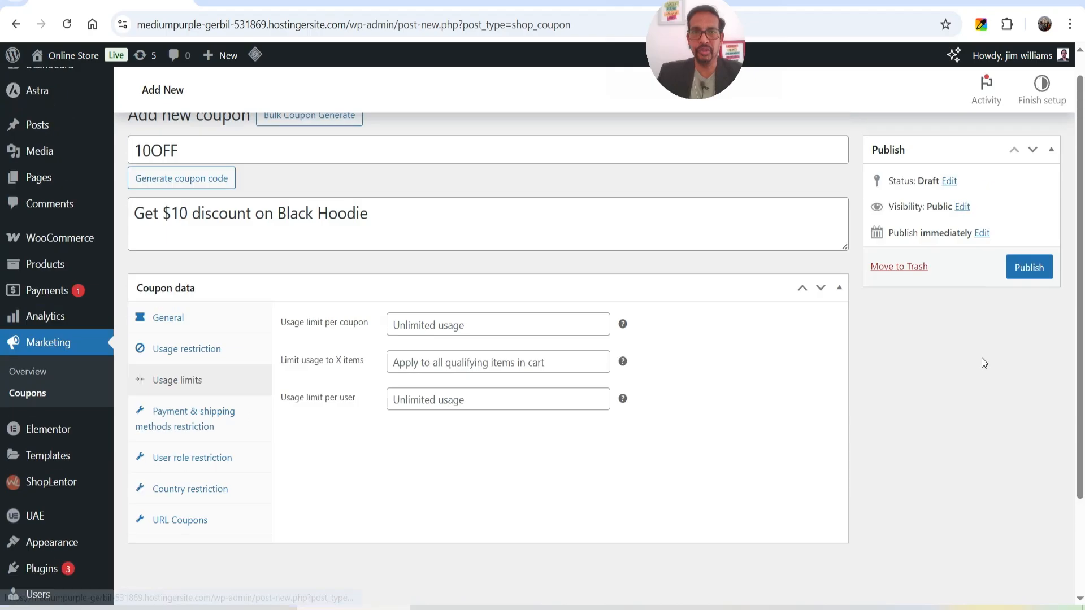
pyautogui.scroll(1, 981, 358)
pyautogui.click(1024, 298)
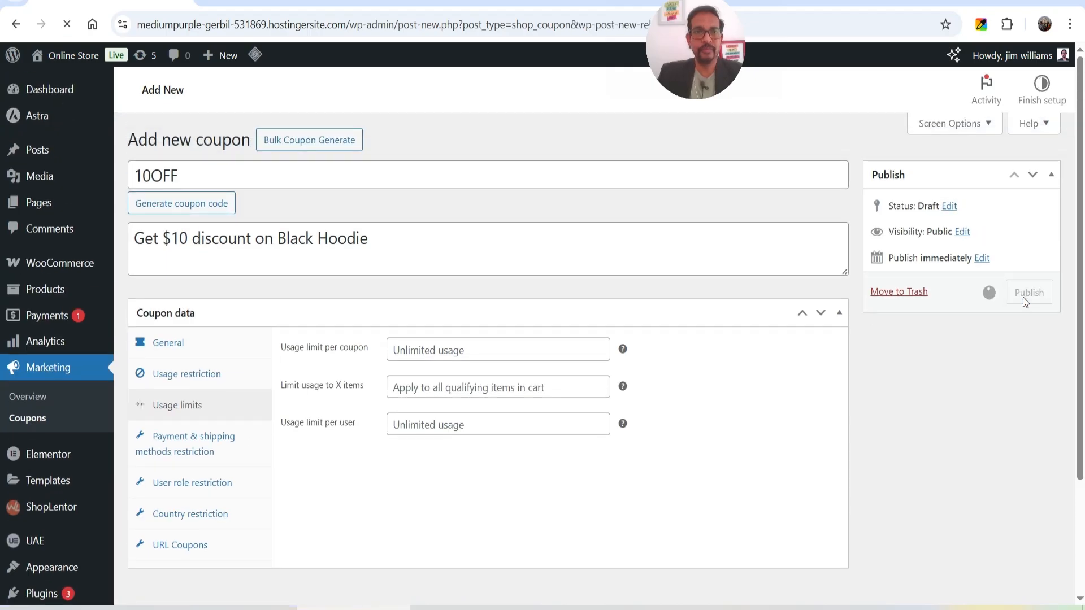
pyautogui.doubleClick(198, 229)
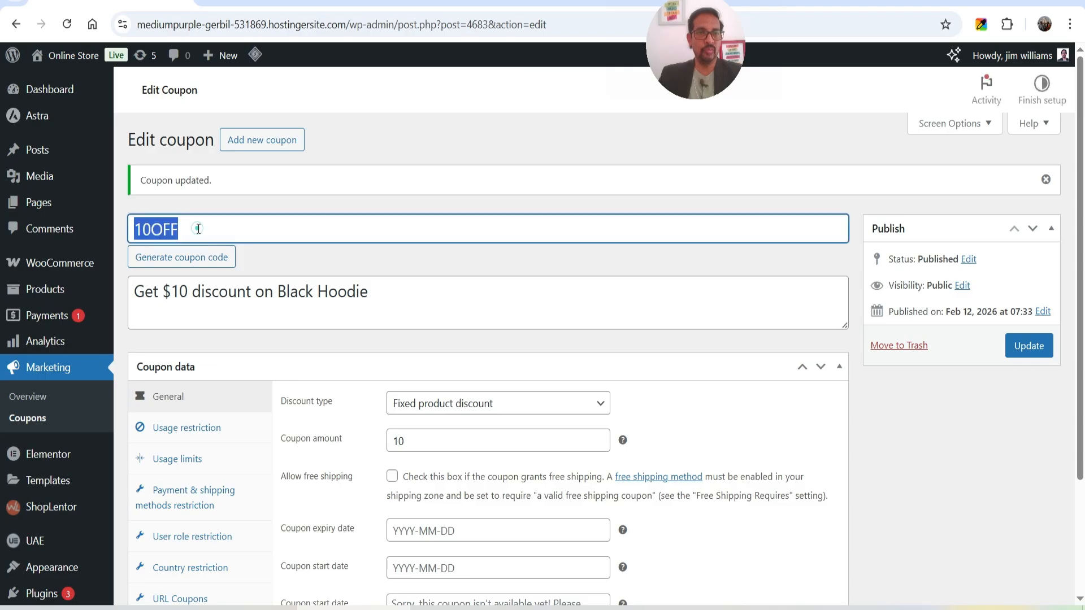
# Switch to the storefront cart, remove the FIXED50OFF coupon and try to apply 10OFF to the Dark Brown Jeans
pyautogui.click(263, 2)
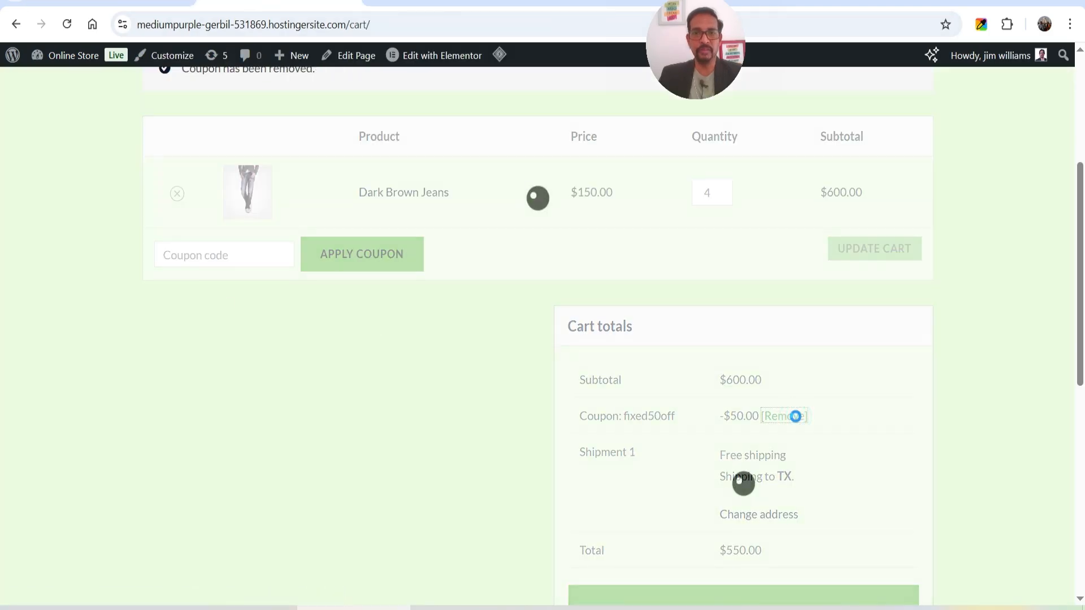
pyautogui.click(188, 334)
pyautogui.write('10OFF')
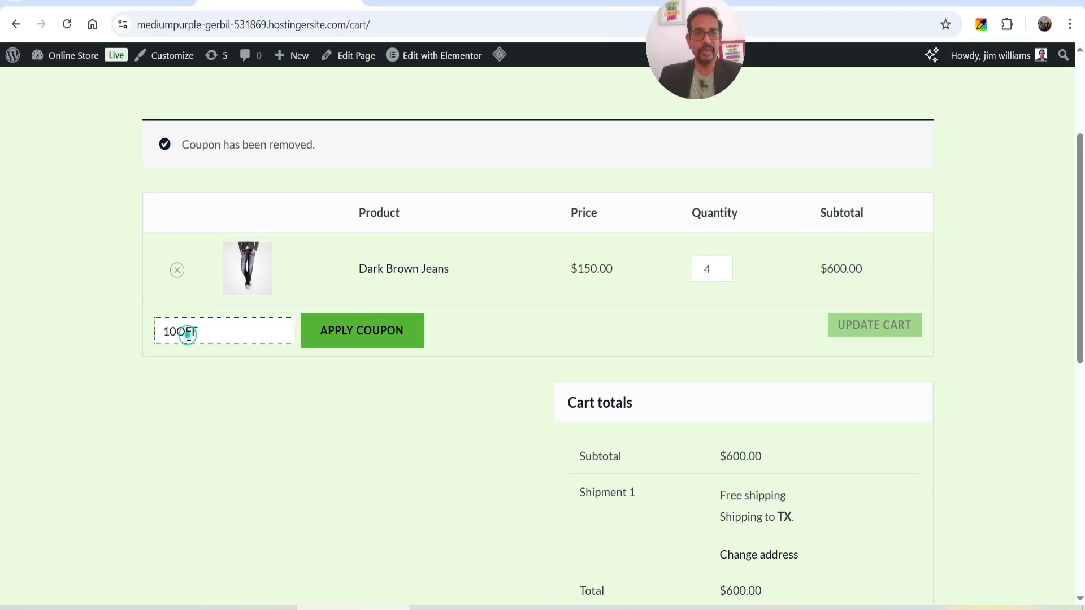
pyautogui.click(348, 339)
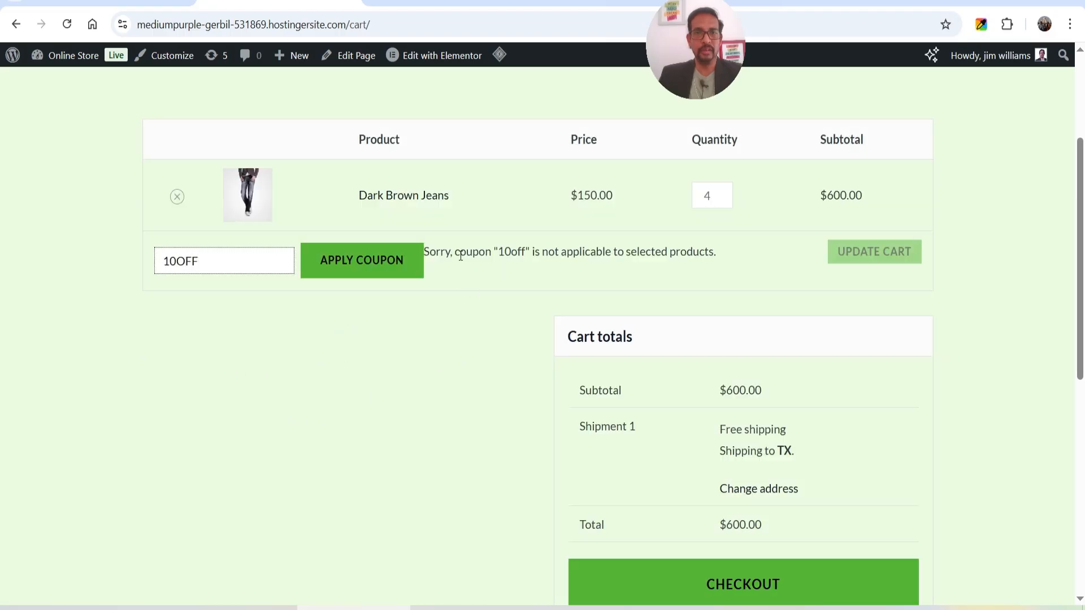
pyautogui.scroll(-2, 459, 257)
pyautogui.scroll(3, 552, 246)
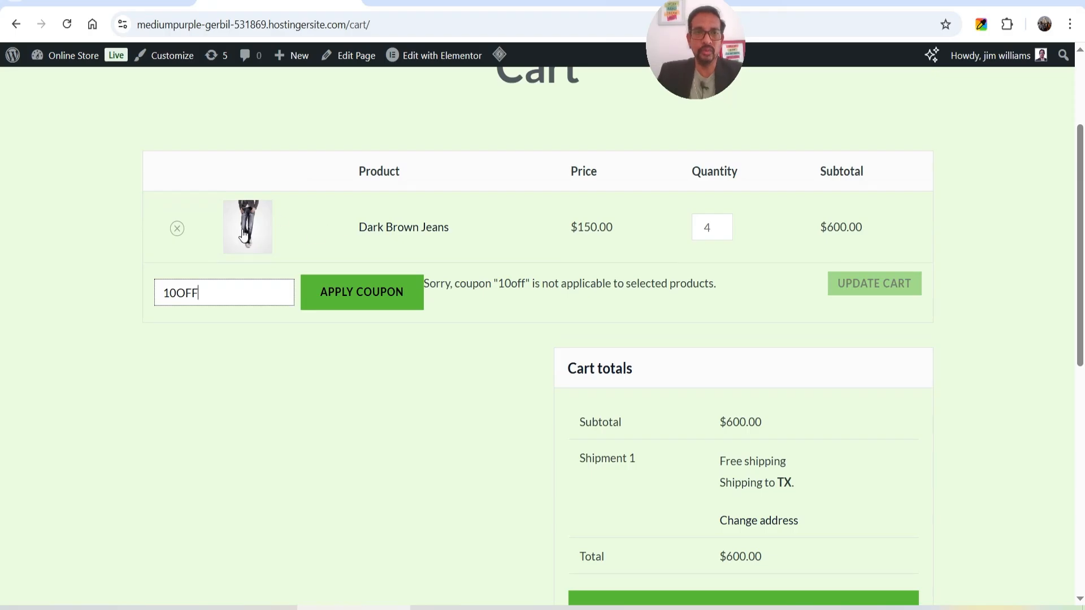
# Remove the Dark Brown Jeans from the cart and open the store's Men category
pyautogui.click(177, 229)
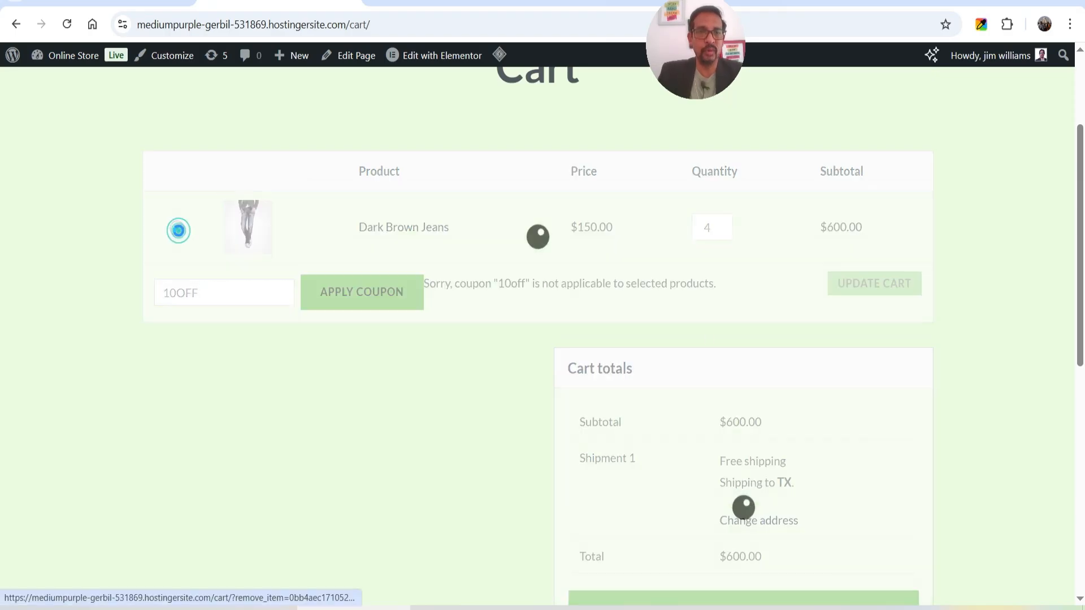
pyautogui.scroll(3, 339, 238)
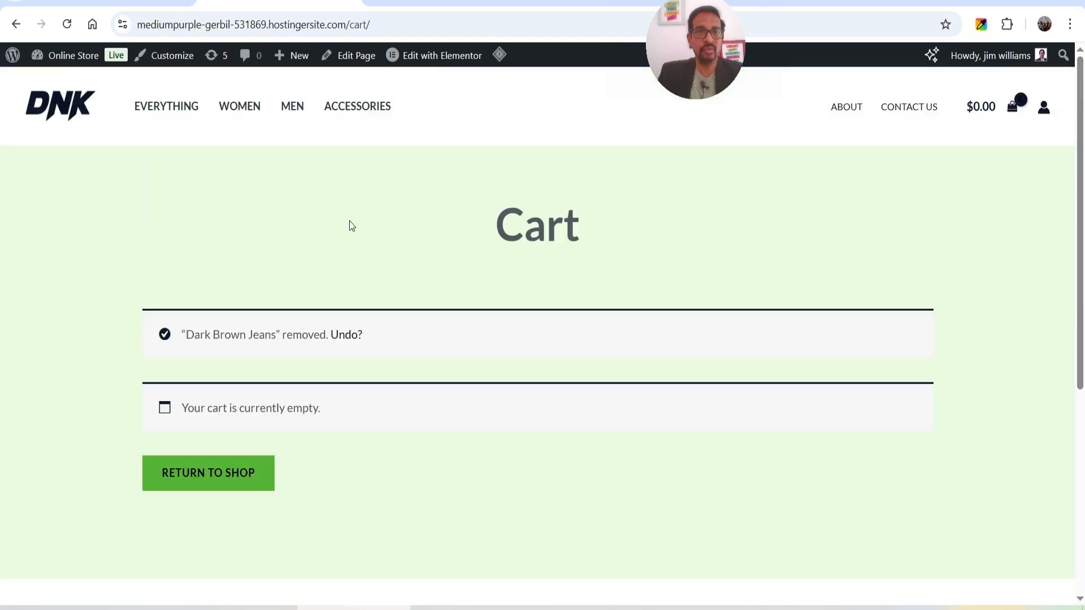
pyautogui.click(292, 108)
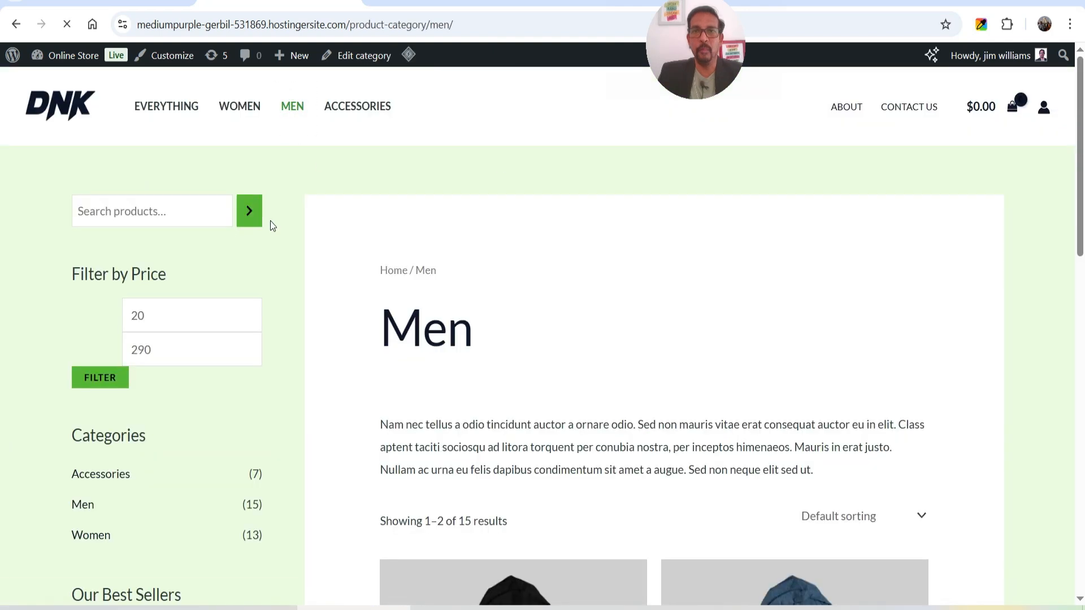
# Add the Black Hoodie from the Men category to the cart and view the cart
pyautogui.scroll(-10, 597, 220)
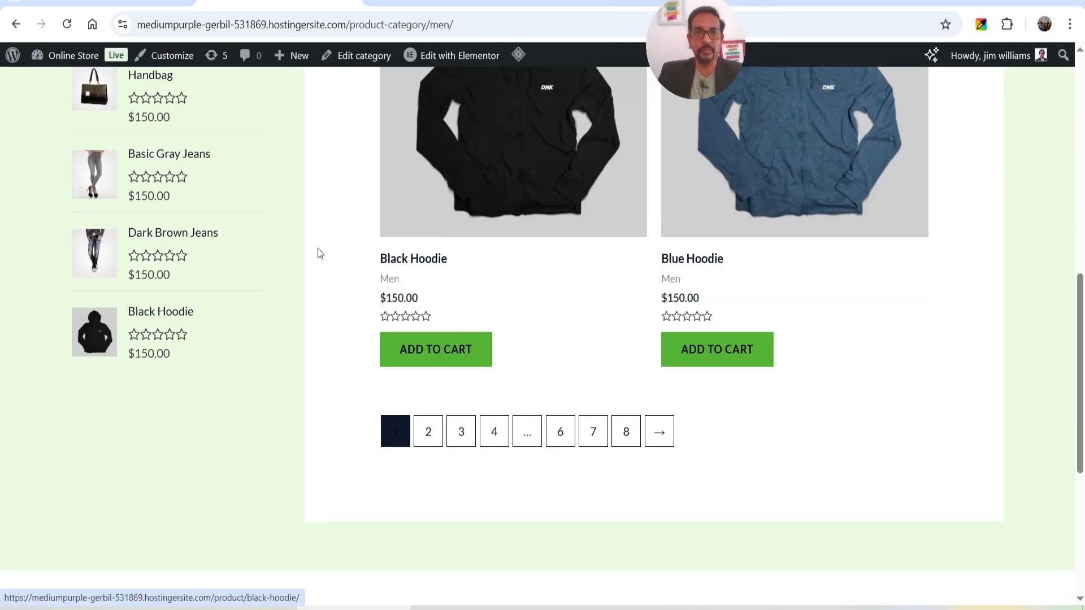
pyautogui.click(435, 350)
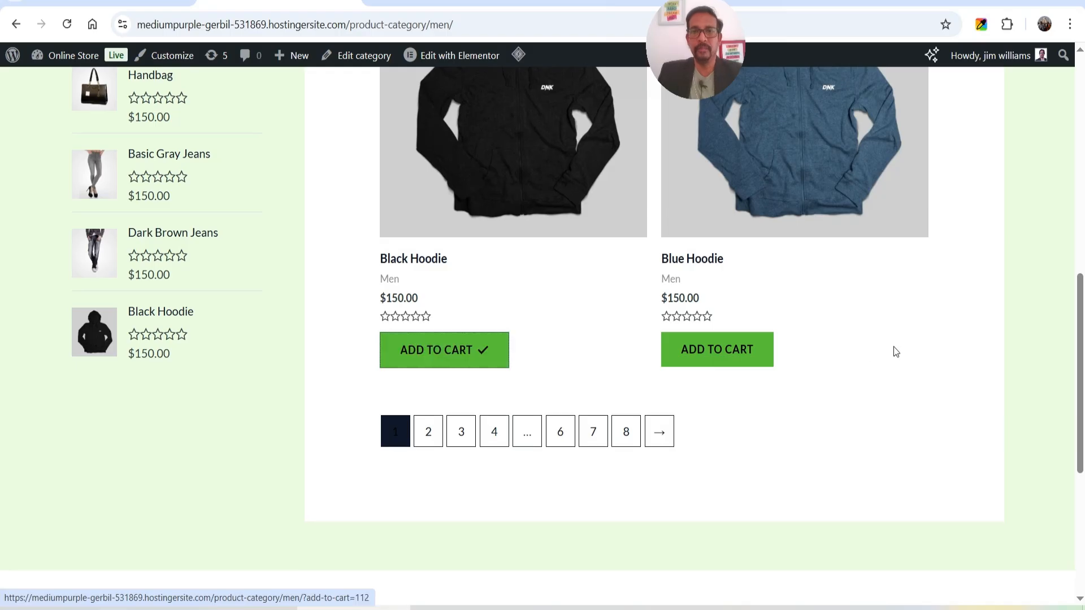
pyautogui.scroll(10, 1015, 241)
pyautogui.click(978, 116)
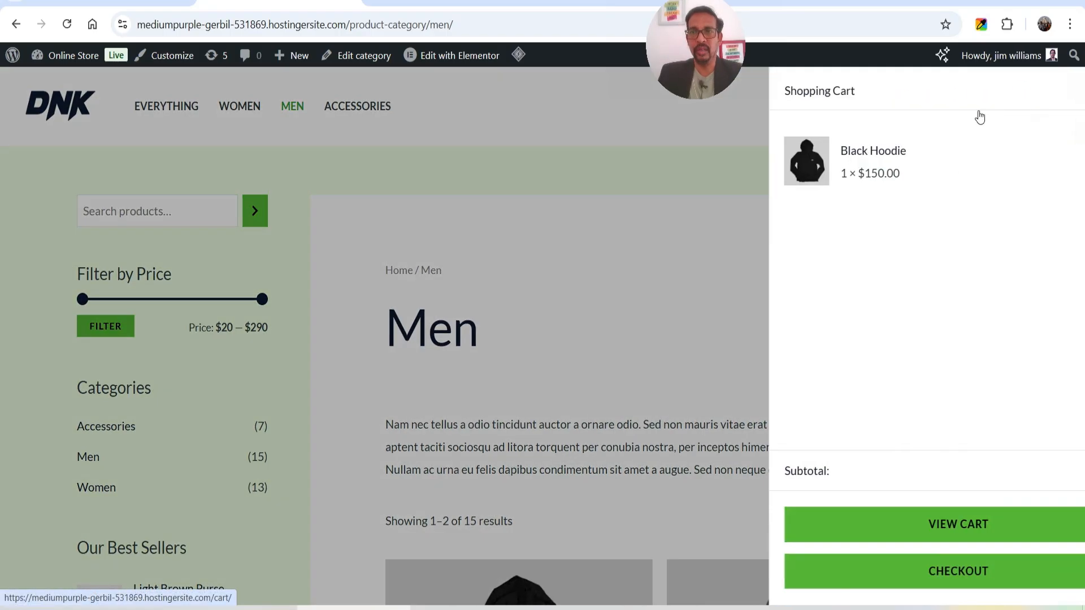
pyautogui.click(890, 523)
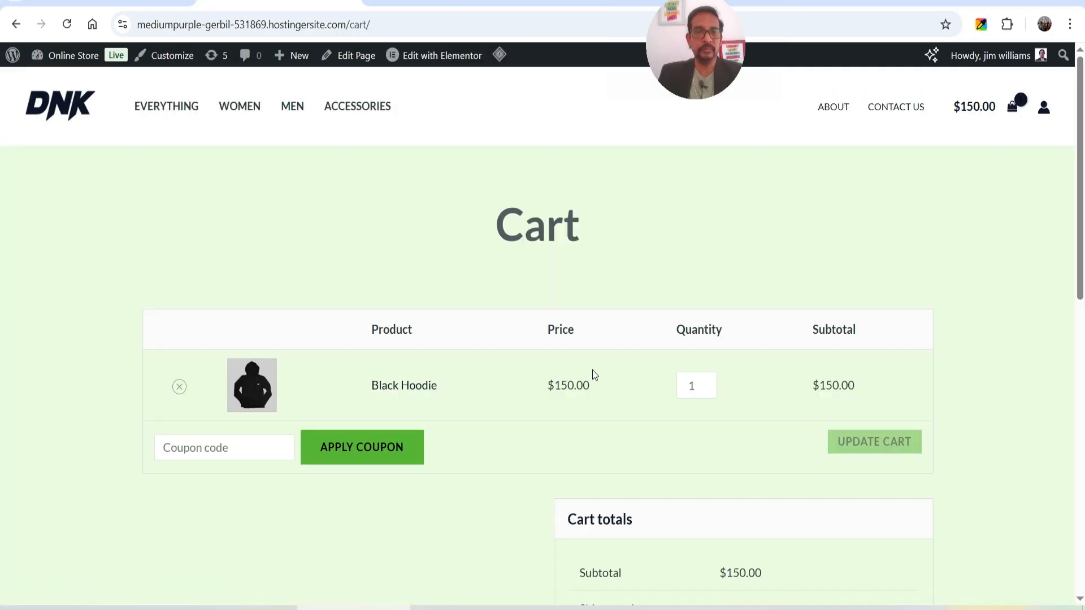
# Apply the 10OFF coupon to the Black Hoodie order, check the discount, and remove the hoodie from the cart
pyautogui.scroll(-3, 601, 256)
pyautogui.click(233, 296)
pyautogui.write('10OFF')
pyautogui.click(351, 308)
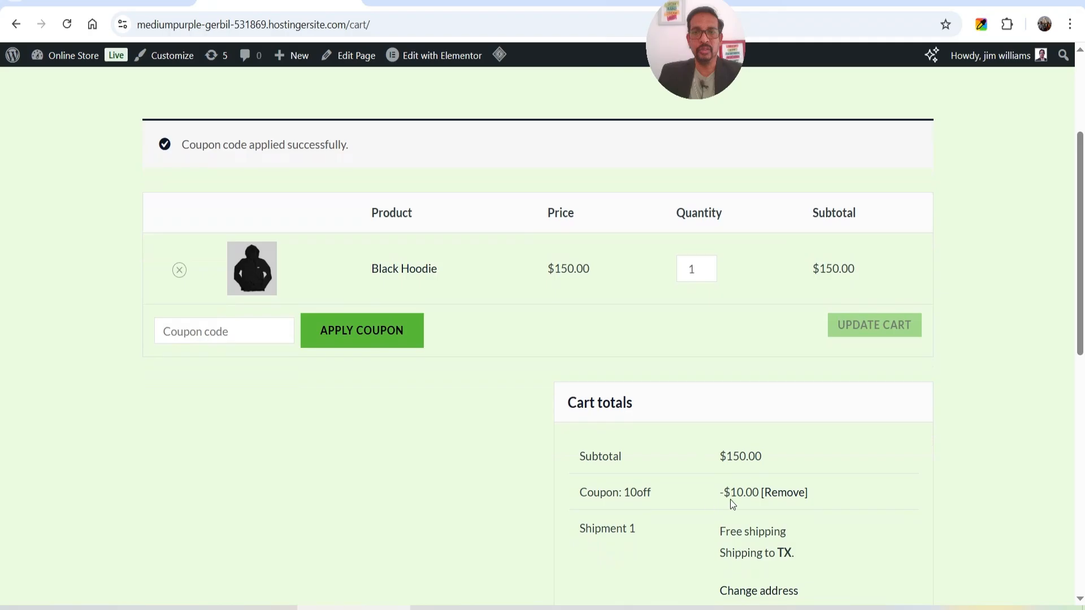
pyautogui.moveTo(732, 490); pyautogui.dragTo(753, 491)
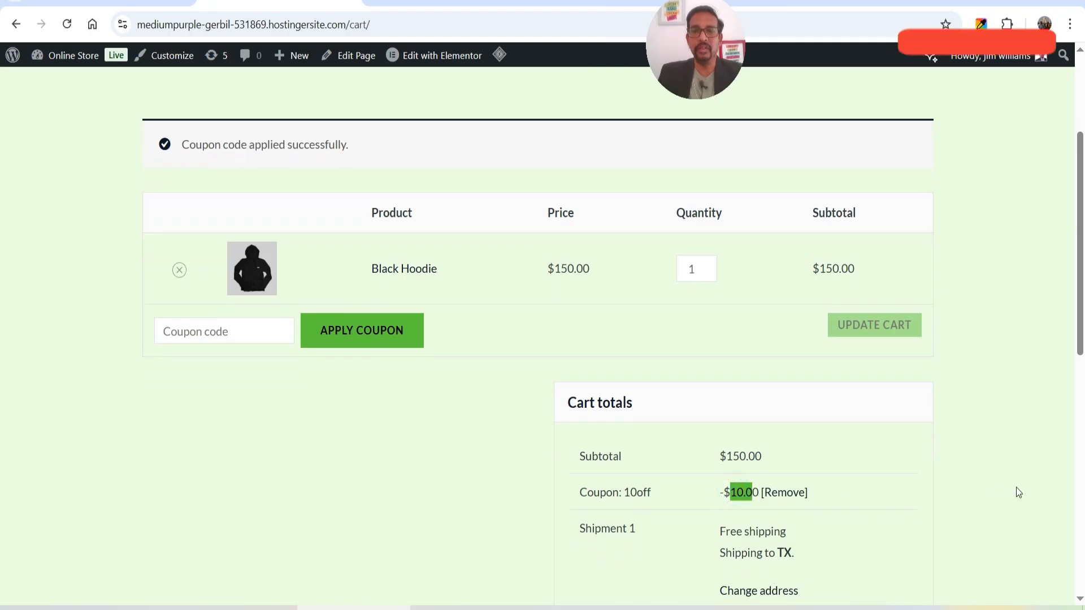
pyautogui.click(995, 464)
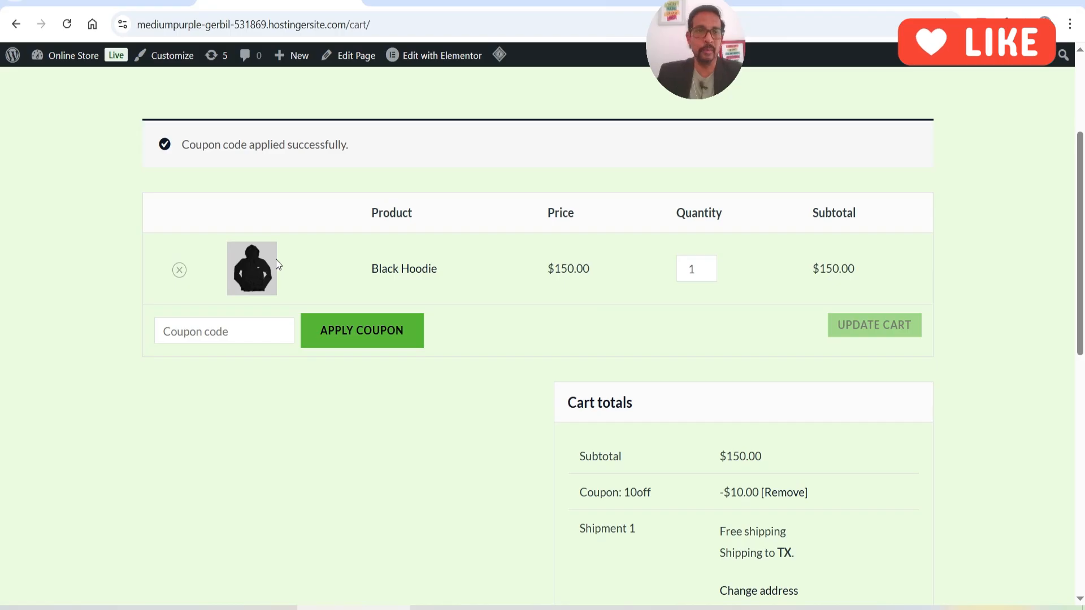
pyautogui.click(179, 270)
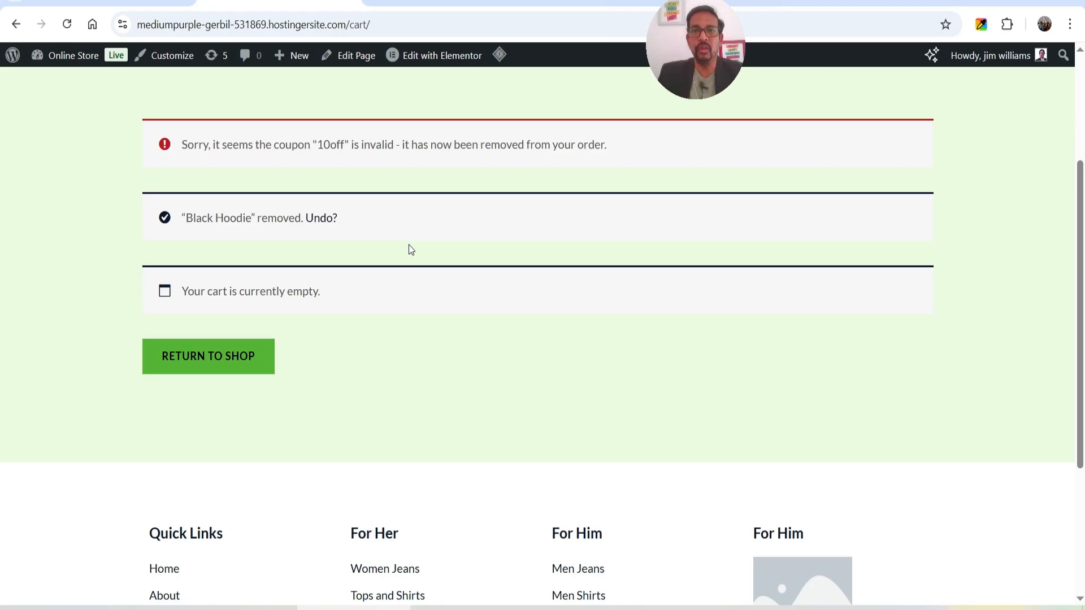
# Switch to the WordPress dashboard and activate the ShopLentor Pro plugin
pyautogui.click(87, 3)
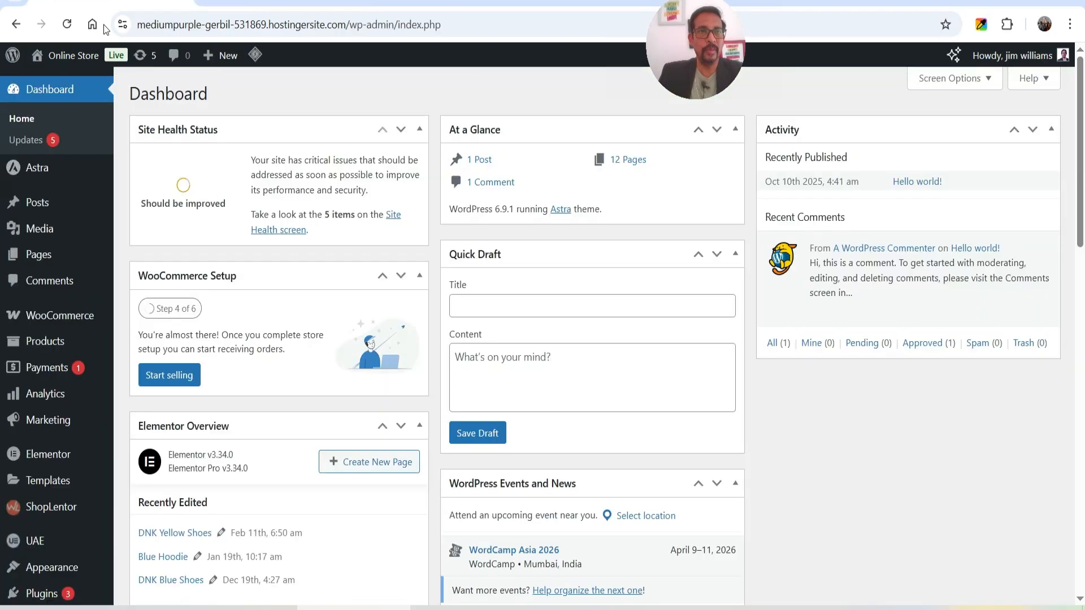
pyautogui.scroll(-3, 414, 226)
pyautogui.click(35, 446)
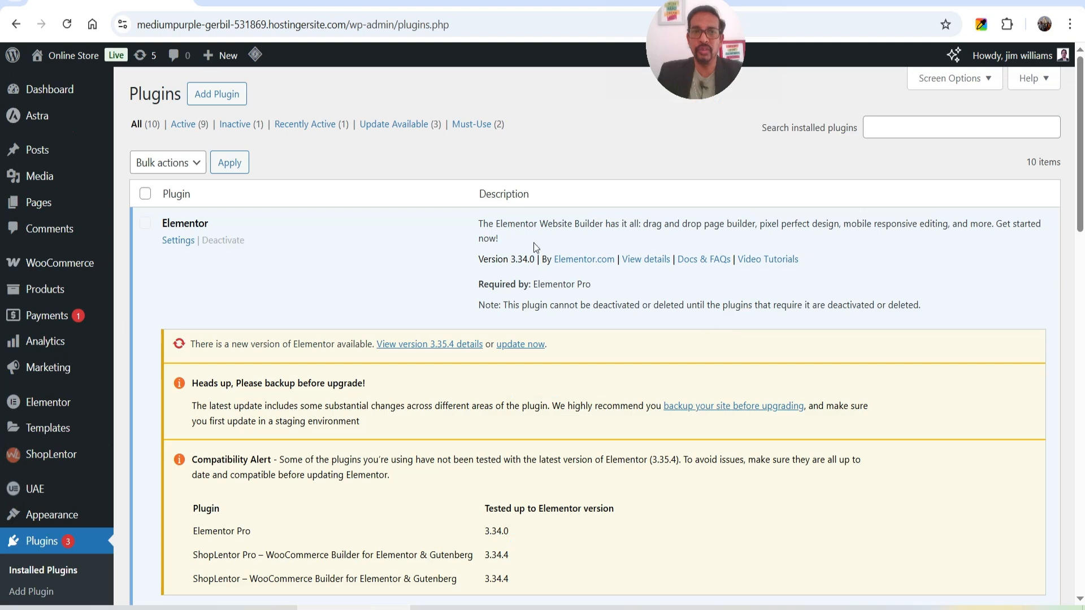
pyautogui.scroll(-12, 453, 239)
pyautogui.scroll(-3, 431, 231)
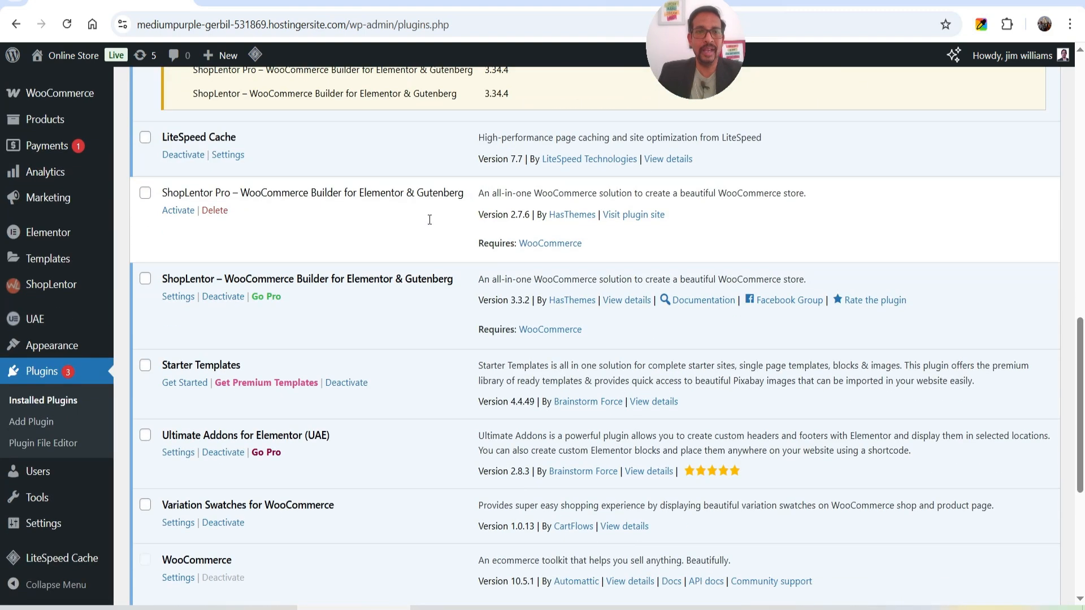
pyautogui.click(175, 212)
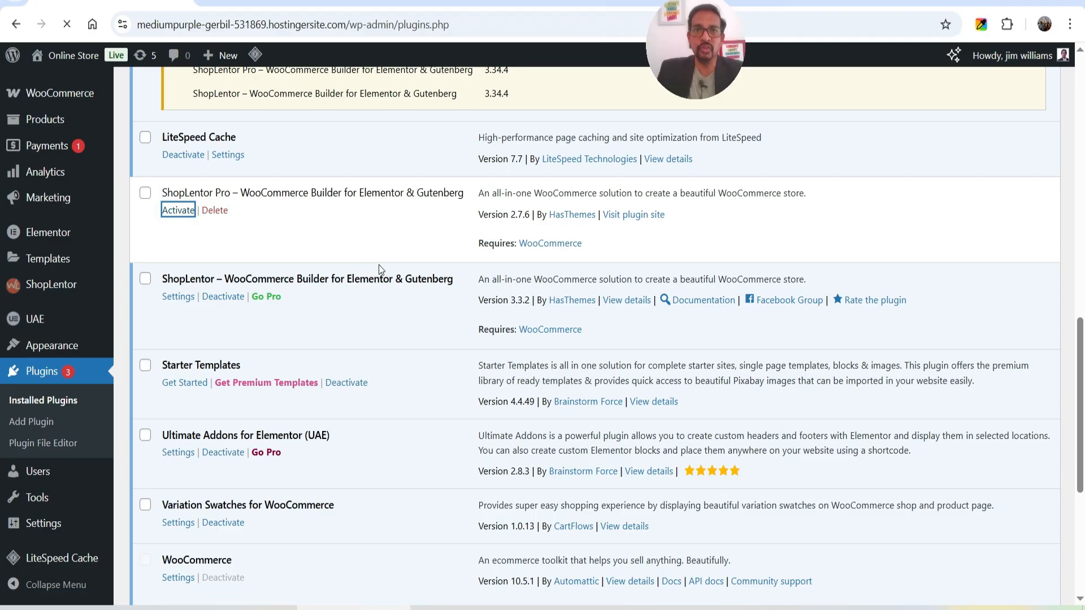
pyautogui.scroll(-4, 524, 246)
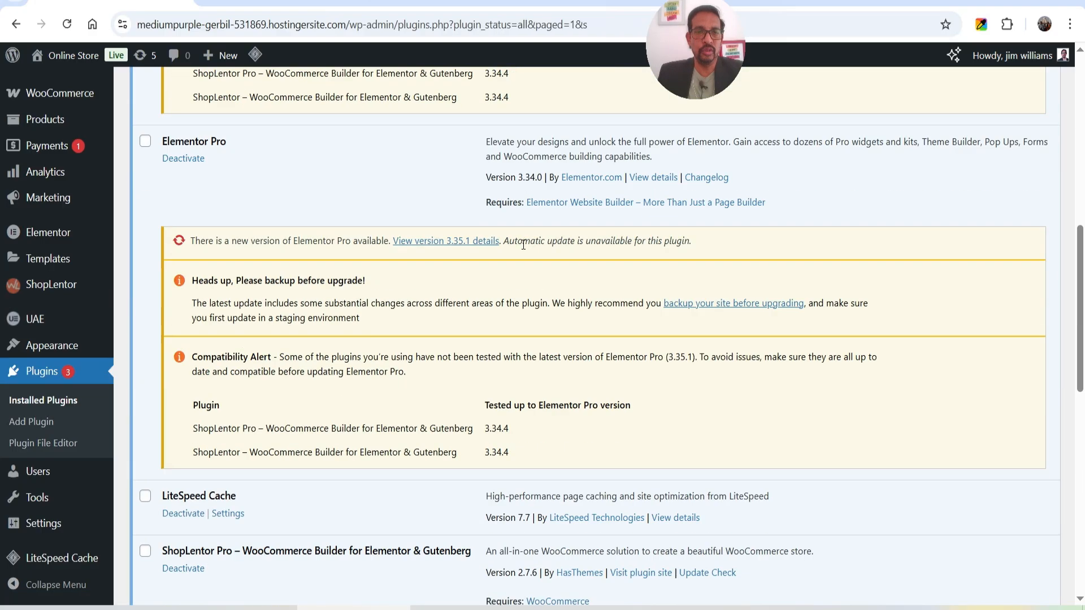
pyautogui.scroll(10, 524, 246)
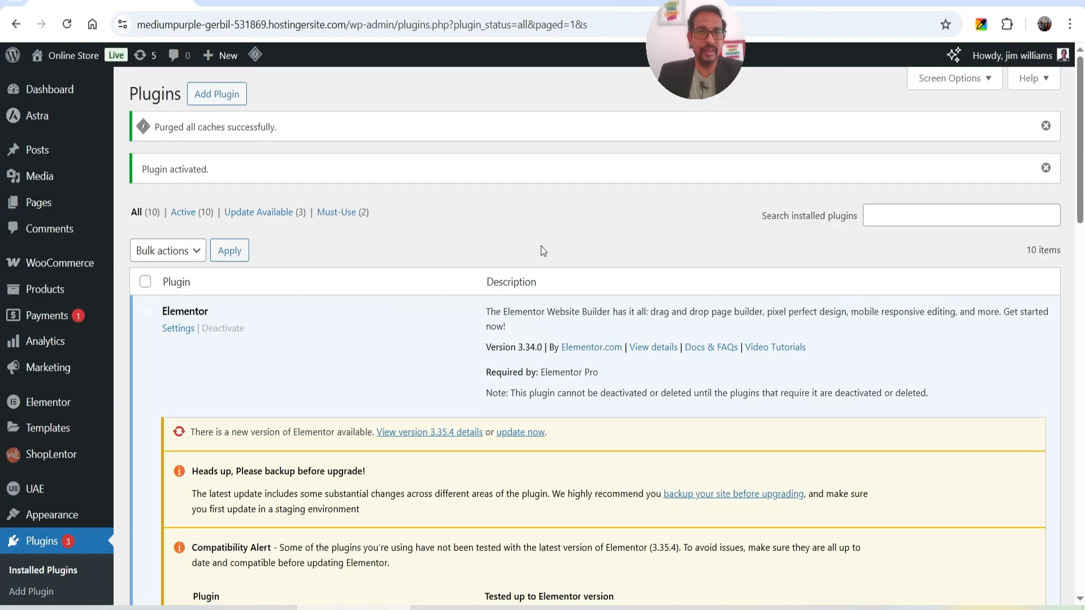
# Enable URL Coupons in ShopLentor's Advanced Coupon module and save the module's settings
pyautogui.moveTo(49, 454)
pyautogui.click(152, 464)
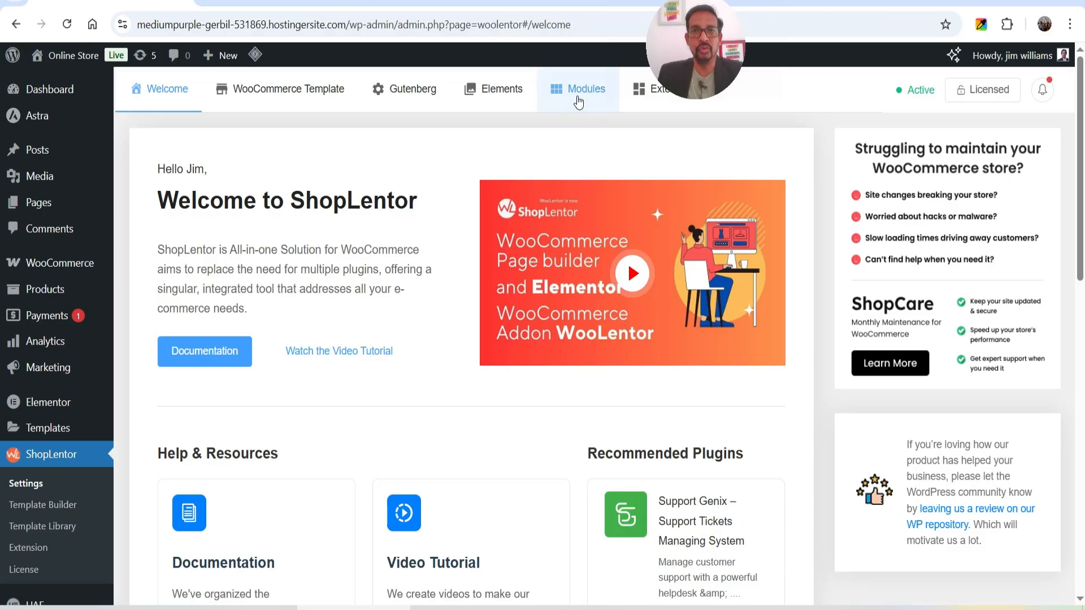
pyautogui.click(576, 95)
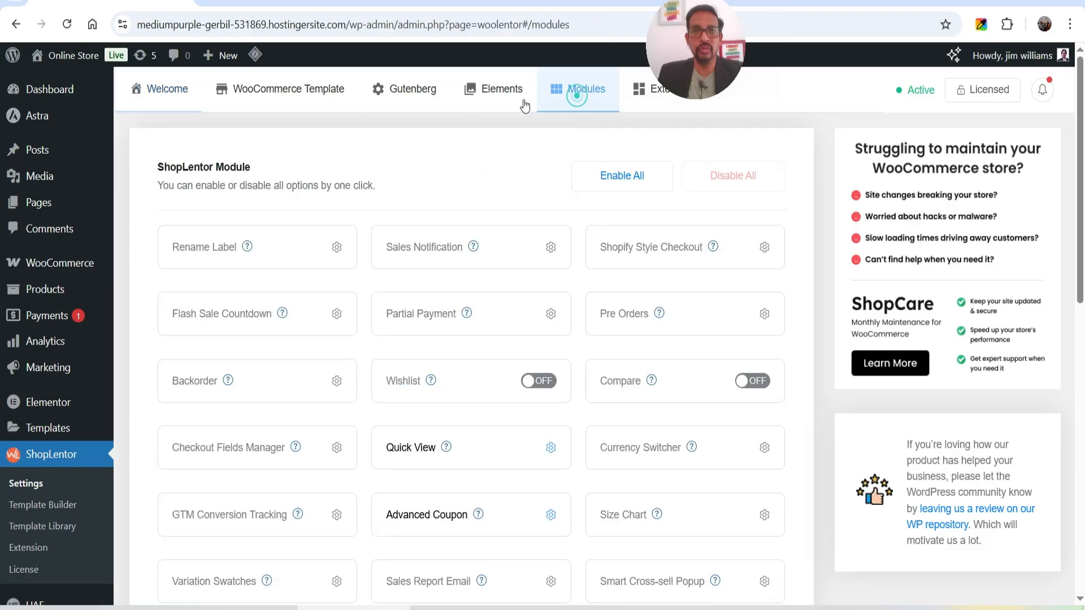
pyautogui.scroll(-4, 412, 305)
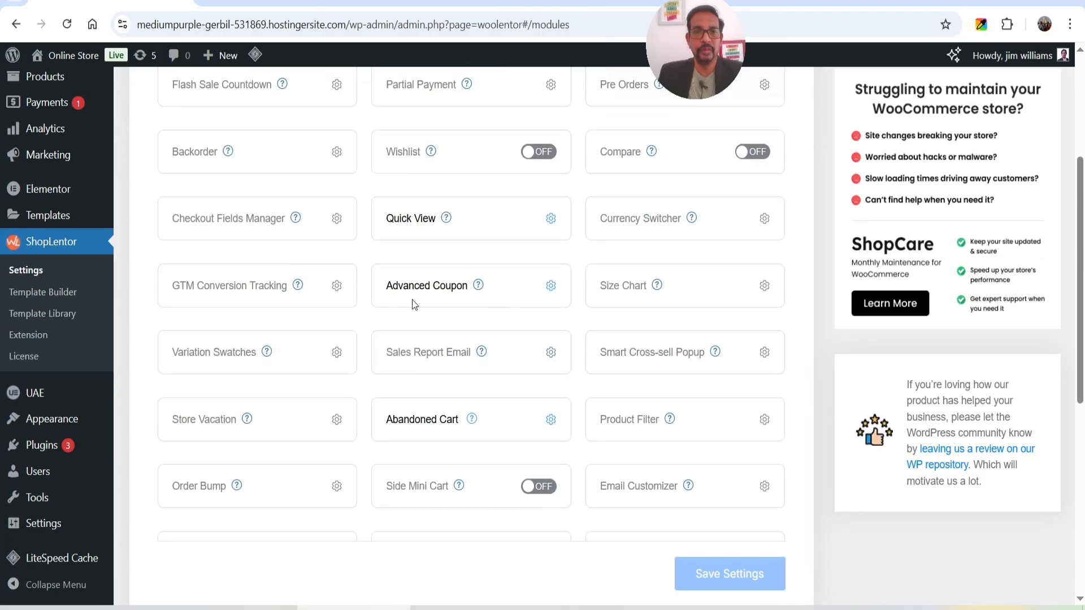
pyautogui.click(551, 286)
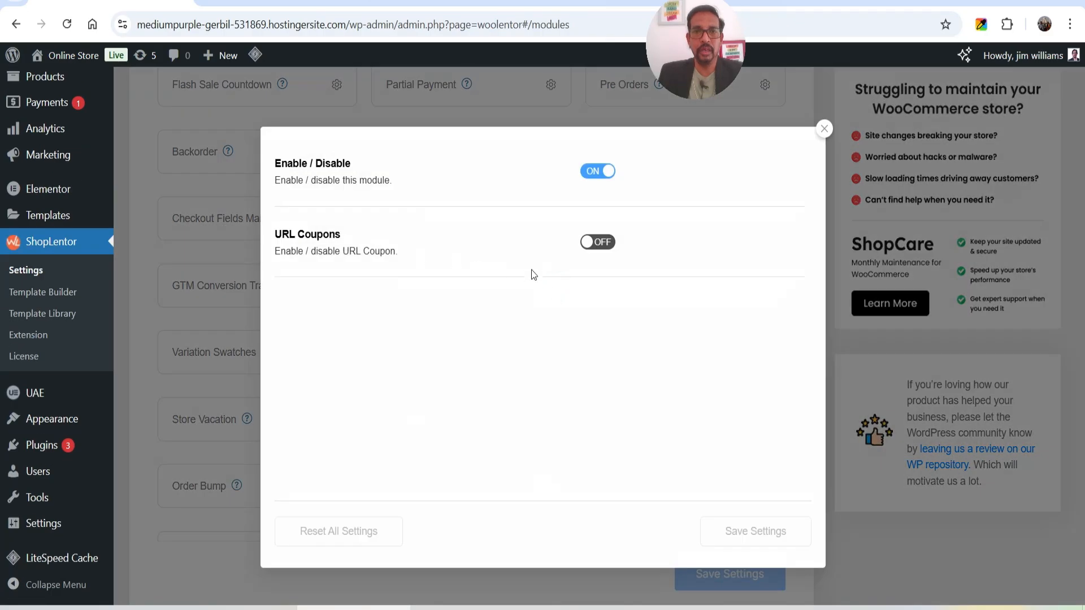
pyautogui.click(593, 244)
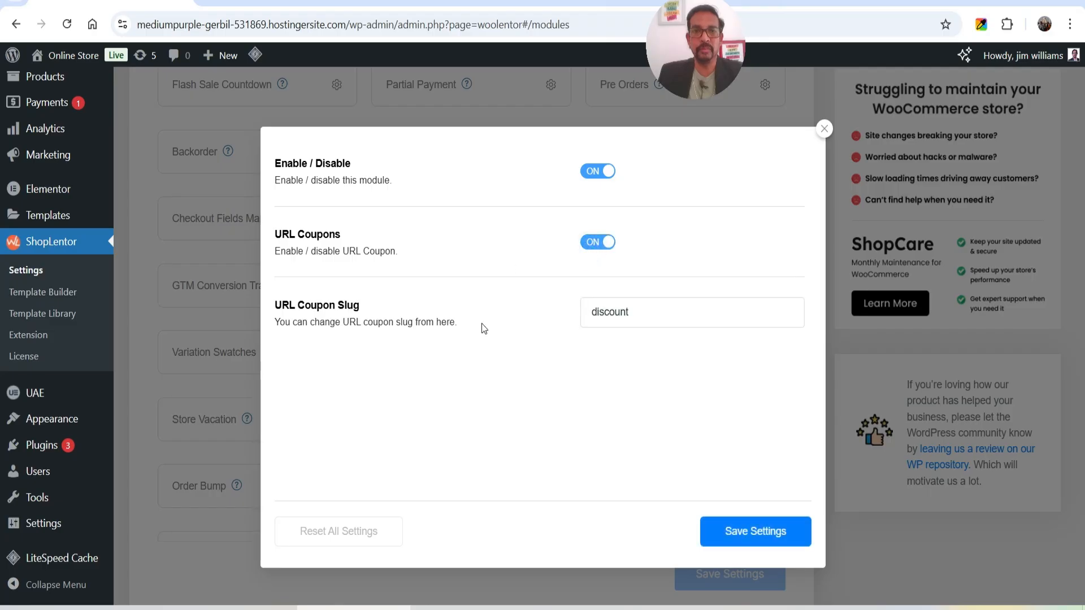
pyautogui.click(645, 320)
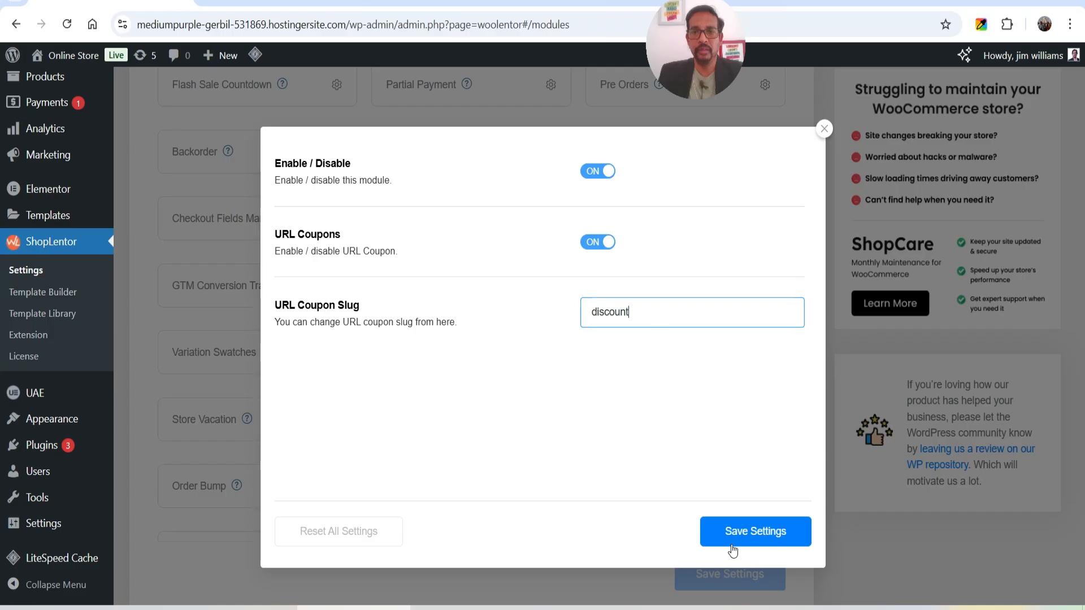
pyautogui.click(755, 540)
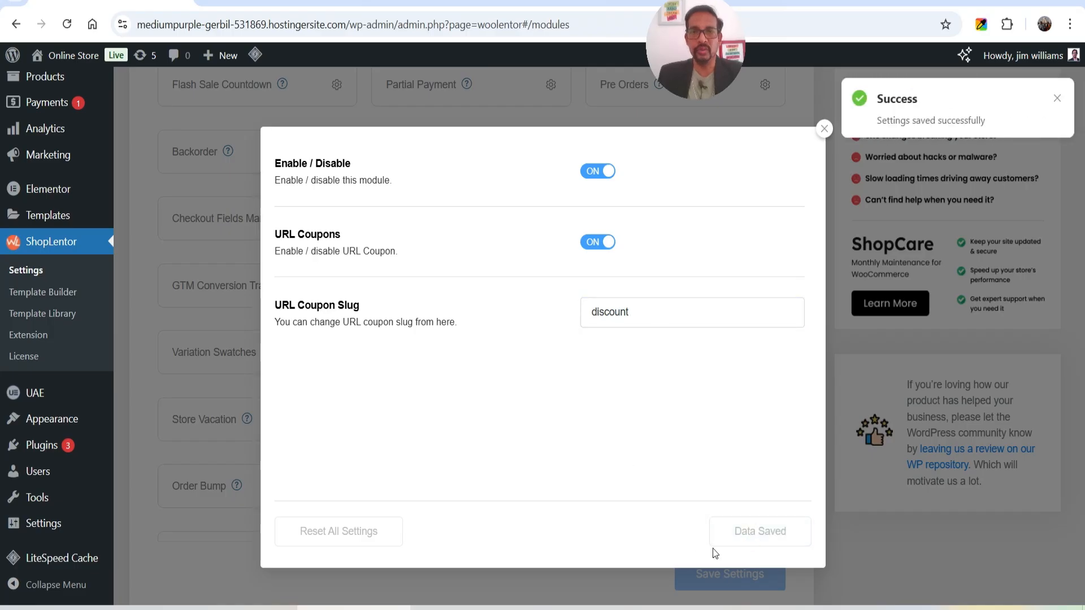
pyautogui.click(823, 129)
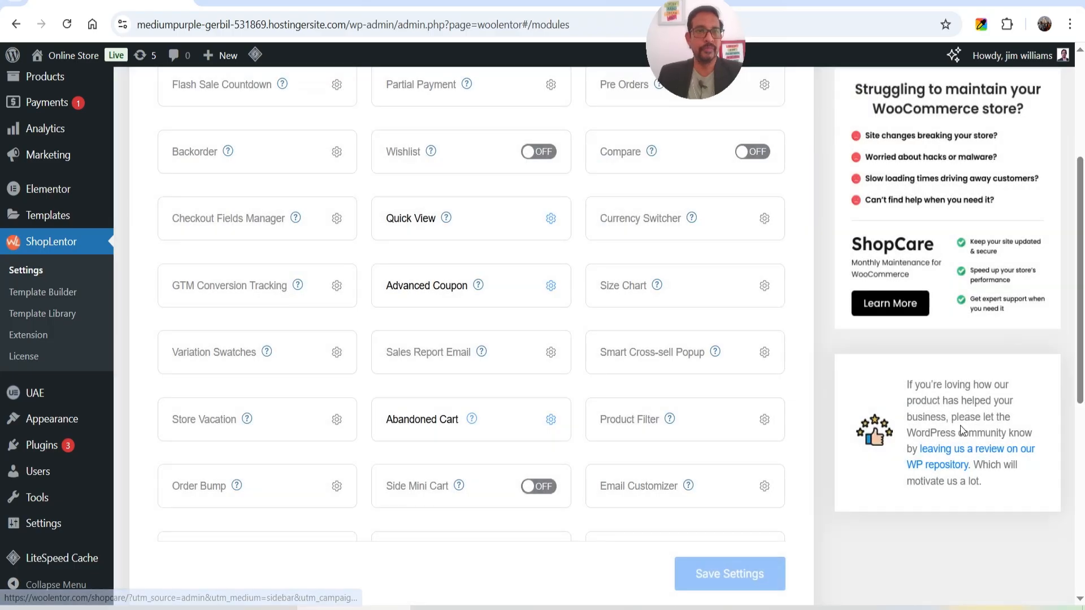
# Open the off20 coupon from the store's coupon list for editing
pyautogui.moveTo(52, 157)
pyautogui.click(146, 179)
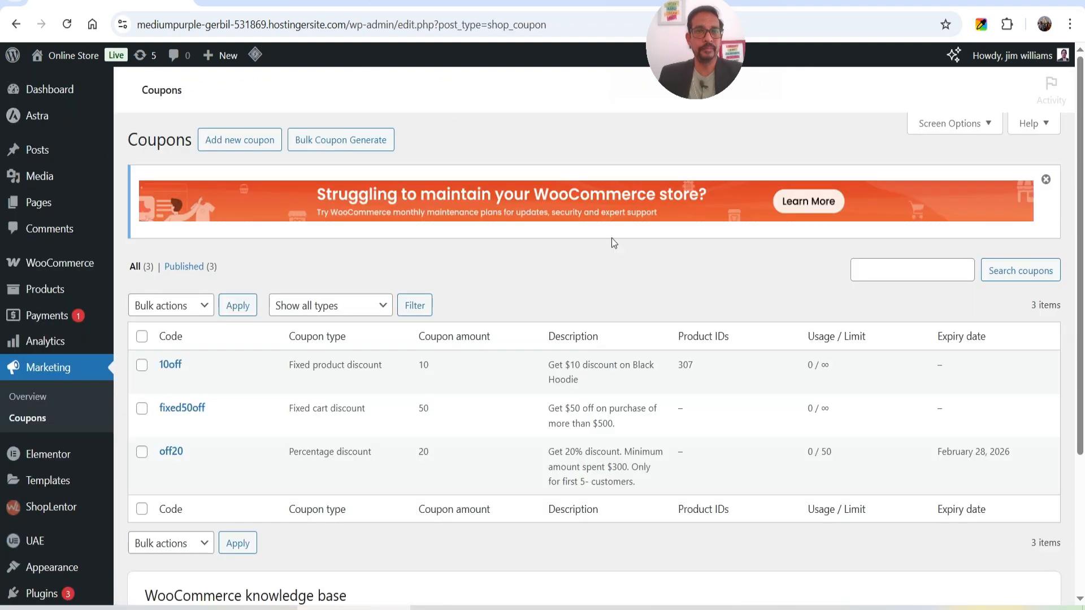
pyautogui.scroll(-3, 419, 261)
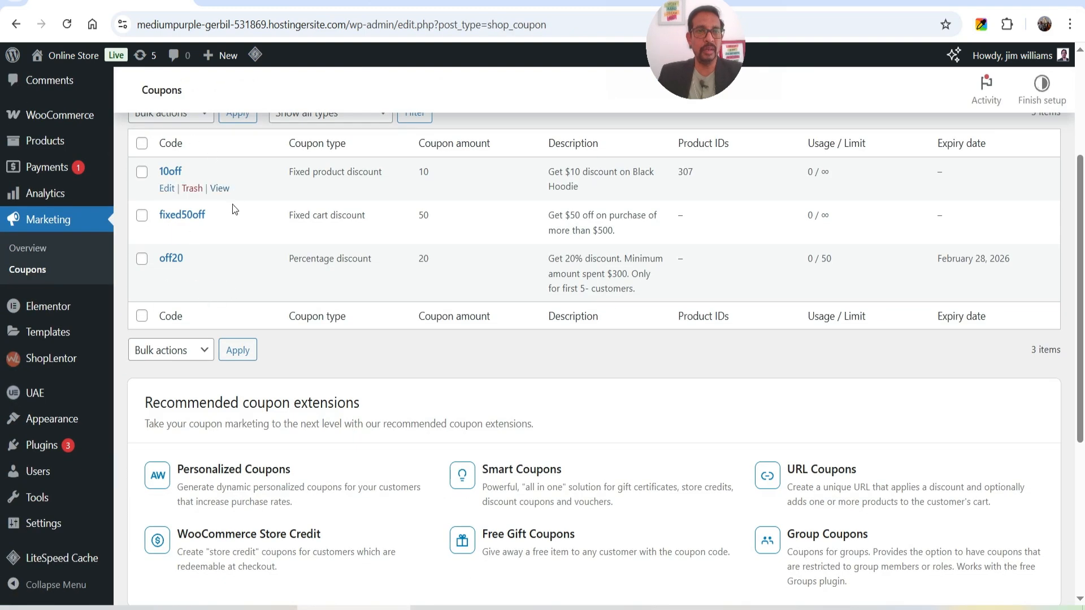
pyautogui.click(169, 276)
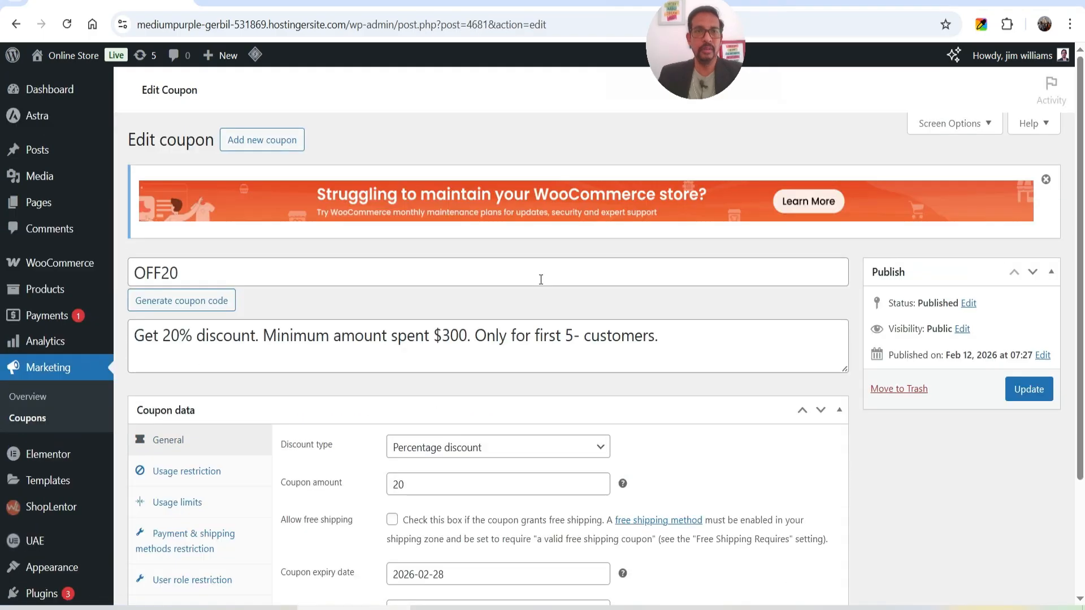
# Examine the coupon's payment and shipping method restrictions, including the selectable payment methods
pyautogui.scroll(-3, 217, 393)
pyautogui.click(192, 396)
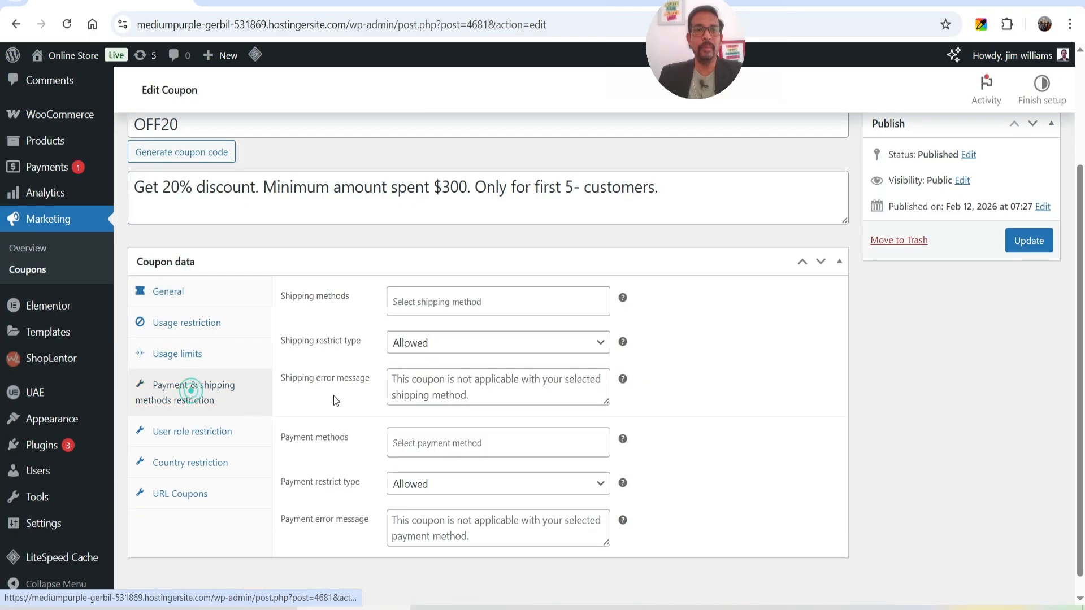
pyautogui.scroll(-1, 661, 330)
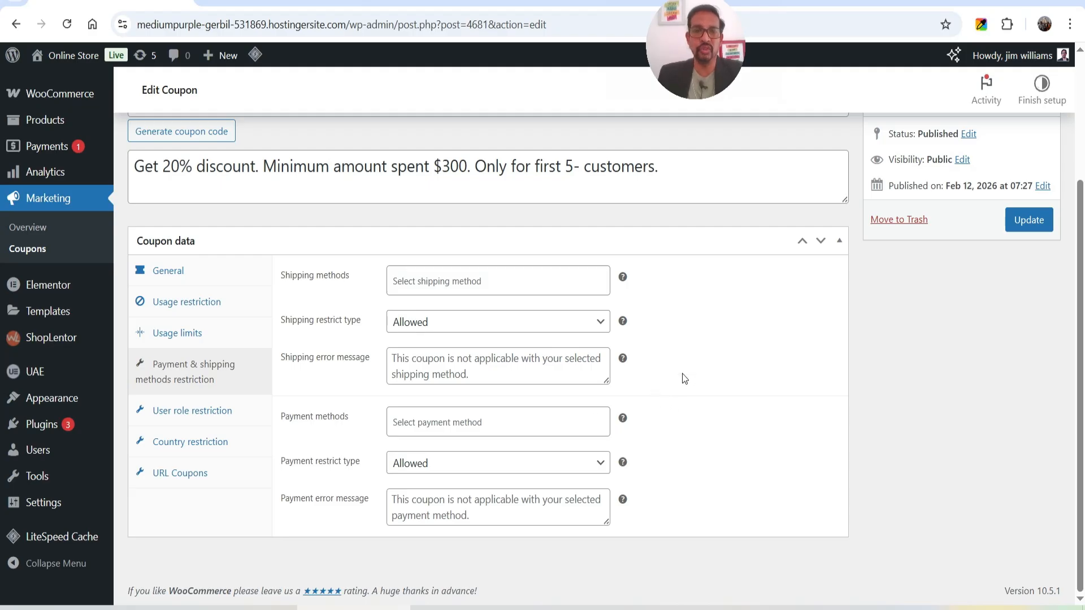
pyautogui.click(470, 415)
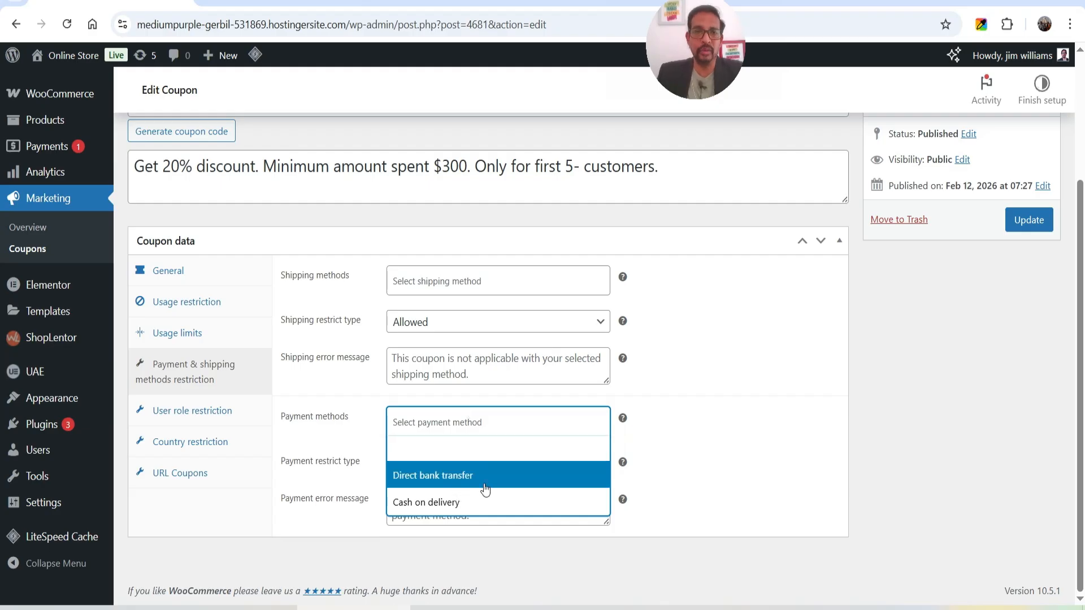
pyautogui.click(793, 399)
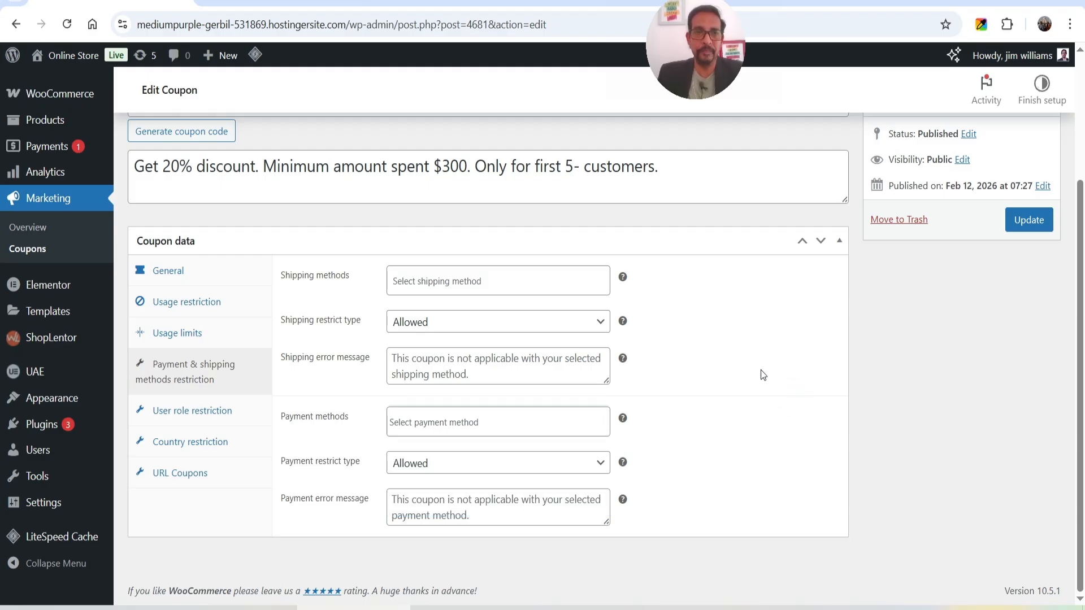
# Enable URL coupons for OFF20 and paste its coupon URL, ending in /discount/off20/, as the modified coupon URL
pyautogui.click(188, 478)
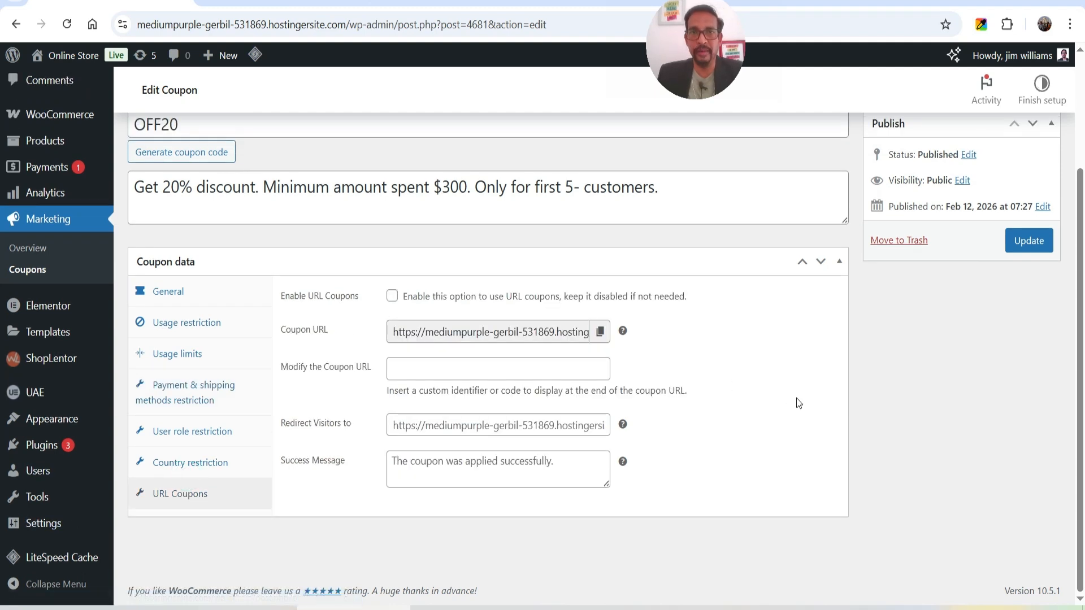
pyautogui.click(393, 297)
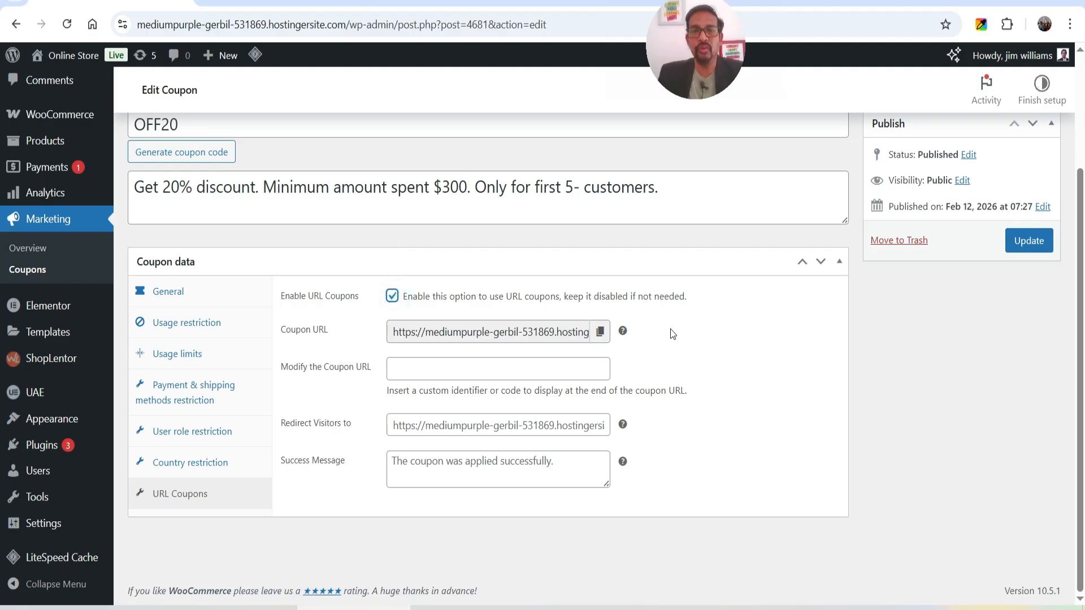
pyautogui.click(553, 339)
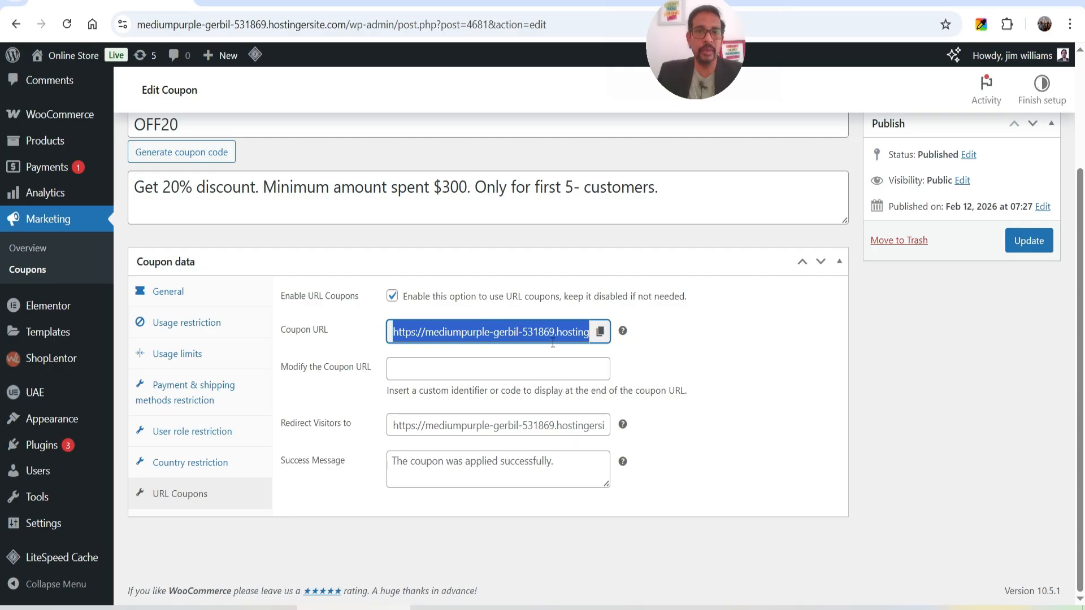
pyautogui.click(443, 362)
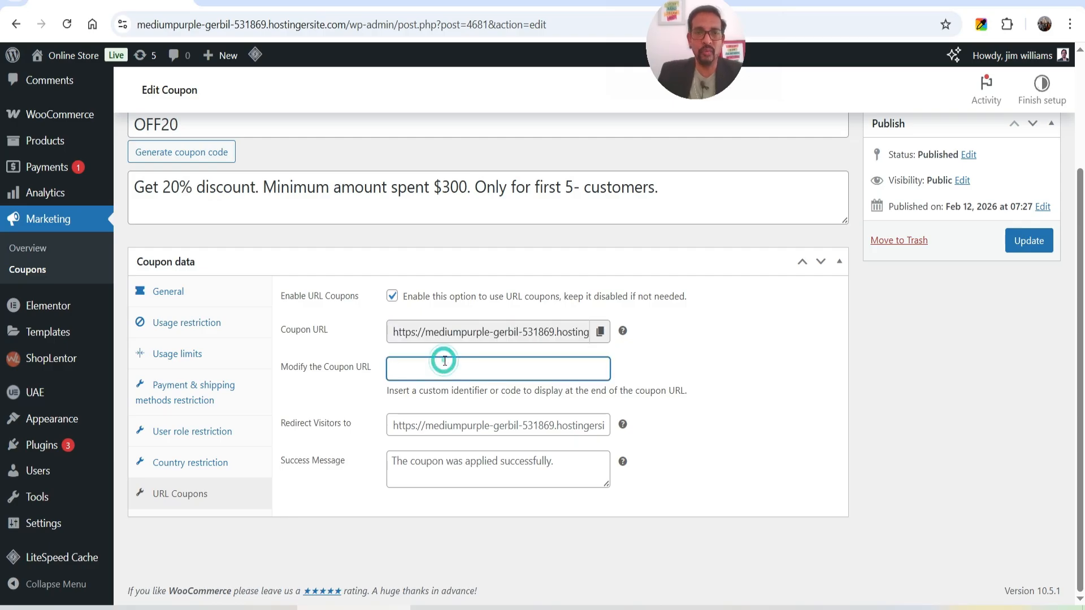
pyautogui.hotkey('ctrl', 'v')
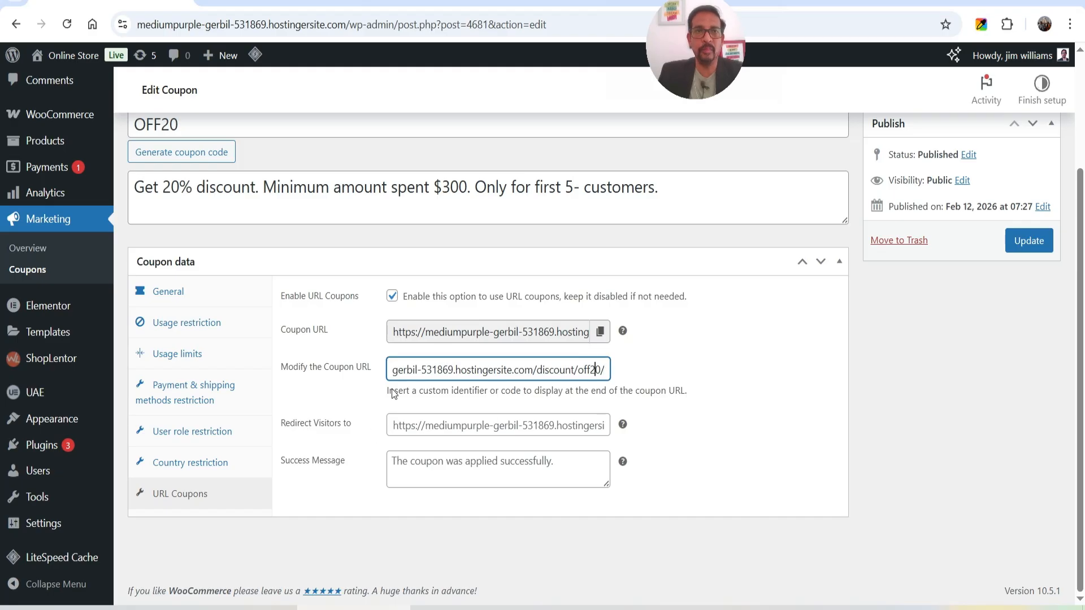
# Copy the store's cart page URL, set it as OFF20's visitor redirect address, and update the coupon
pyautogui.click(243, 2)
pyautogui.click(412, 22)
pyautogui.hotkey('ctrl', 'c')
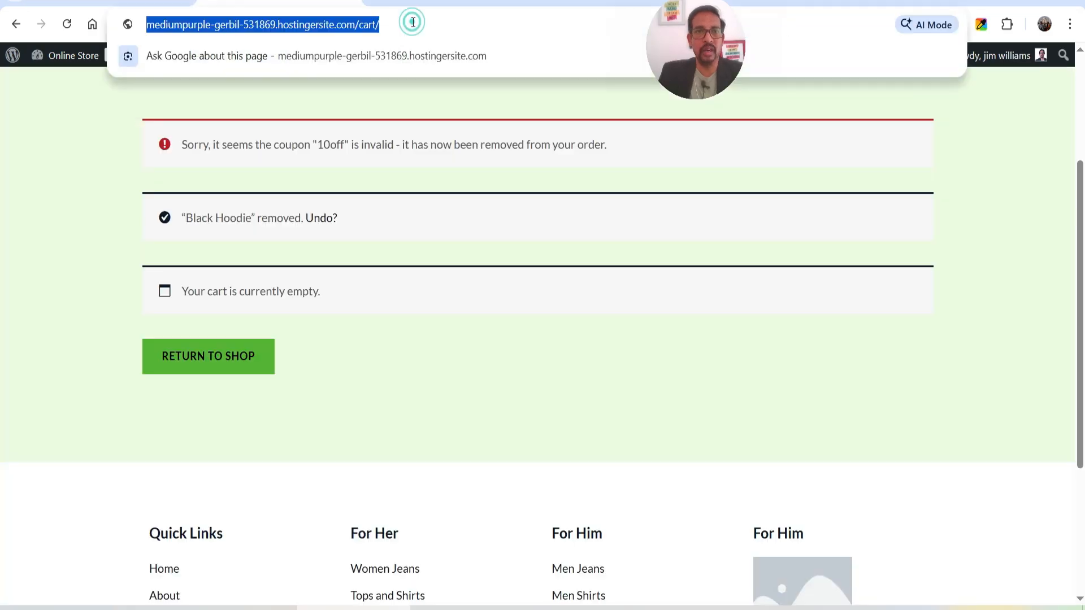
pyautogui.click(2, 201)
pyautogui.click(116, 2)
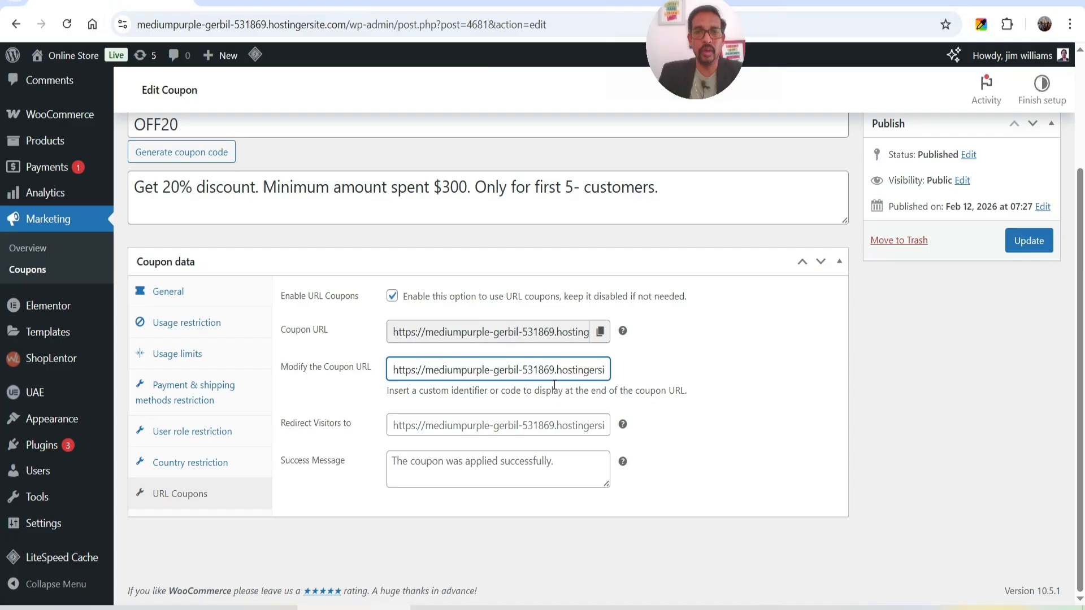
pyautogui.click(464, 427)
pyautogui.hotkey('ctrl', 'v')
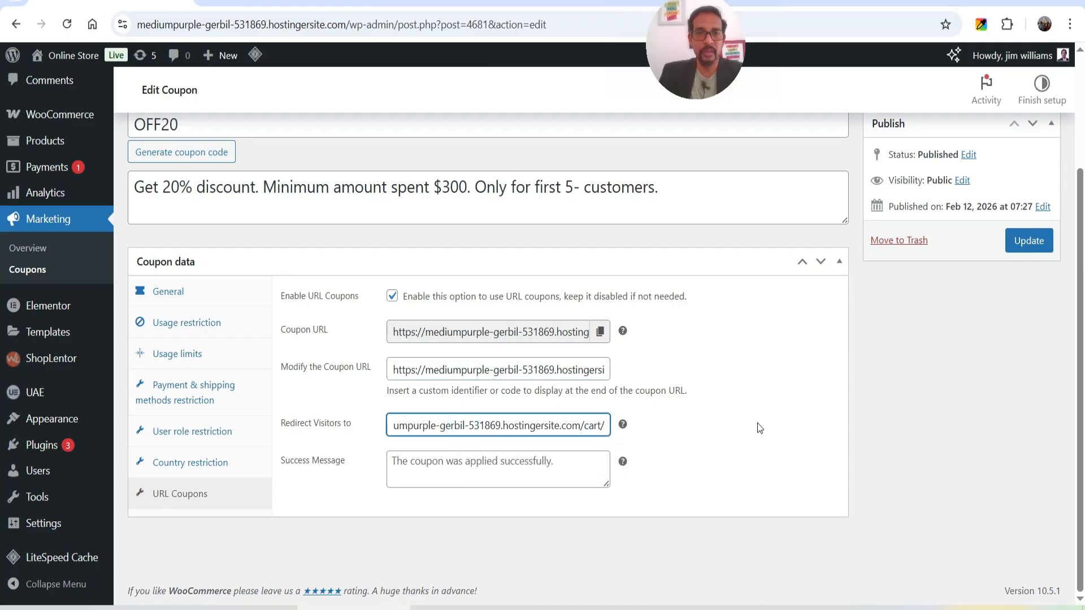
pyautogui.click(1028, 242)
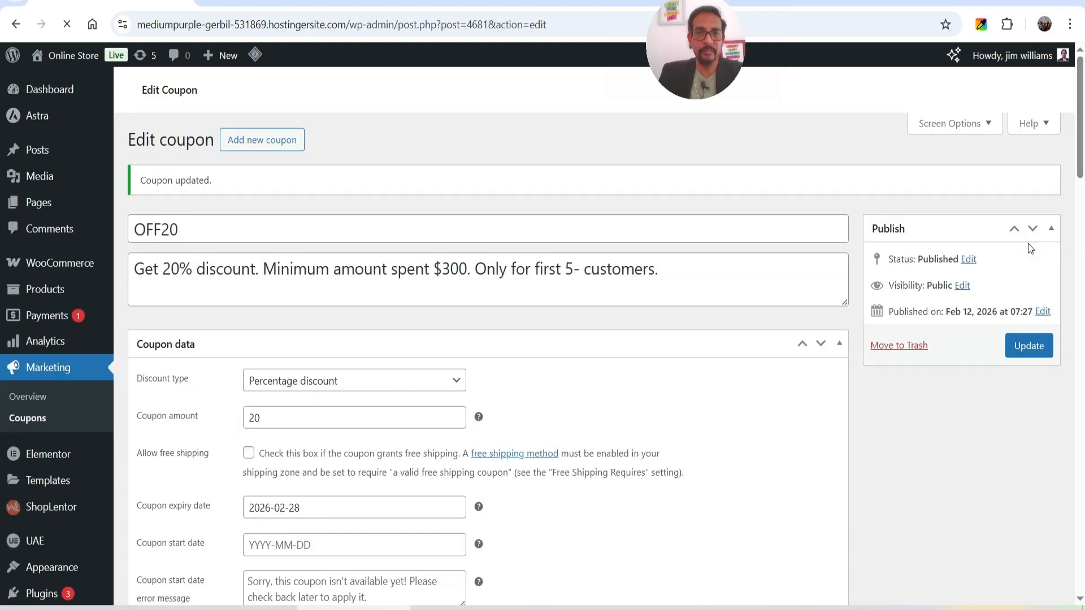
pyautogui.scroll(-2, 1029, 248)
# Add the Light Brown Purse, Blue Denim Shorts, Blue Denim Jeans and Basic Gray Jeans to the cart from the store's home page
pyautogui.click(277, 2)
pyautogui.scroll(3, 616, 285)
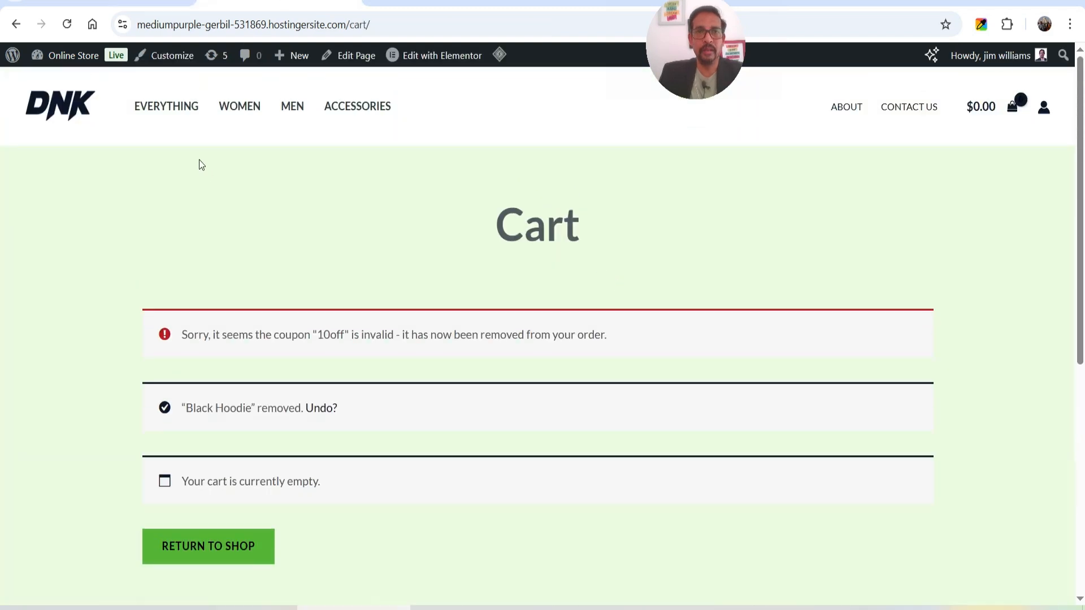
pyautogui.click(61, 105)
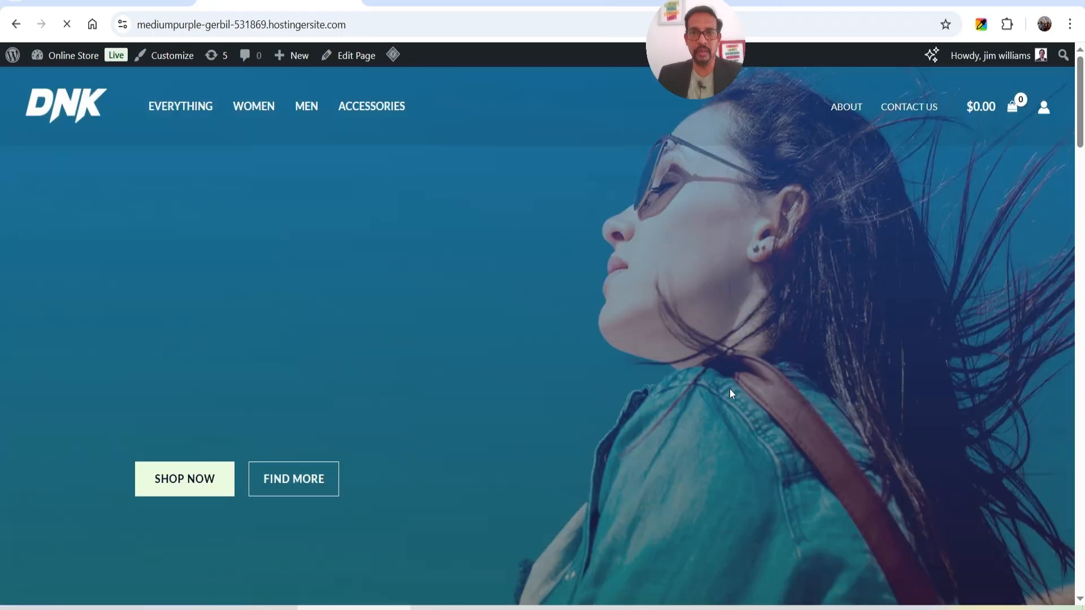
pyautogui.scroll(-10, 677, 341)
pyautogui.scroll(-11, 625, 337)
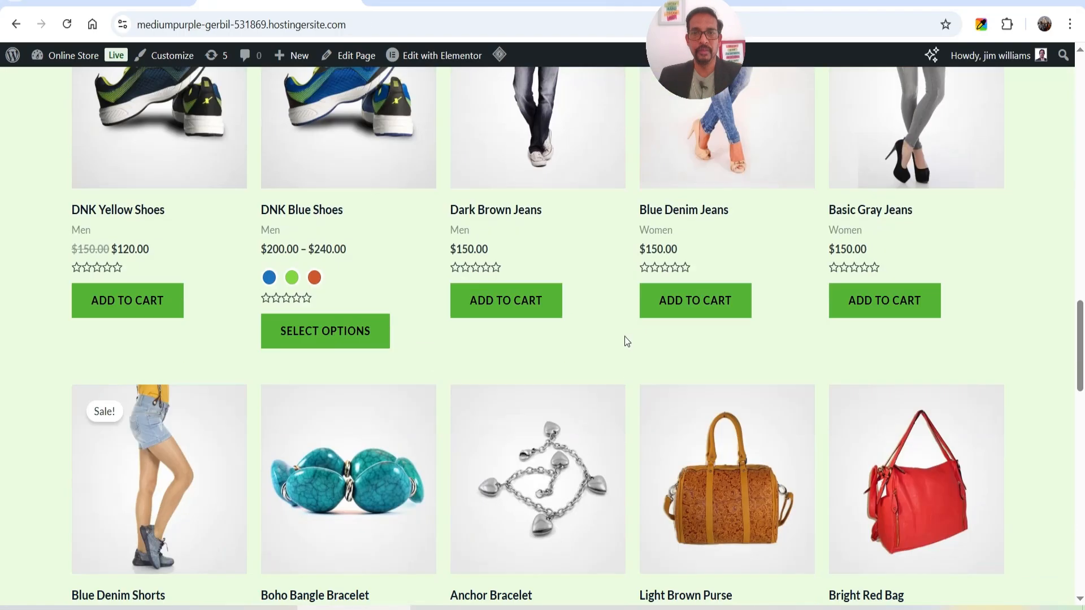
pyautogui.click(698, 250)
pyautogui.click(159, 258)
pyautogui.scroll(6, 160, 260)
pyautogui.click(699, 322)
pyautogui.click(893, 322)
pyautogui.scroll(20, 964, 365)
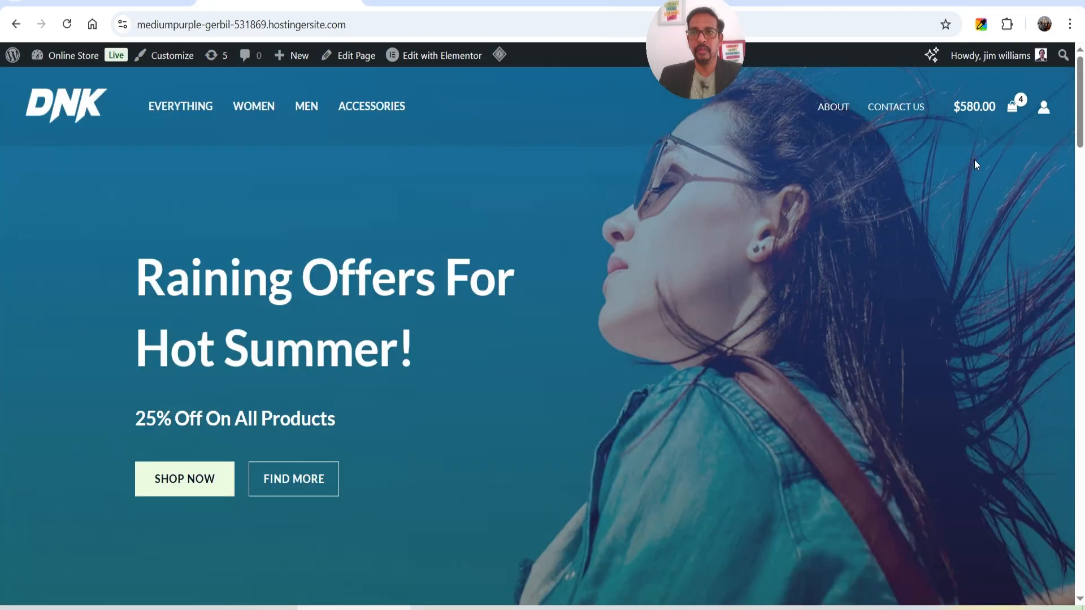
# Review the products and subtotal in the shopping cart preview, and close it
pyautogui.click(978, 108)
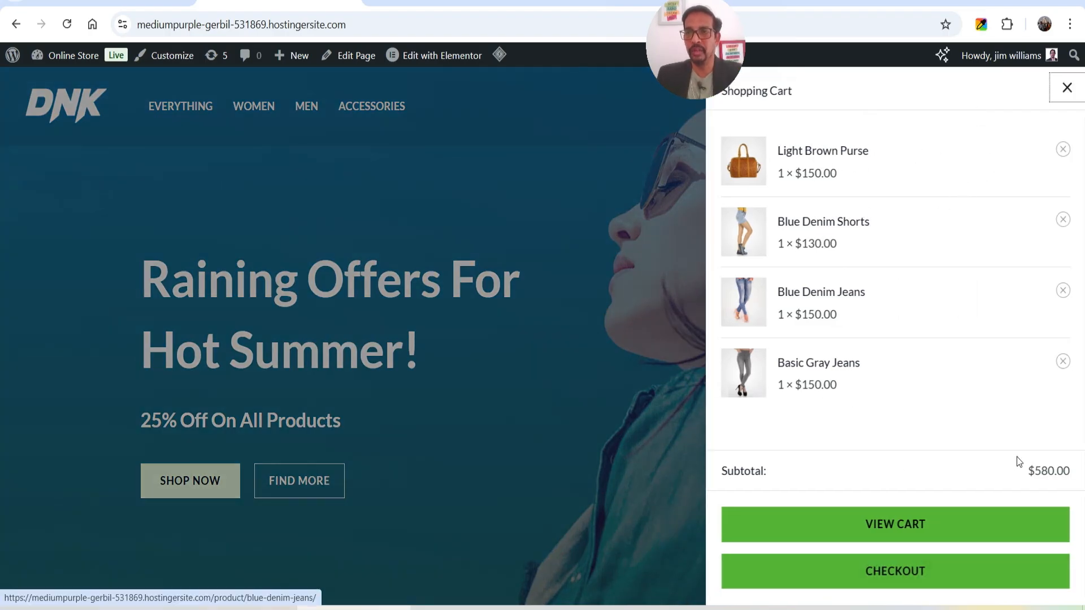
pyautogui.moveTo(1037, 473); pyautogui.dragTo(1055, 473)
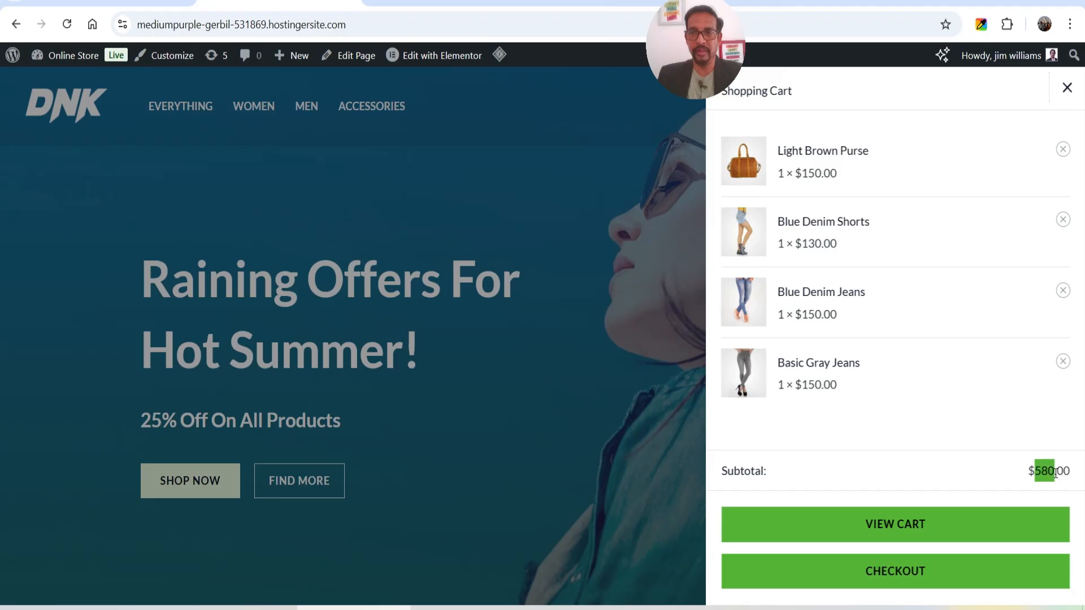
pyautogui.click(926, 486)
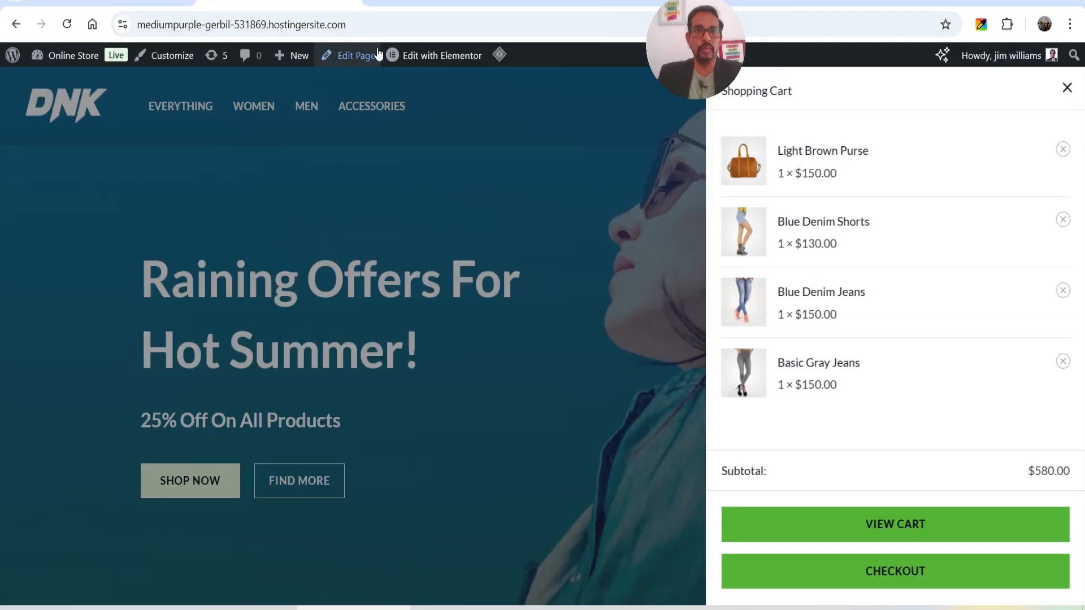
pyautogui.click(1067, 89)
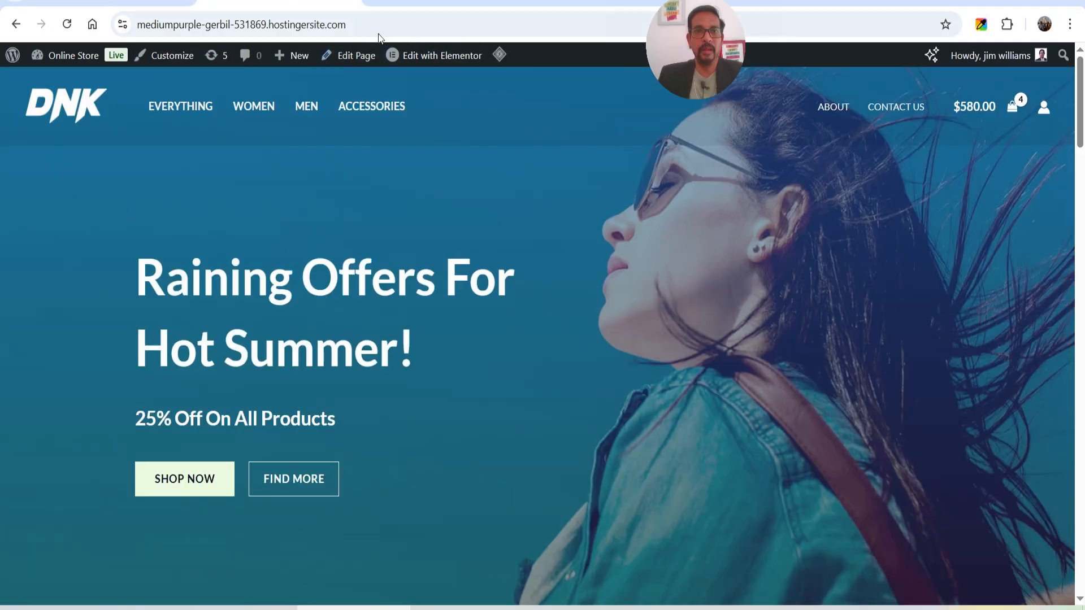
# Apply OFF20 to the cart by opening its coupon URL, ending in /discount/off20/
pyautogui.click(392, 24)
pyautogui.write('https://mediumpurple-gerbil-531869.hostingersite.com/discount/off20/')
pyautogui.press('Return')
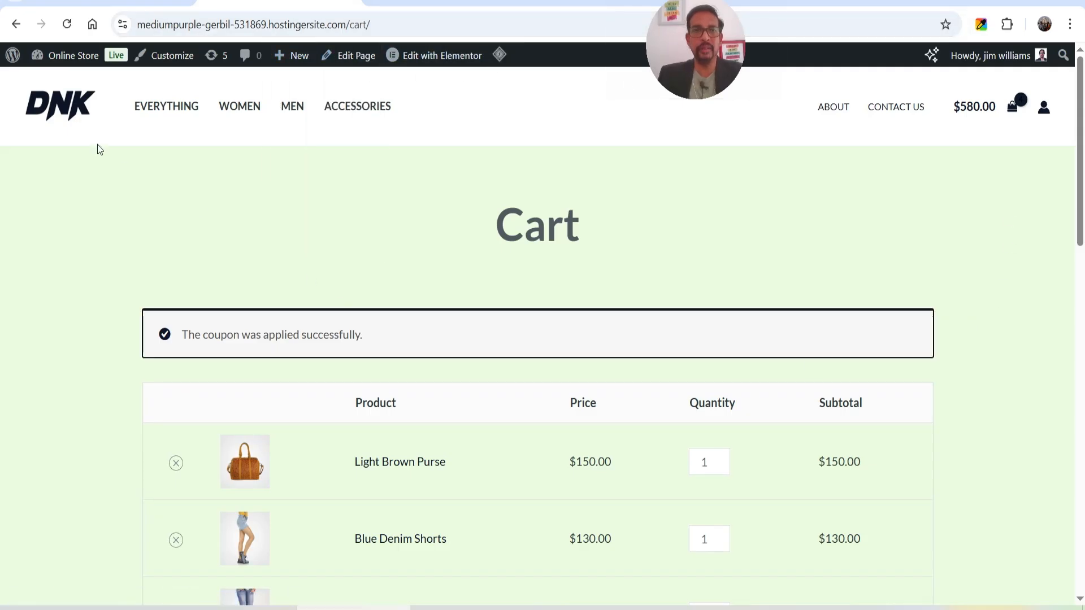
# Check the coupon's URL settings and examine the off20 discount in the cart totals
pyautogui.click(118, 1)
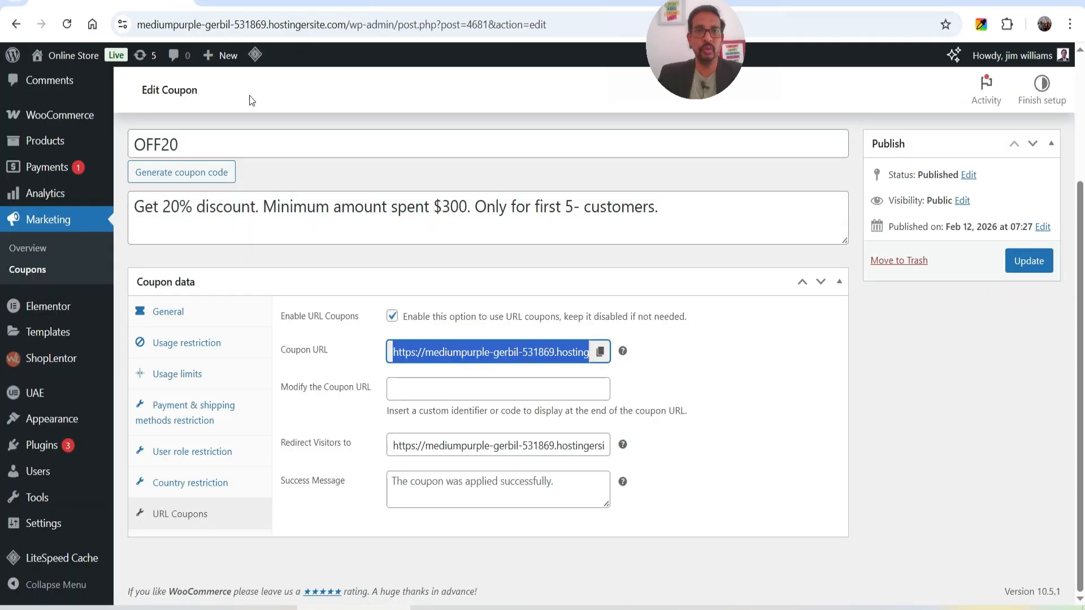
pyautogui.click(277, 3)
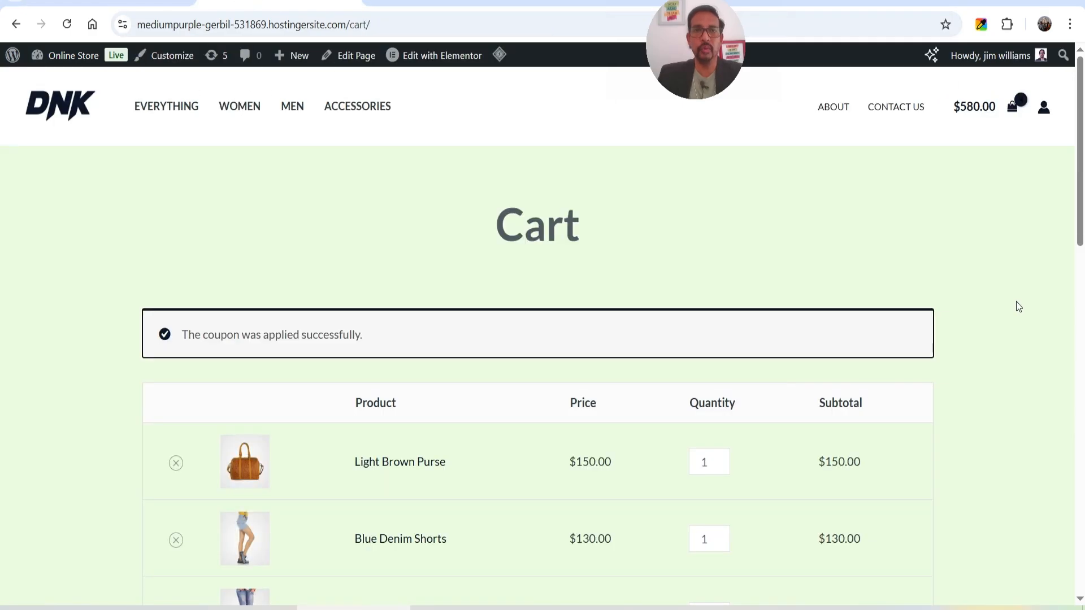
pyautogui.scroll(-9, 1013, 310)
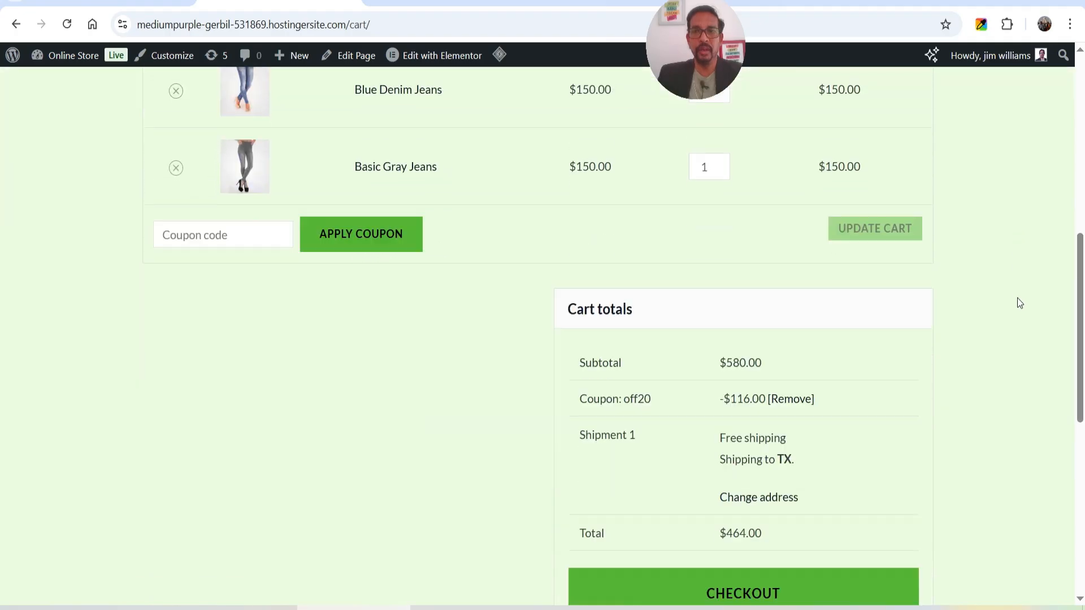
pyautogui.scroll(-2, 793, 326)
pyautogui.moveTo(722, 313); pyautogui.dragTo(752, 314)
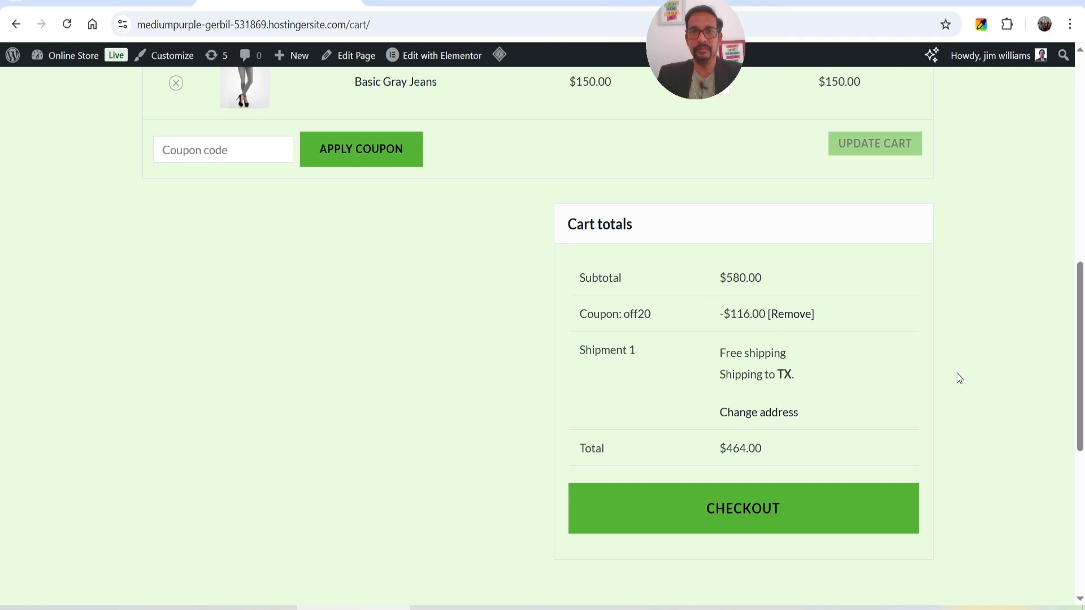
pyautogui.scroll(1, 957, 372)
pyautogui.moveTo(654, 391); pyautogui.dragTo(620, 393)
pyautogui.moveTo(620, 393); pyautogui.dragTo(624, 392)
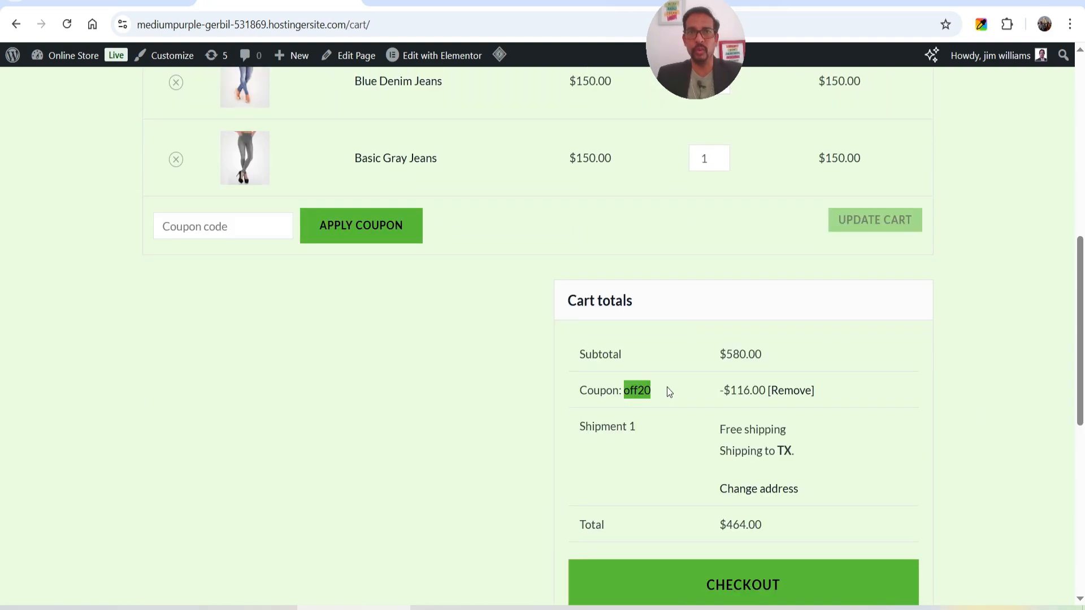
pyautogui.scroll(9, 666, 387)
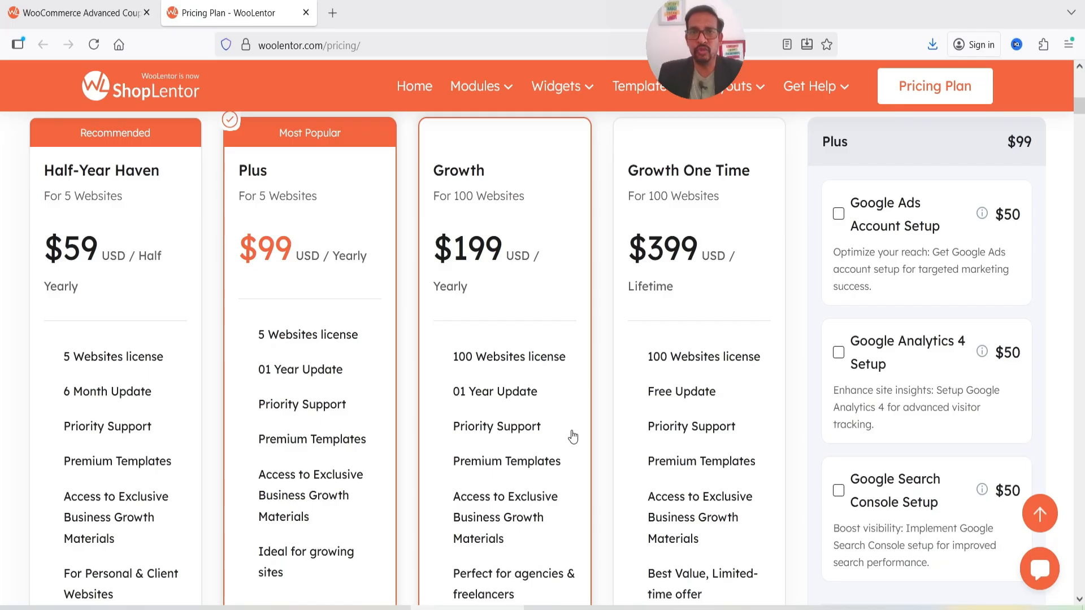
# Look over the modules listed on the ShopLentor website
pyautogui.moveTo(479, 97)
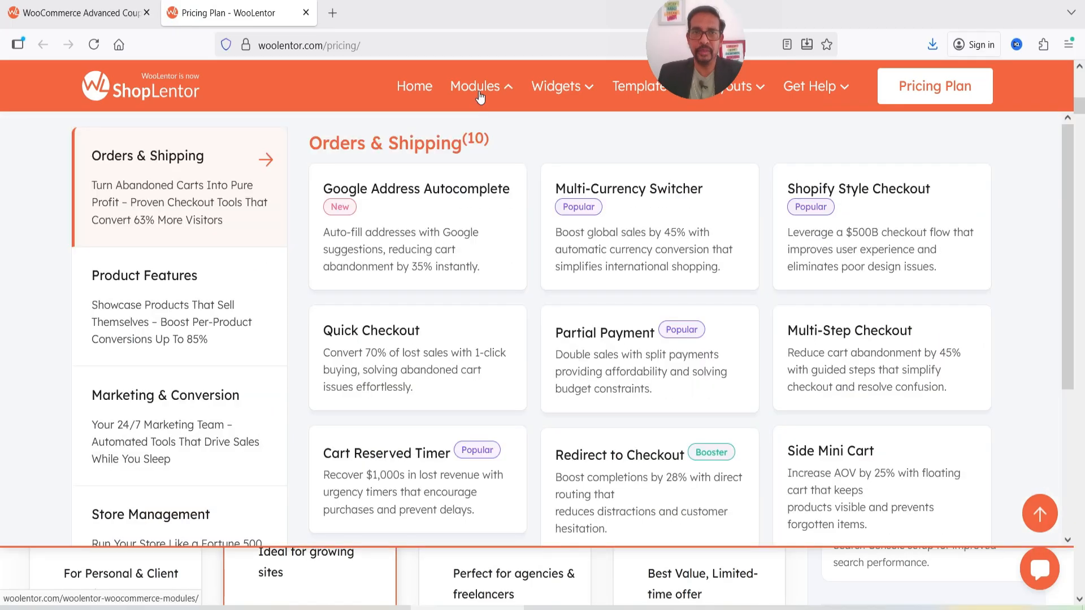